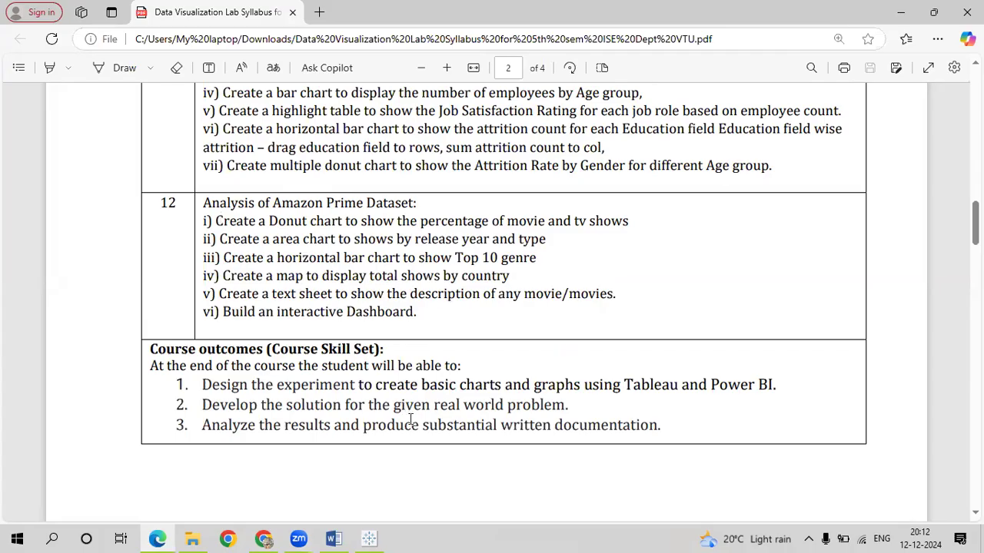
Step: Switch to Tableau, continue the trial, and connect to the Excel workbook "excel" in the amazon_prime_dataset folder in Downloads
{"action": "left_click", "coordinate": [370, 538]}
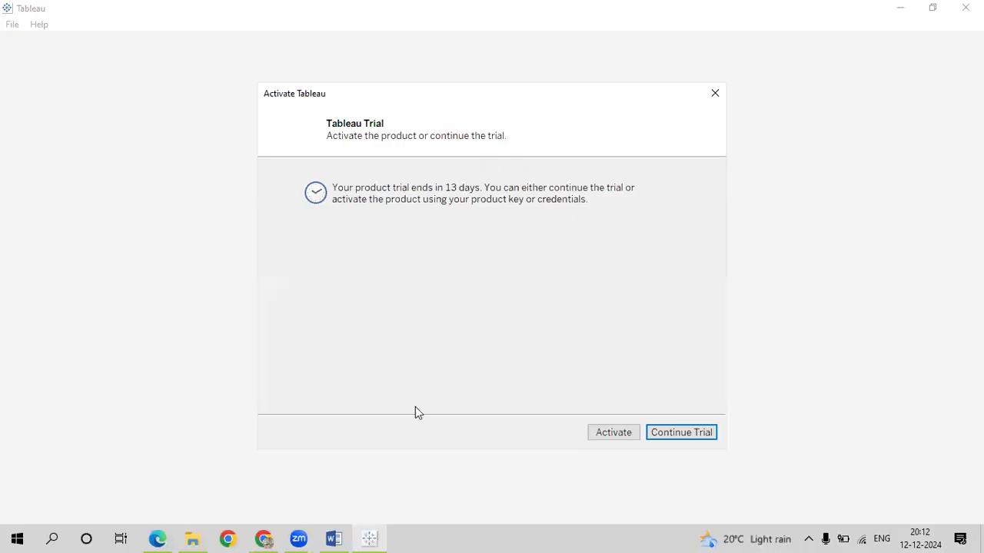
{"action": "left_click", "coordinate": [680, 436]}
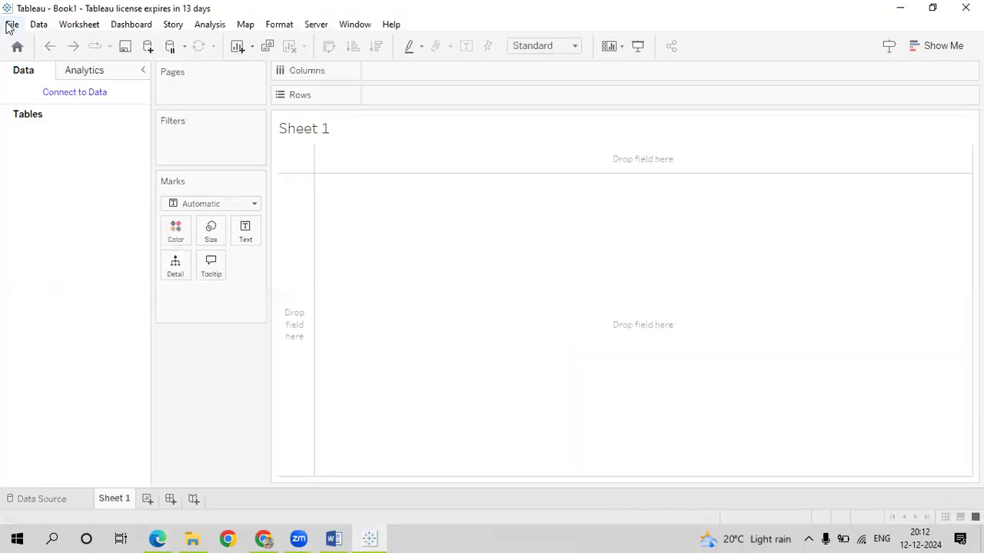
{"action": "left_click", "coordinate": [123, 89]}
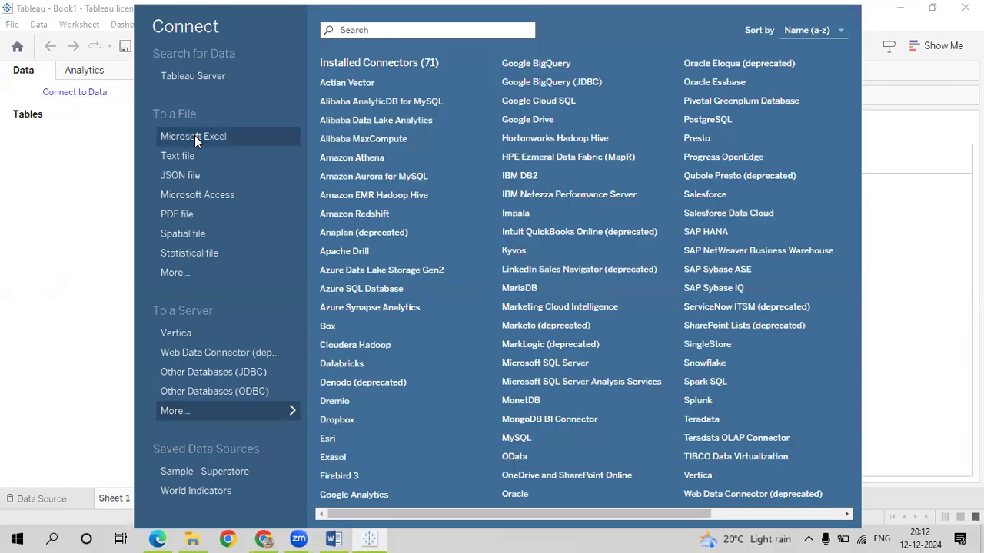
{"action": "left_click", "coordinate": [195, 135]}
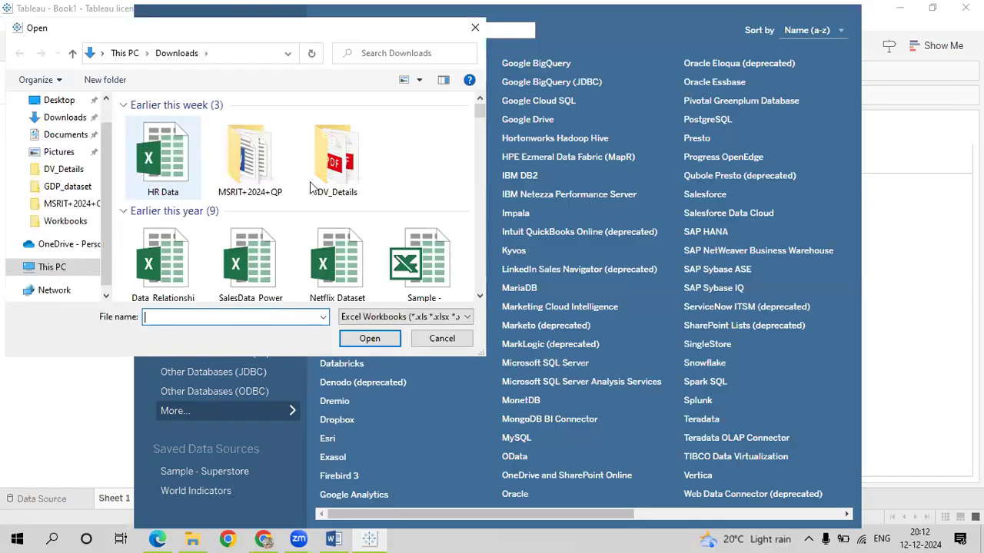
{"action": "left_click", "coordinate": [479, 297]}
{"action": "scroll", "coordinate": [479, 298], "scroll_direction": "down", "scroll_amount": 2}
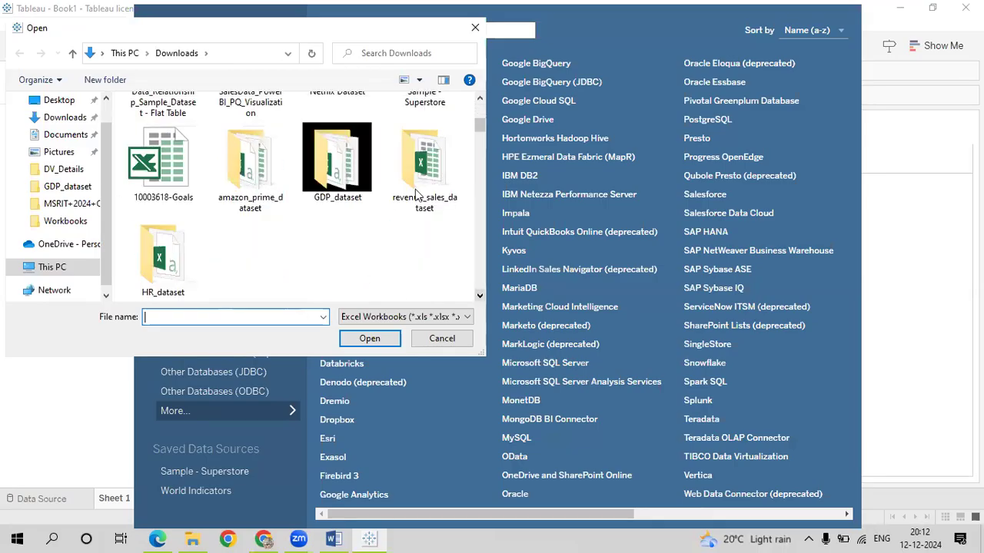
{"action": "double_click", "coordinate": [250, 162]}
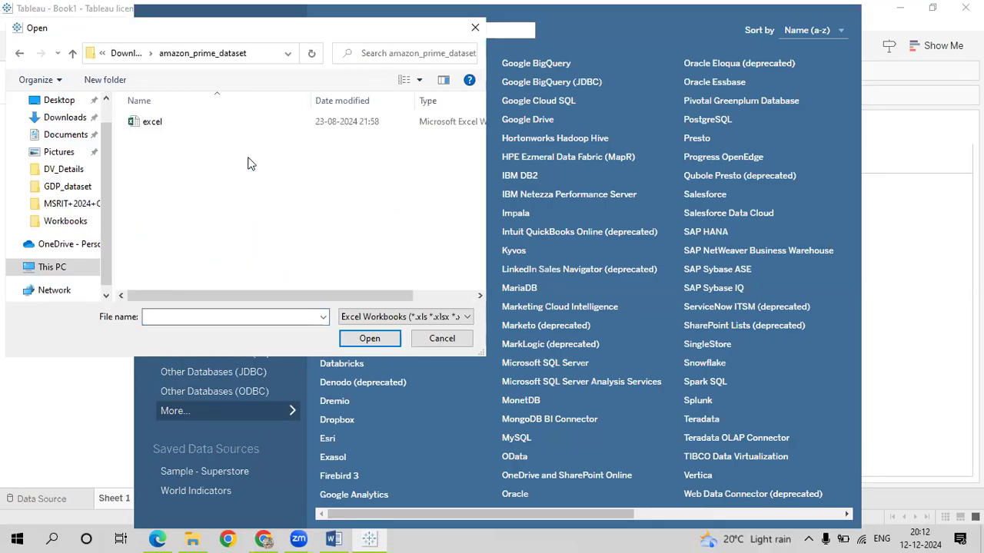
{"action": "double_click", "coordinate": [153, 121]}
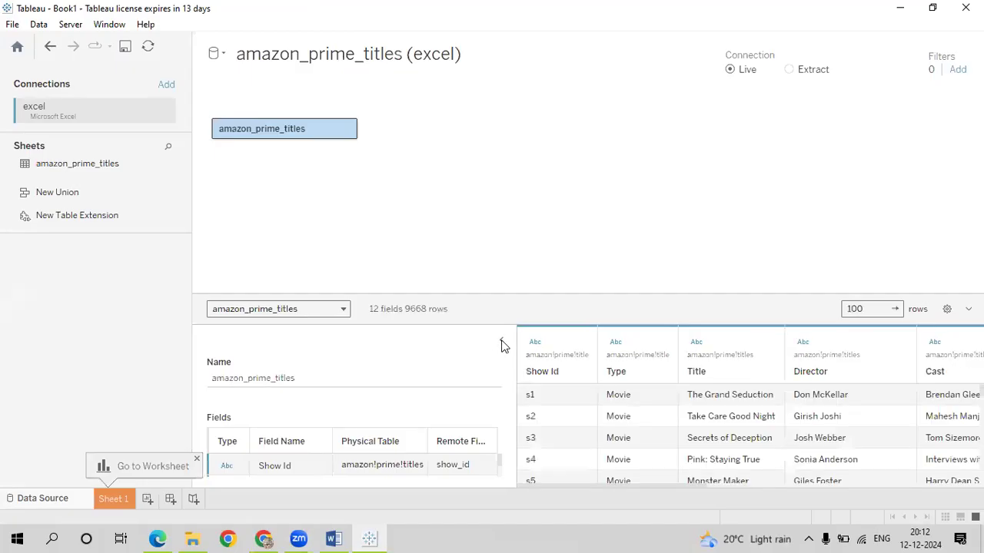
Step: Collapse the table details and examine all columns of the amazon_prime_titles data preview
{"action": "left_click", "coordinate": [501, 343]}
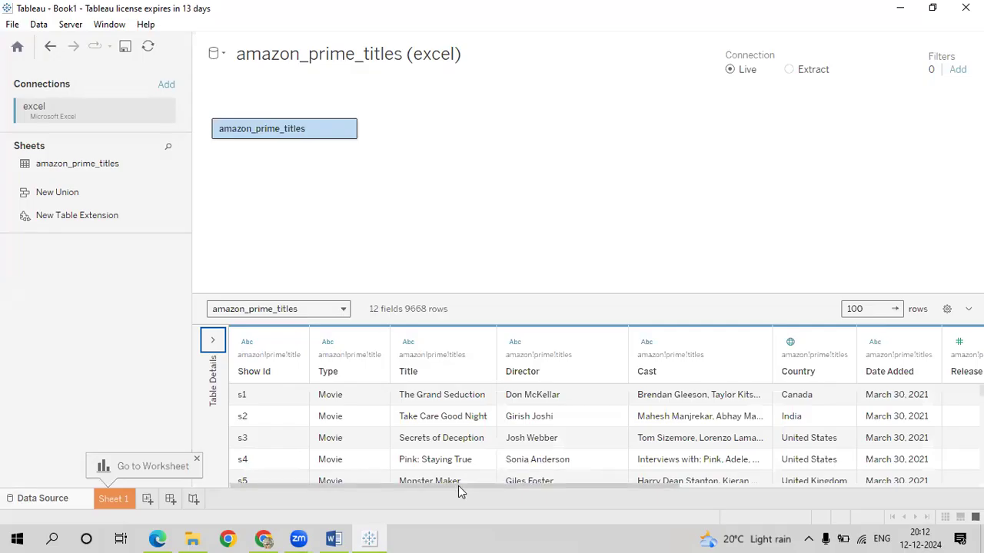
{"action": "scroll", "coordinate": [537, 489], "scroll_direction": "right", "scroll_amount": 1}
{"action": "scroll", "coordinate": [611, 499], "scroll_direction": "right", "scroll_amount": 5}
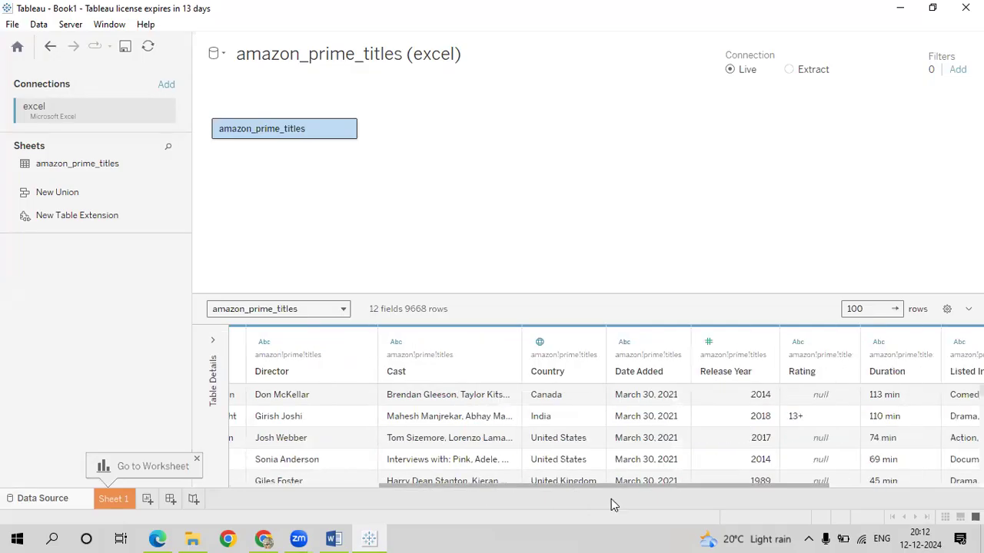
{"action": "scroll", "coordinate": [662, 498], "scroll_direction": "right", "scroll_amount": 2}
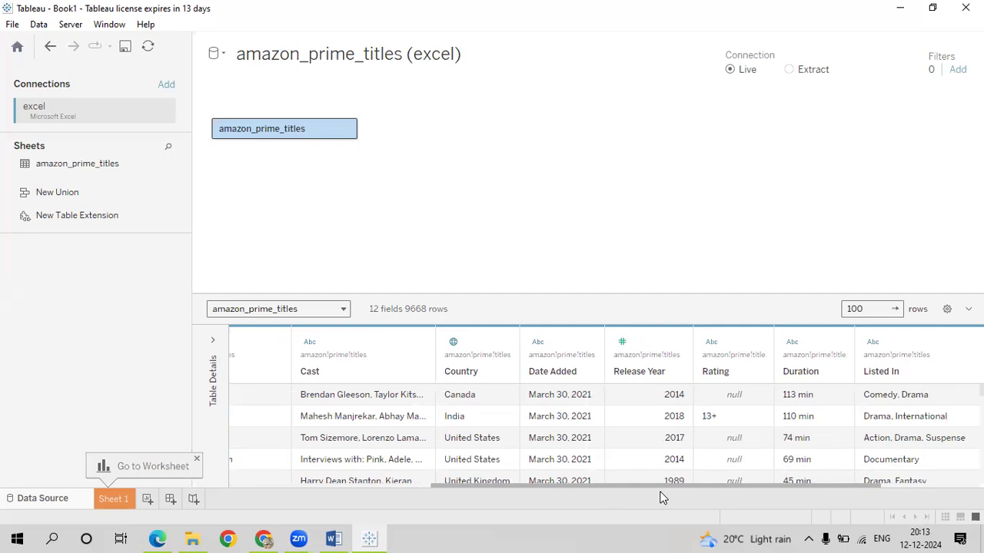
{"action": "scroll", "coordinate": [697, 489], "scroll_direction": "right", "scroll_amount": 1}
{"action": "scroll", "coordinate": [697, 489], "scroll_direction": "right", "scroll_amount": 1}
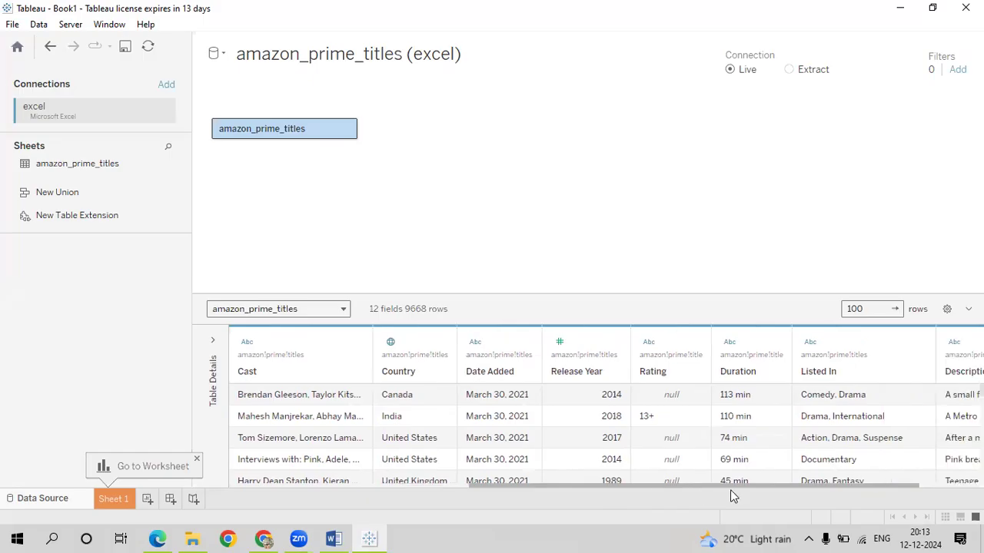
{"action": "scroll", "coordinate": [734, 491], "scroll_direction": "right", "scroll_amount": 1}
{"action": "scroll", "coordinate": [754, 499], "scroll_direction": "right", "scroll_amount": 1}
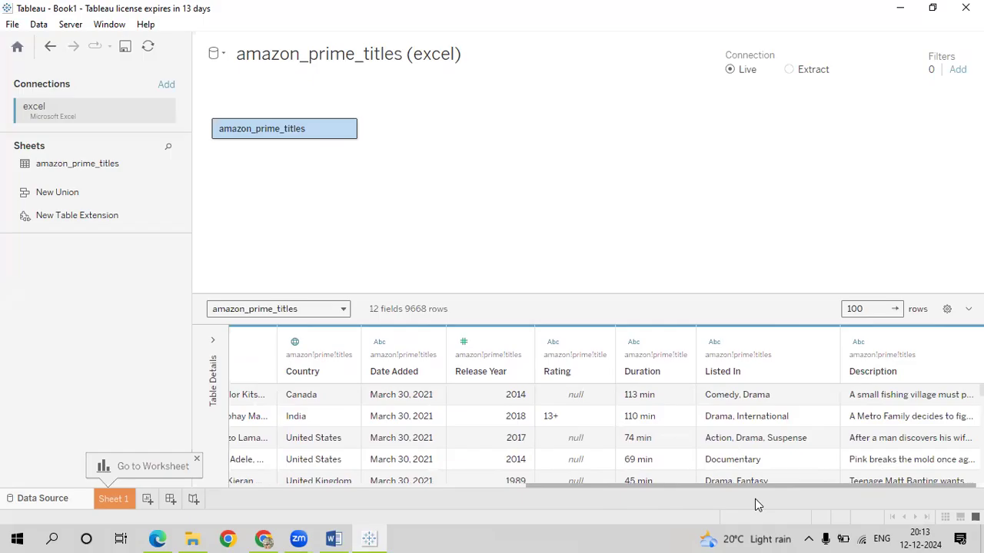
{"action": "scroll", "coordinate": [755, 499], "scroll_direction": "right", "scroll_amount": 1}
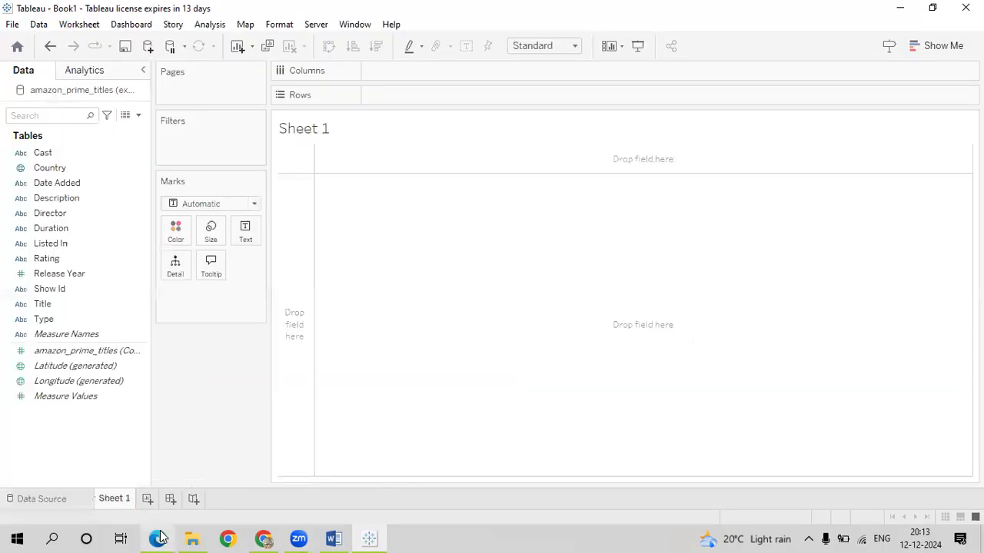
Step: Copy the task "Create a Donut chart to show the percentage of movie and tv shows" from the syllabus PDF in Edge, and return to Tableau
{"action": "left_click", "coordinate": [159, 538]}
{"action": "left_click_drag", "start_coordinate": [218, 220], "coordinate": [539, 209]}
{"action": "left_click_drag", "start_coordinate": [630, 223], "coordinate": [630, 225]}
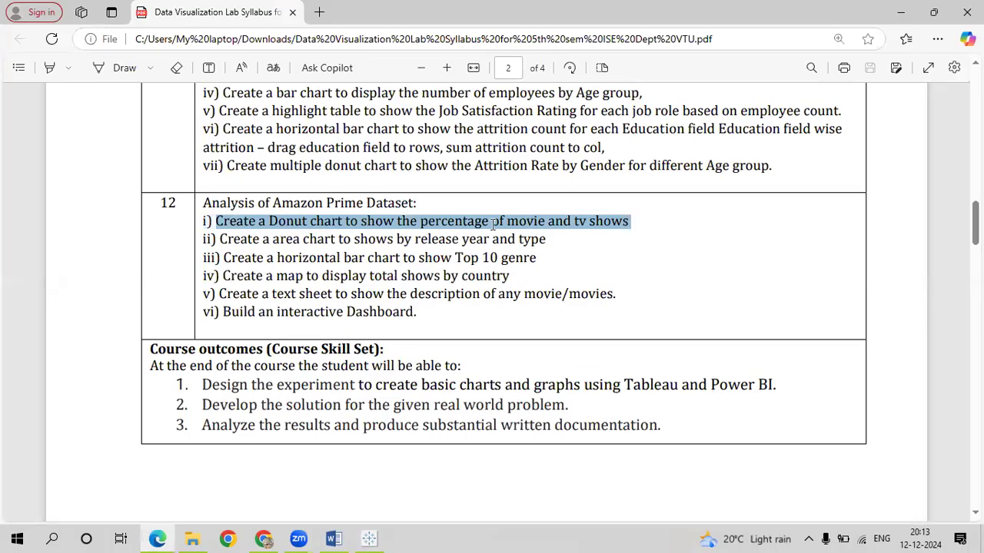
{"action": "key", "text": "ctrl+c"}
{"action": "left_click", "coordinate": [370, 538]}
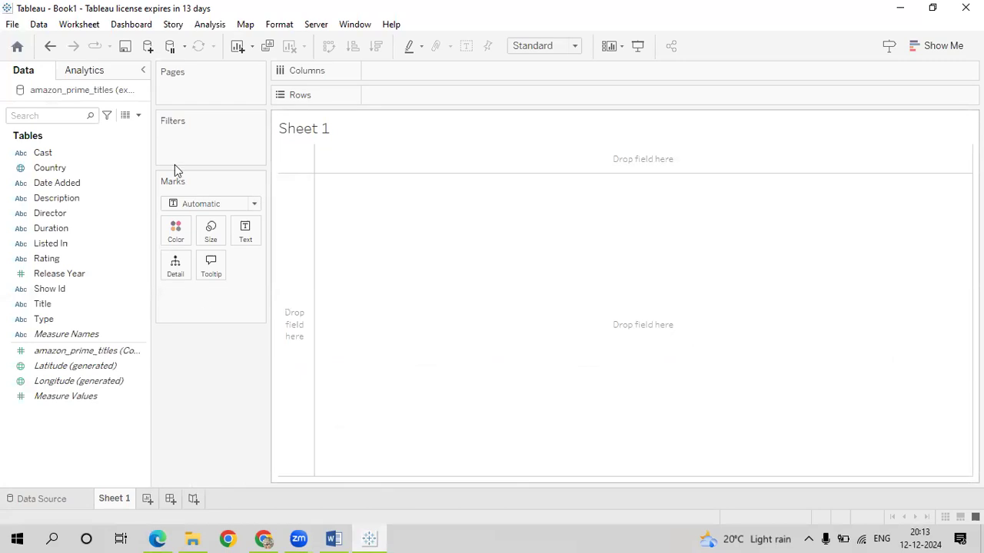
Step: Create a calculated field named "Show count" with the formula COUNT([Show Id])
{"action": "left_click", "coordinate": [140, 116]}
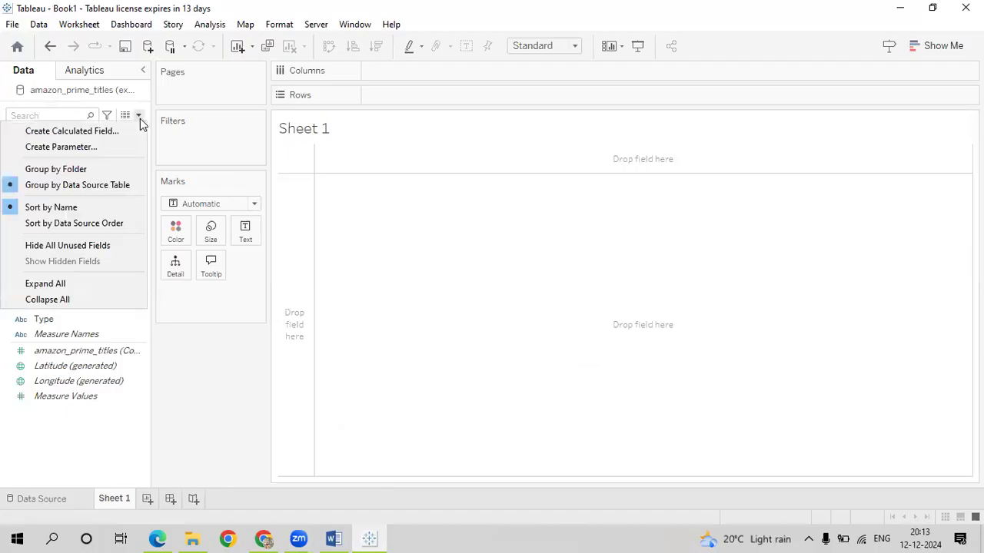
{"action": "left_click", "coordinate": [103, 130]}
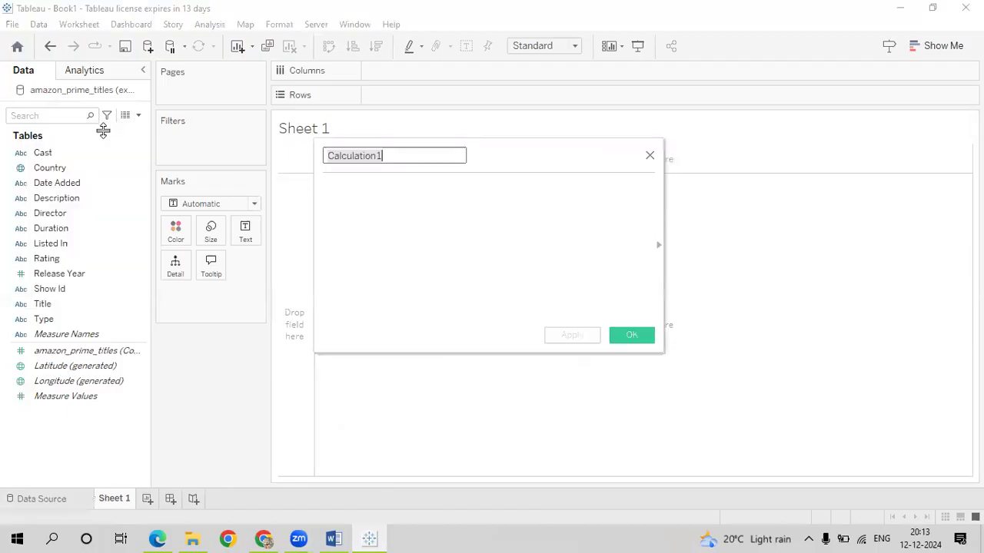
{"action": "type", "text": "Show count"}
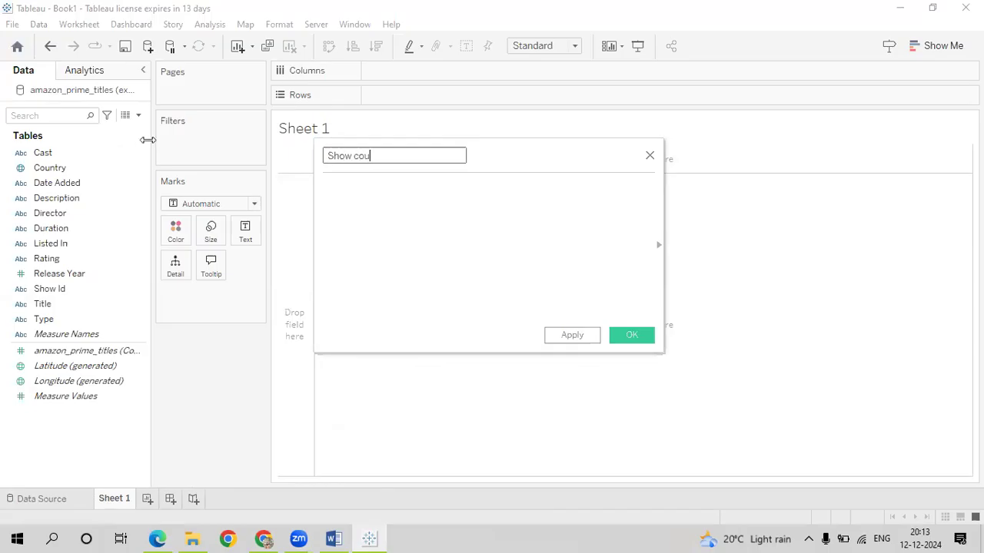
{"action": "left_click", "coordinate": [369, 182]}
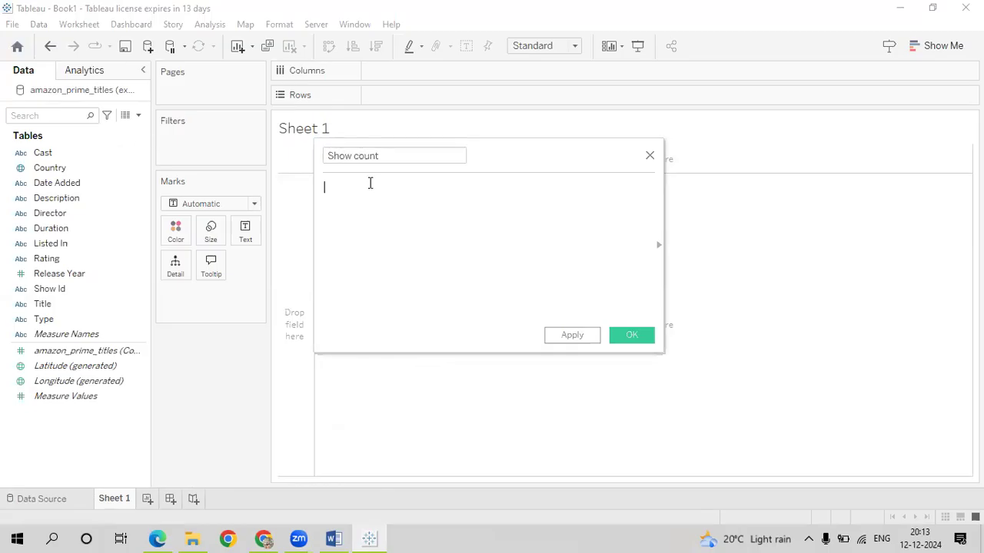
{"action": "type", "text": "cou"}
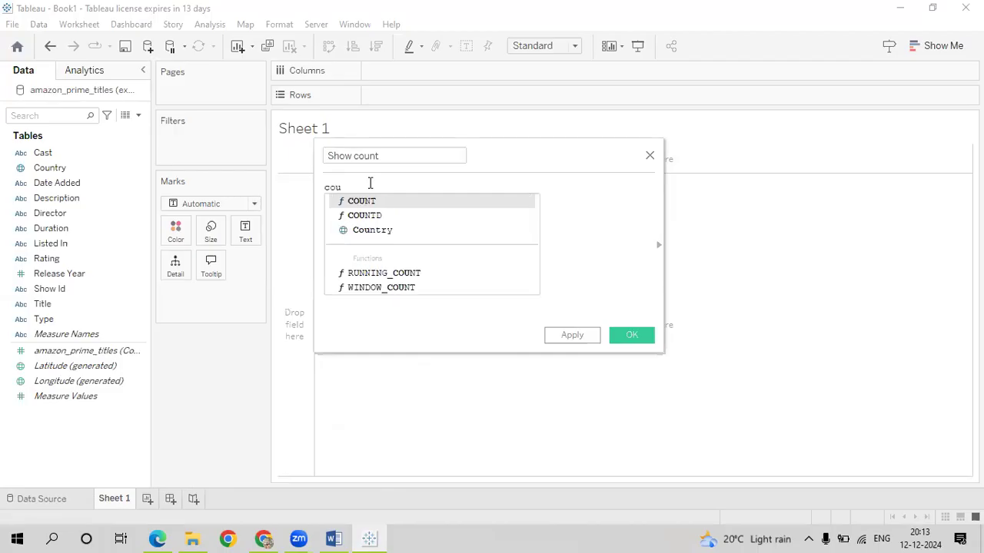
{"action": "key", "text": "Return"}
{"action": "type", "text": "s"}
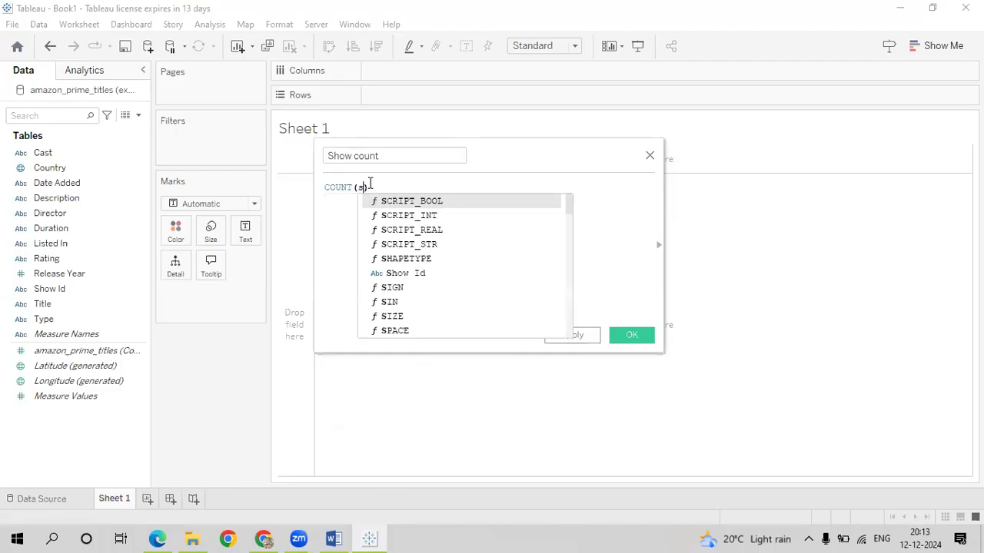
{"action": "type", "text": "ho"}
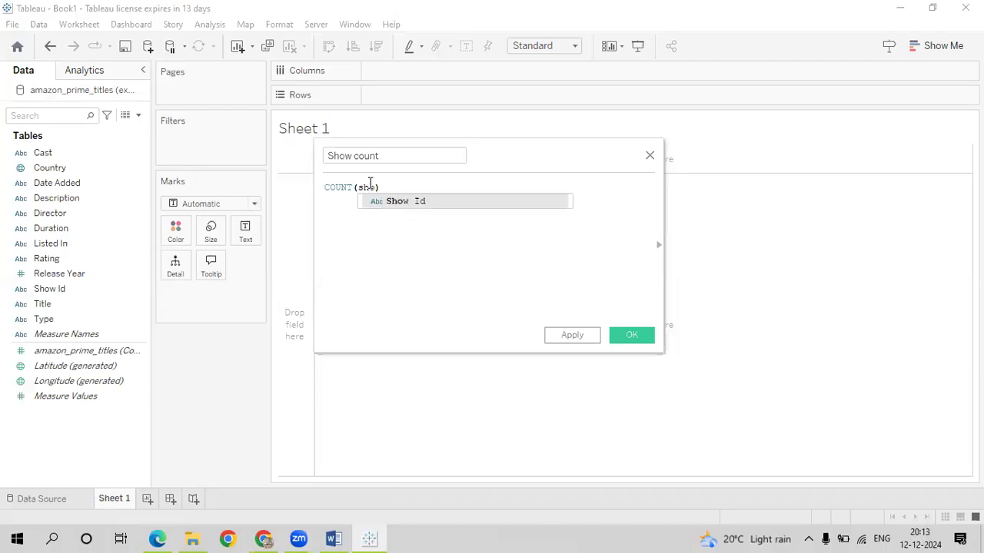
{"action": "key", "text": "Return"}
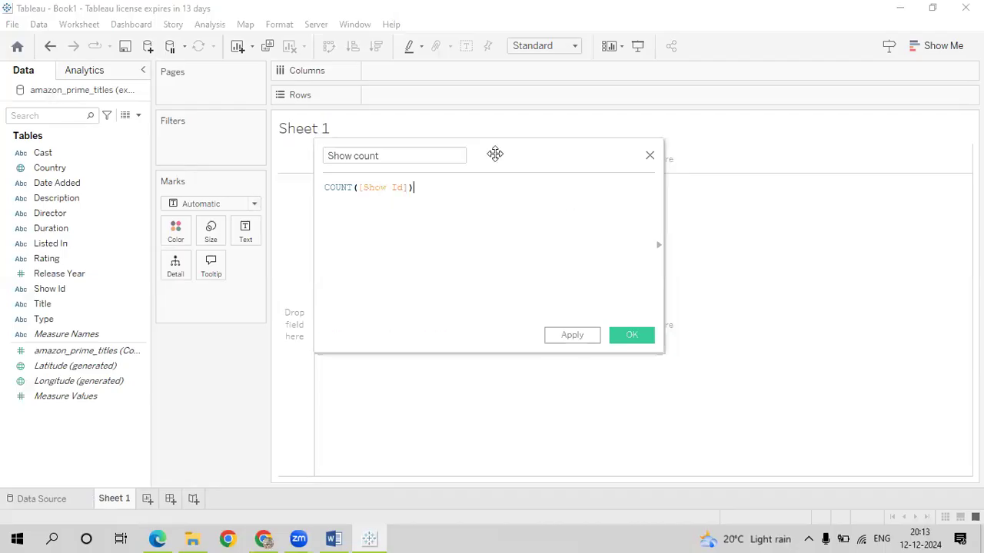
{"action": "left_click", "coordinate": [578, 336]}
{"action": "left_click", "coordinate": [635, 338]}
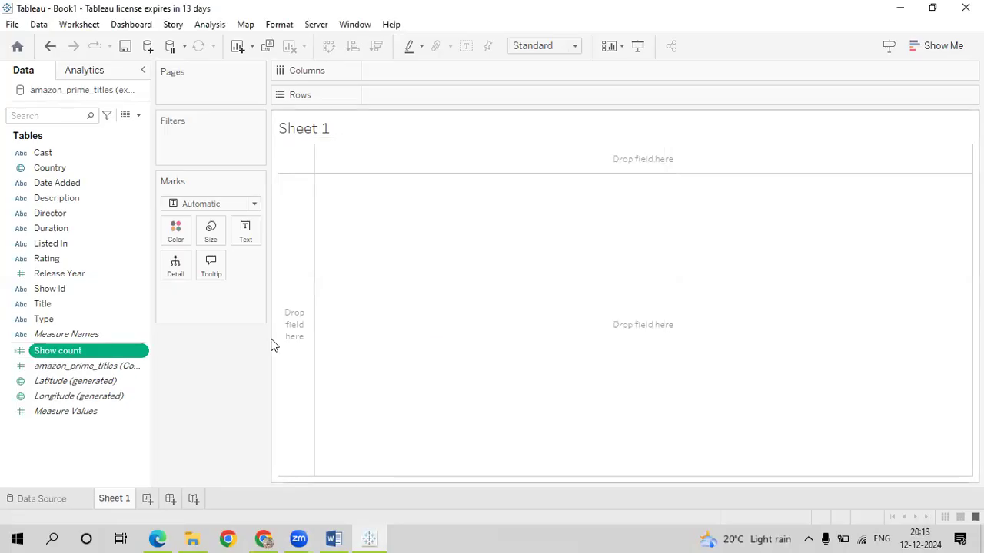
Step: Color the marks by Type and set the mark type to Pie
{"action": "left_click_drag", "start_coordinate": [81, 315], "coordinate": [175, 243]}
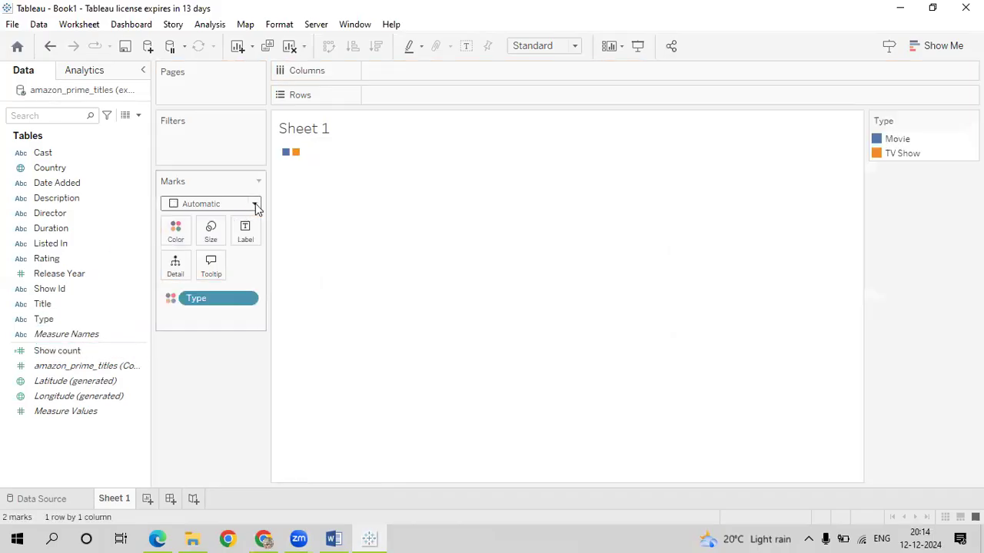
{"action": "left_click", "coordinate": [254, 204]}
{"action": "left_click", "coordinate": [197, 368]}
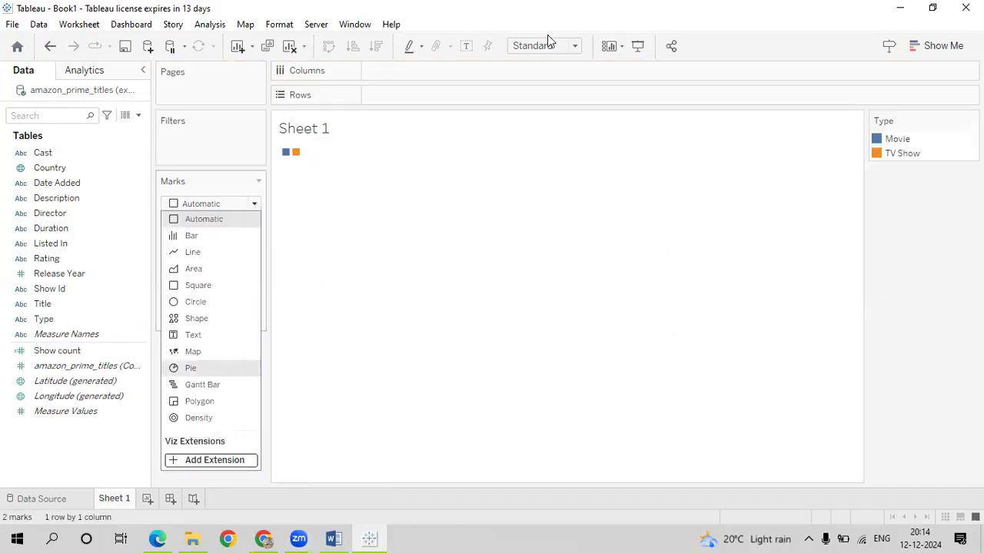
Step: Fit the pie chart to Entire View and use Show count for both its slice angles and labels
{"action": "left_click", "coordinate": [572, 48]}
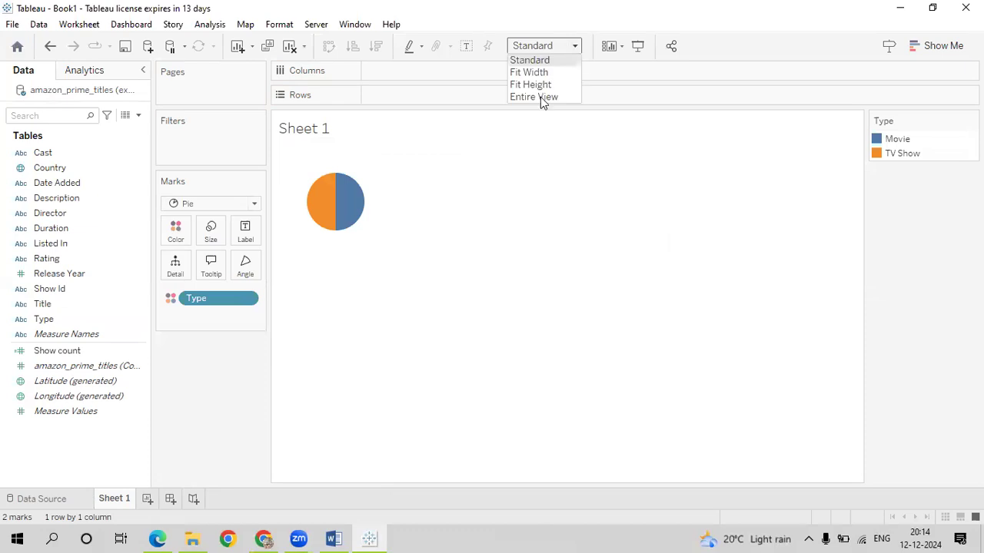
{"action": "left_click", "coordinate": [540, 97]}
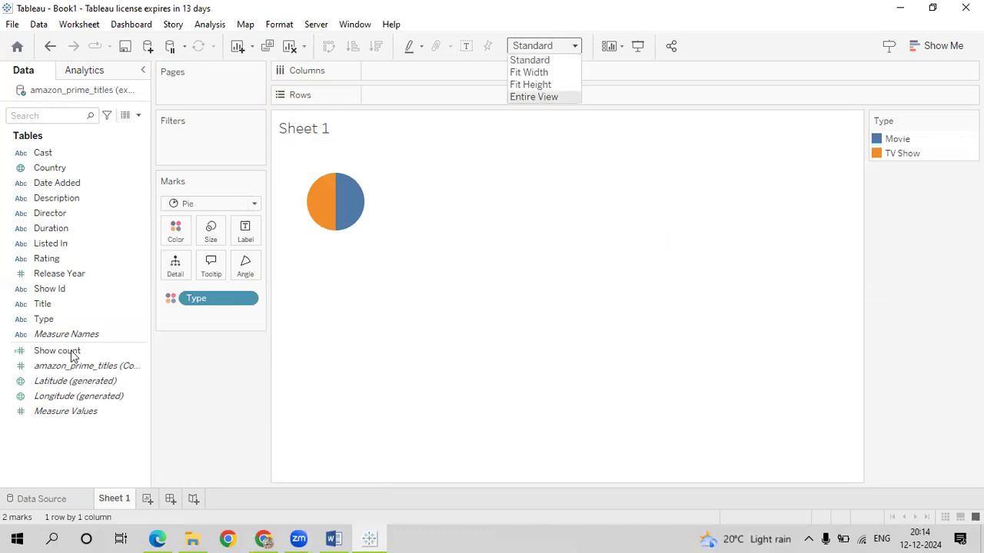
{"action": "left_click_drag", "start_coordinate": [70, 361], "coordinate": [199, 296]}
{"action": "left_click_drag", "start_coordinate": [54, 357], "coordinate": [237, 238]}
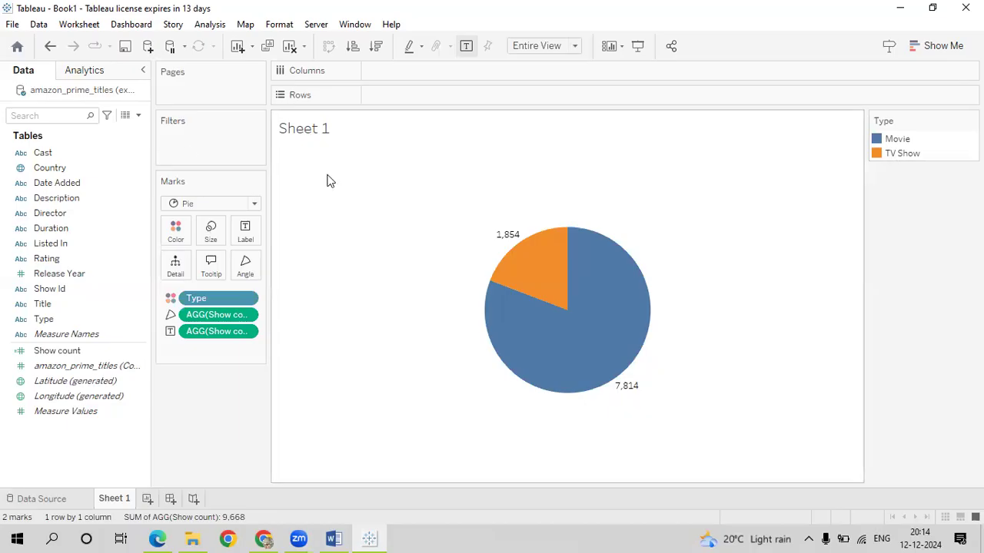
Step: Create a calculated field named "zero" with the value 0
{"action": "left_click", "coordinate": [138, 116]}
{"action": "left_click", "coordinate": [109, 130]}
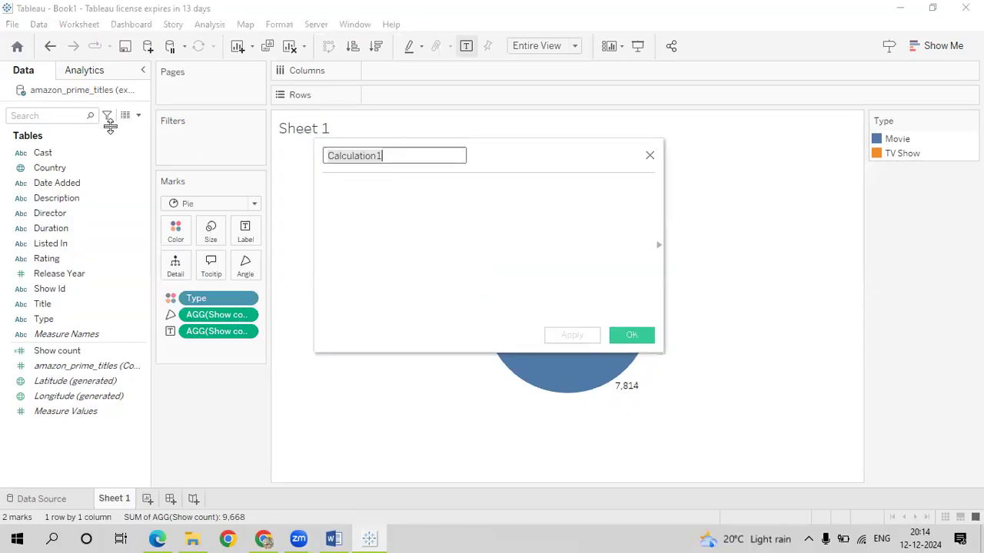
{"action": "type", "text": "zero"}
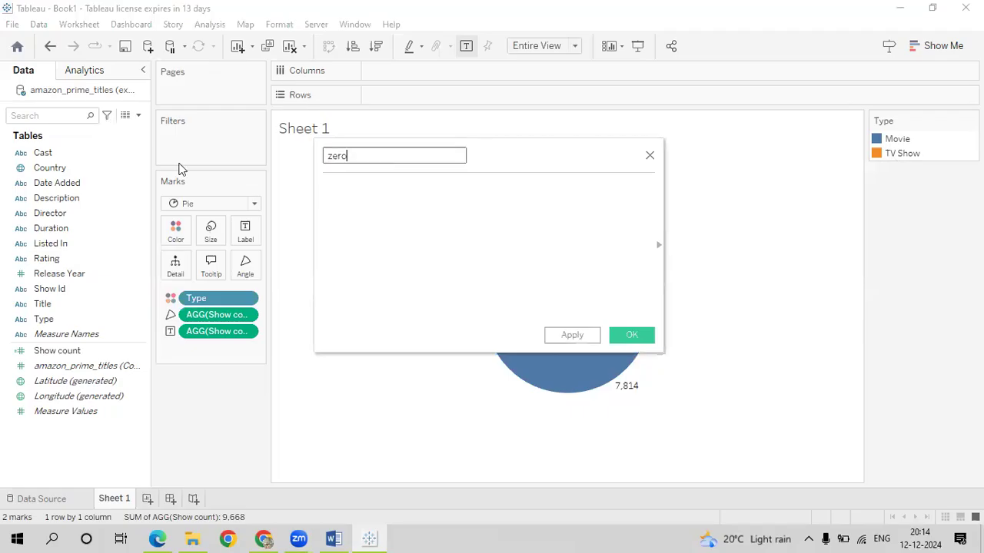
{"action": "left_click", "coordinate": [333, 196]}
{"action": "type", "text": "0"}
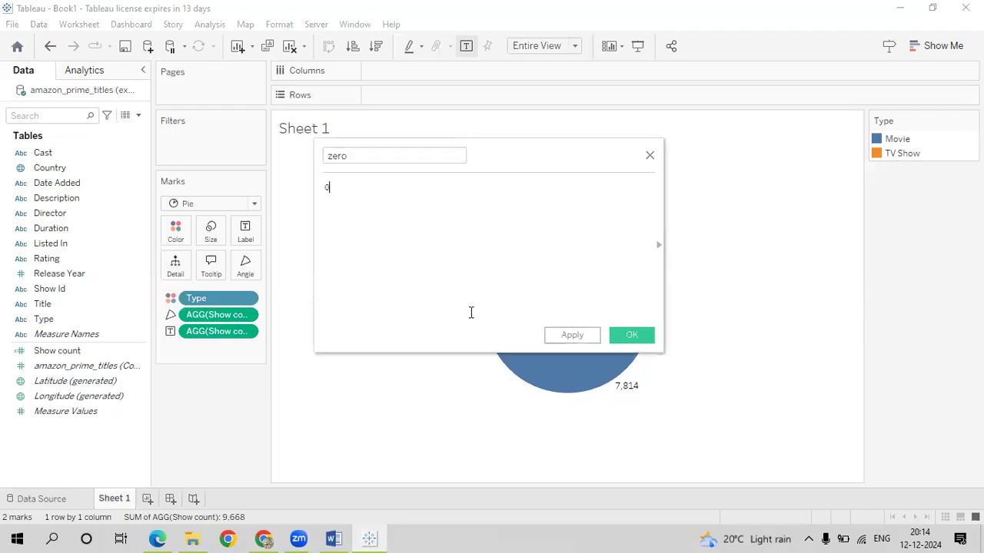
{"action": "left_click", "coordinate": [566, 336]}
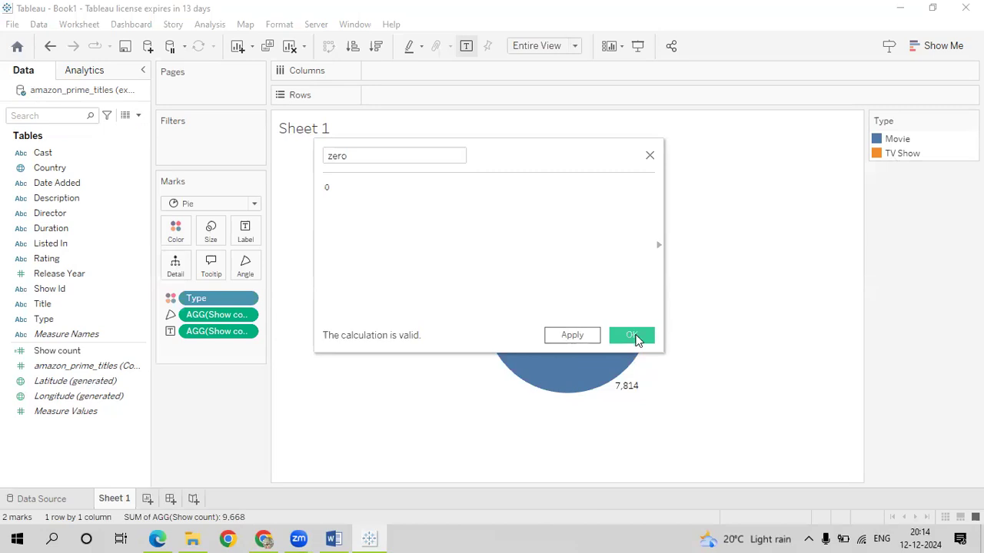
{"action": "key", "text": "Return"}
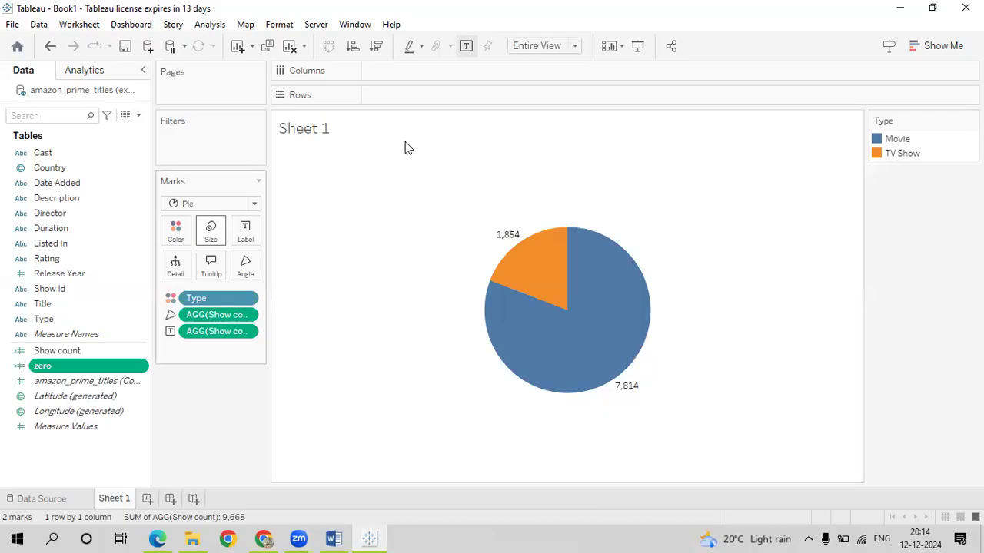
Step: Place the zero field on Rows twice and enlarge the pie of the first zero axis
{"action": "left_click_drag", "start_coordinate": [69, 369], "coordinate": [547, 99]}
{"action": "double_click", "coordinate": [66, 367]}
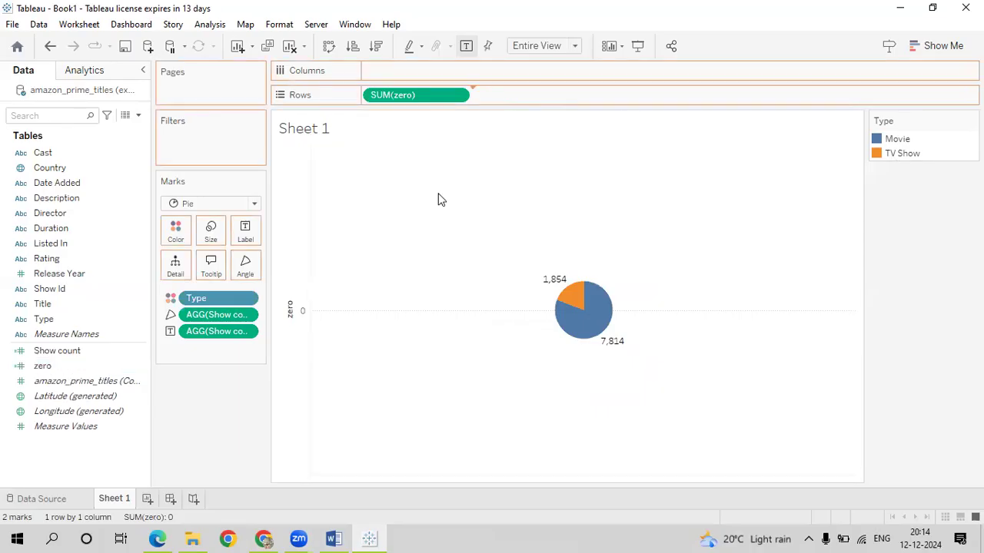
{"action": "left_click", "coordinate": [217, 399]}
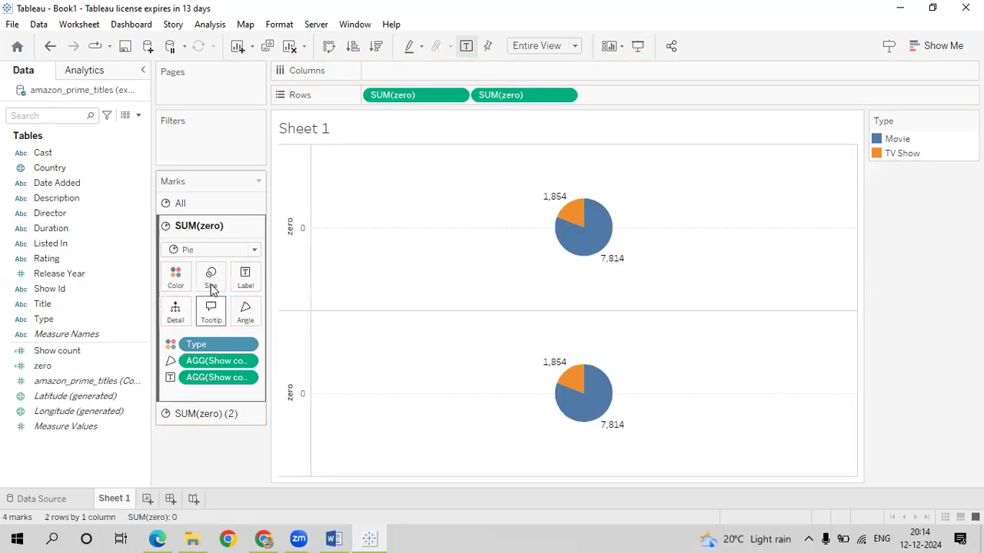
{"action": "left_click", "coordinate": [211, 278]}
{"action": "left_click", "coordinate": [248, 314]}
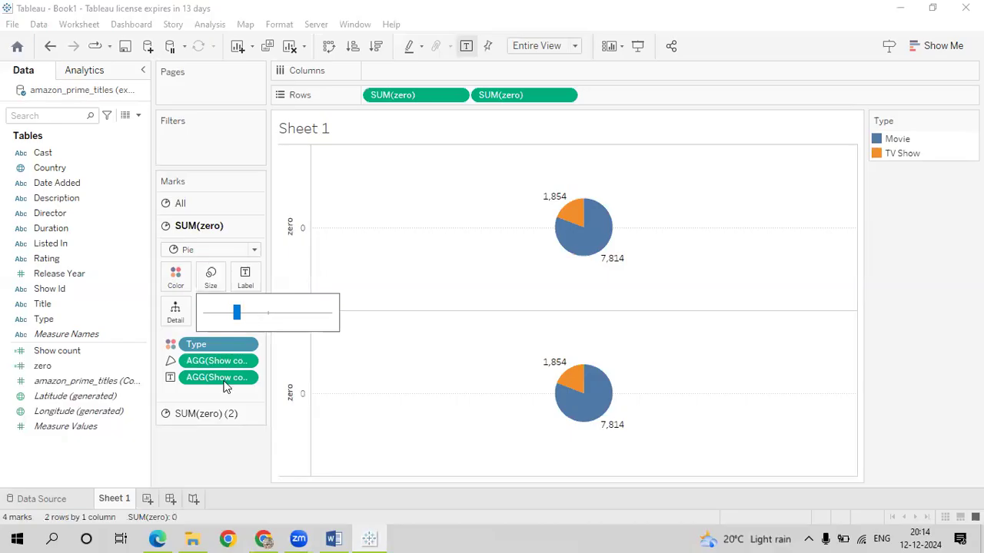
Step: Remove Type and the Show count angle from the second zero pie, keeping only its Show count label
{"action": "left_click", "coordinate": [211, 421]}
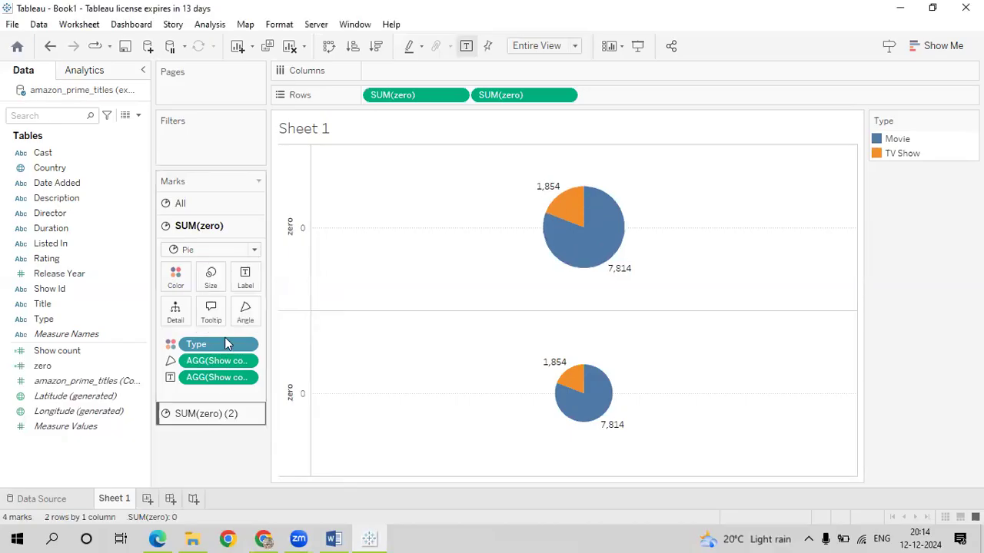
{"action": "left_click", "coordinate": [250, 372]}
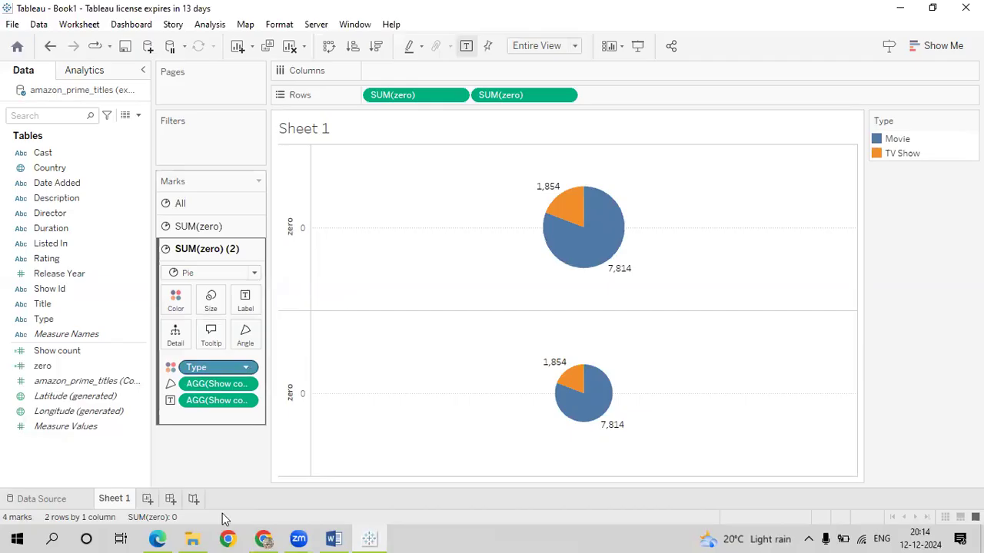
{"action": "left_click", "coordinate": [221, 543]}
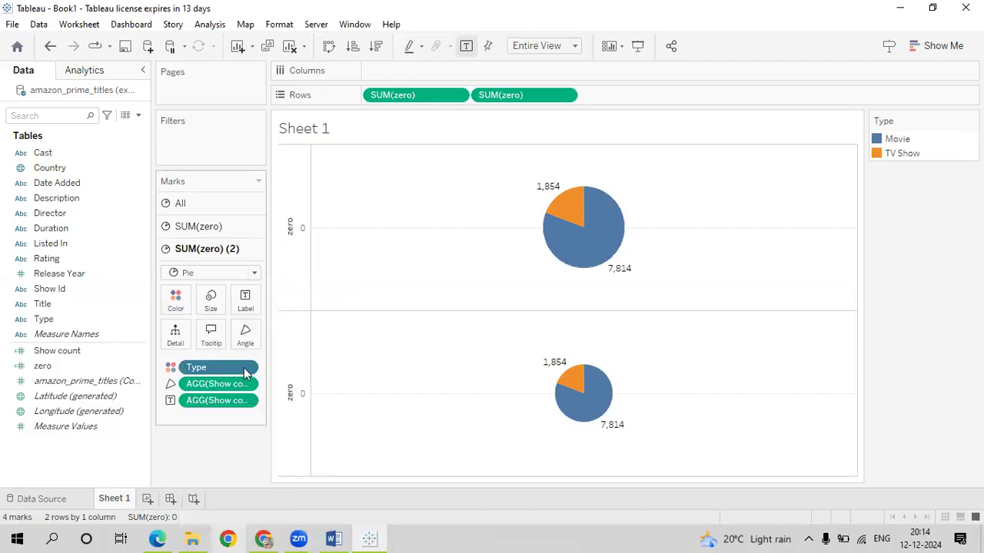
{"action": "left_click", "coordinate": [246, 371]}
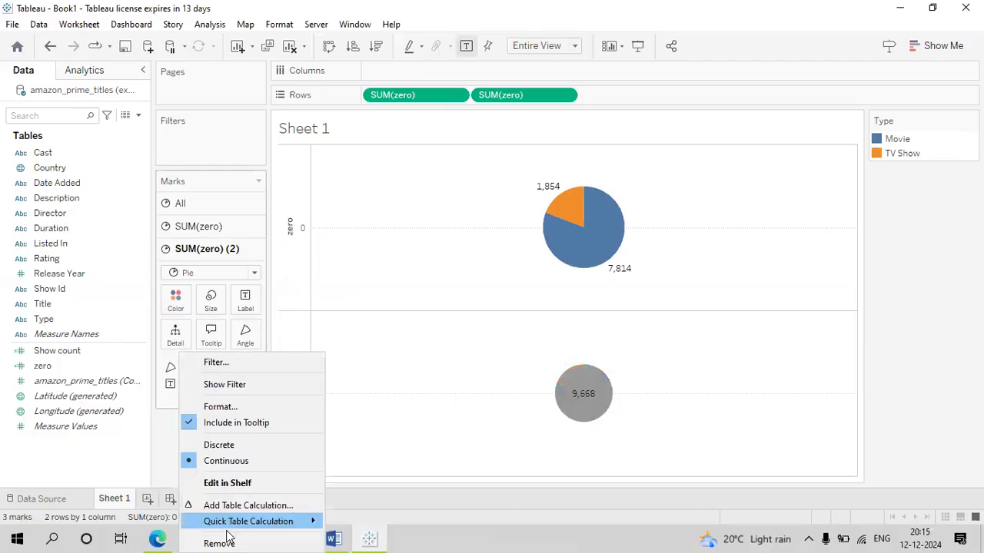
{"action": "left_click", "coordinate": [223, 542]}
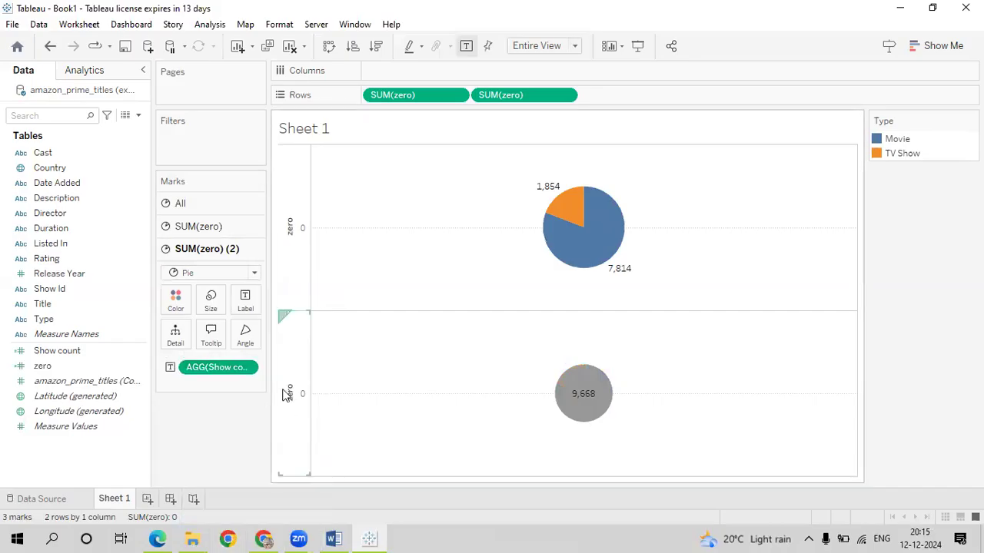
Step: Combine the two zero pies with a dual axis and hide the zero axis headers
{"action": "right_click", "coordinate": [287, 393]}
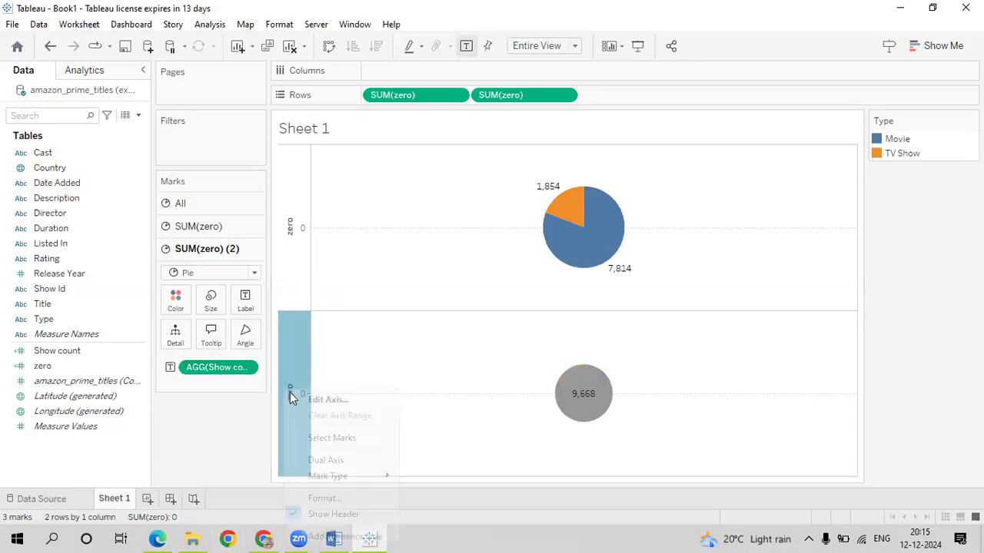
{"action": "left_click", "coordinate": [326, 460]}
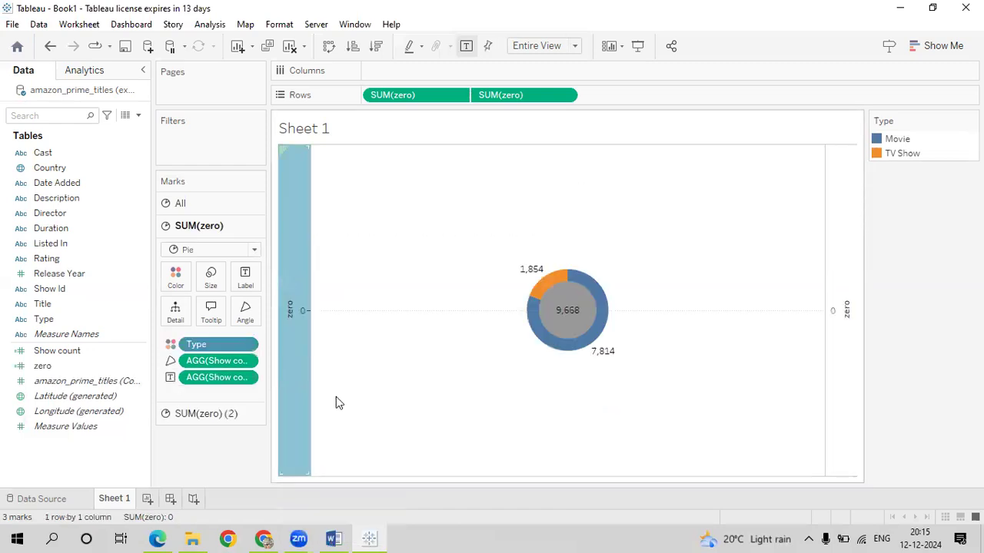
{"action": "left_click", "coordinate": [290, 288]}
{"action": "right_click", "coordinate": [290, 288]}
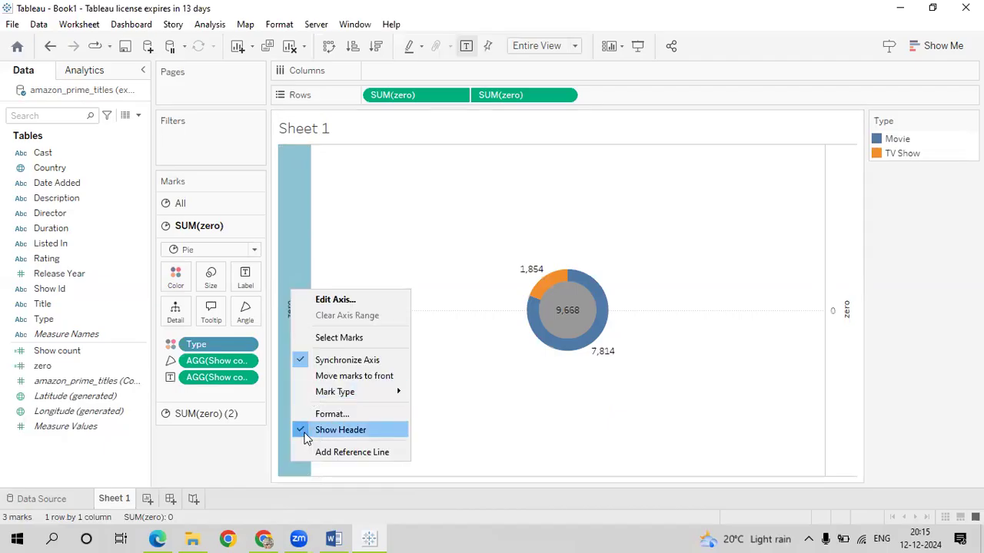
{"action": "left_click", "coordinate": [341, 430]}
Step: Color the inner pie of the second zero axis white to form the donut hole
{"action": "left_click", "coordinate": [202, 415]}
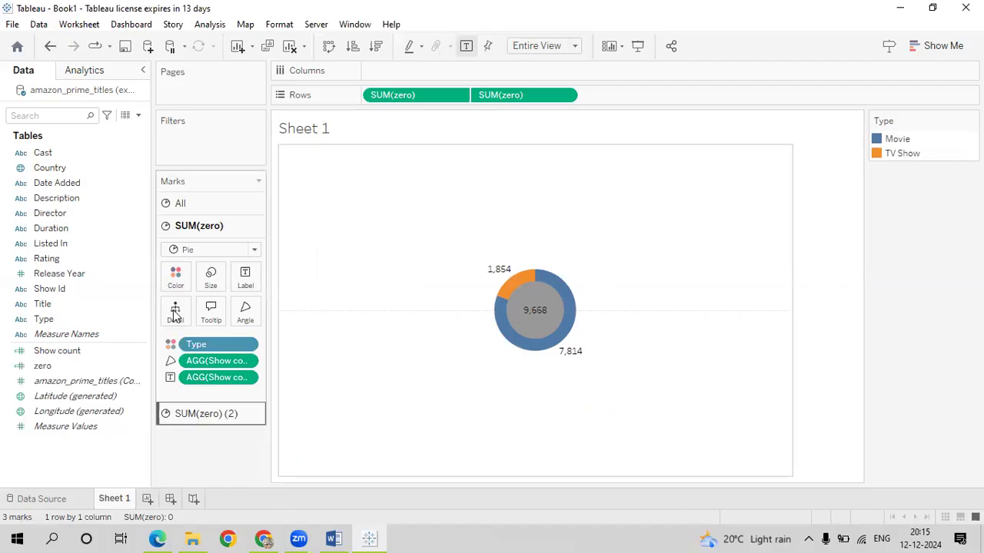
{"action": "left_click", "coordinate": [175, 305]}
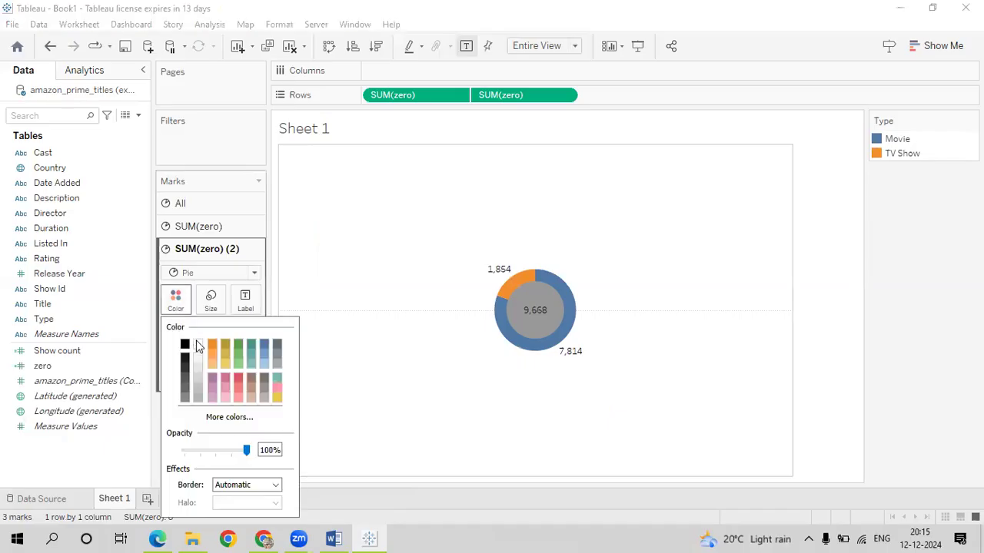
{"action": "left_click", "coordinate": [197, 346]}
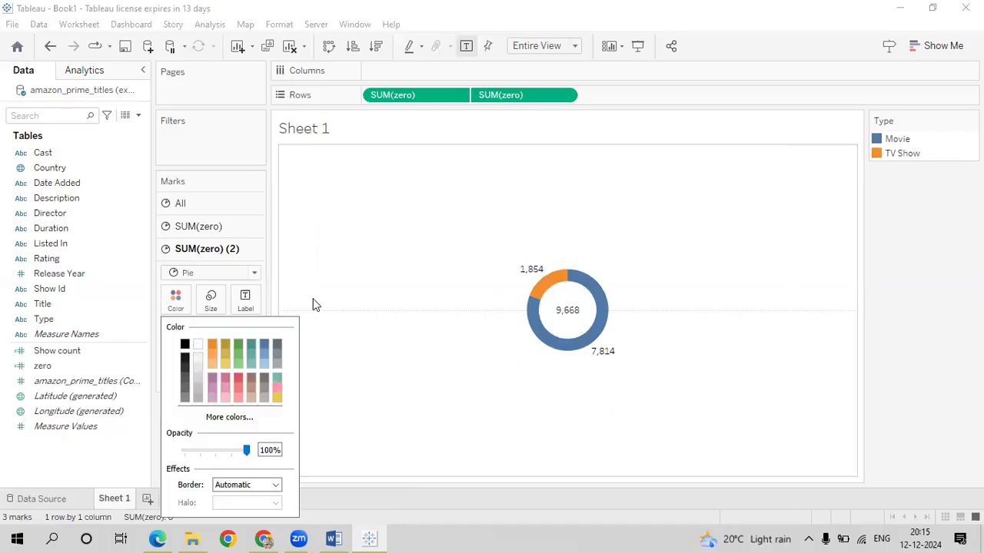
{"action": "left_click", "coordinate": [380, 375]}
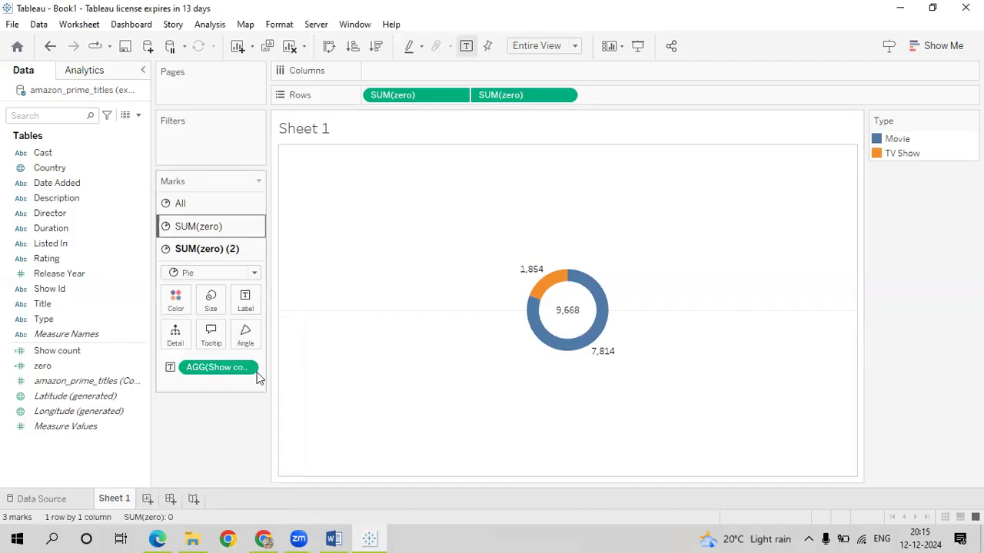
Step: Show the outer ring's Show count labels as Percent of Total with a quick table calculation
{"action": "left_click", "coordinate": [222, 226]}
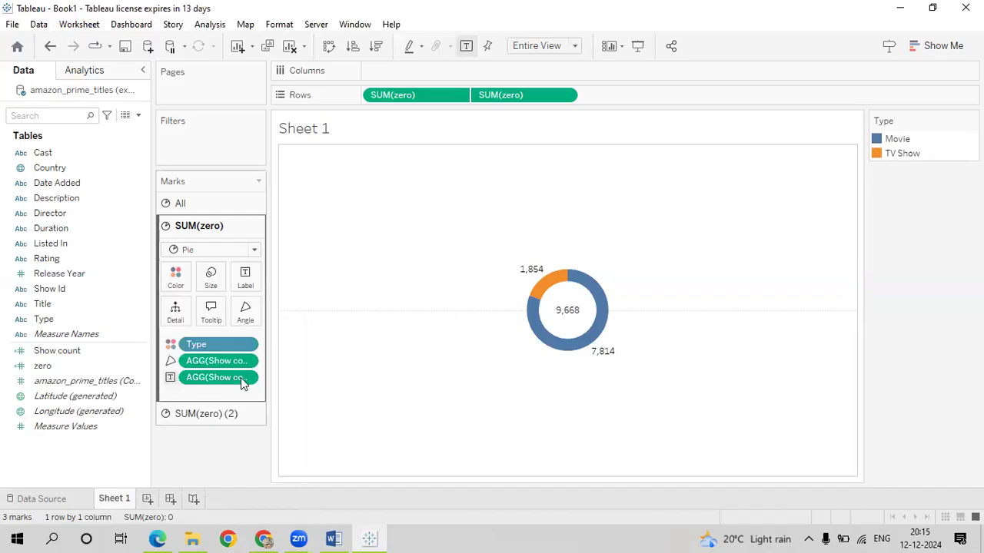
{"action": "left_click", "coordinate": [250, 379]}
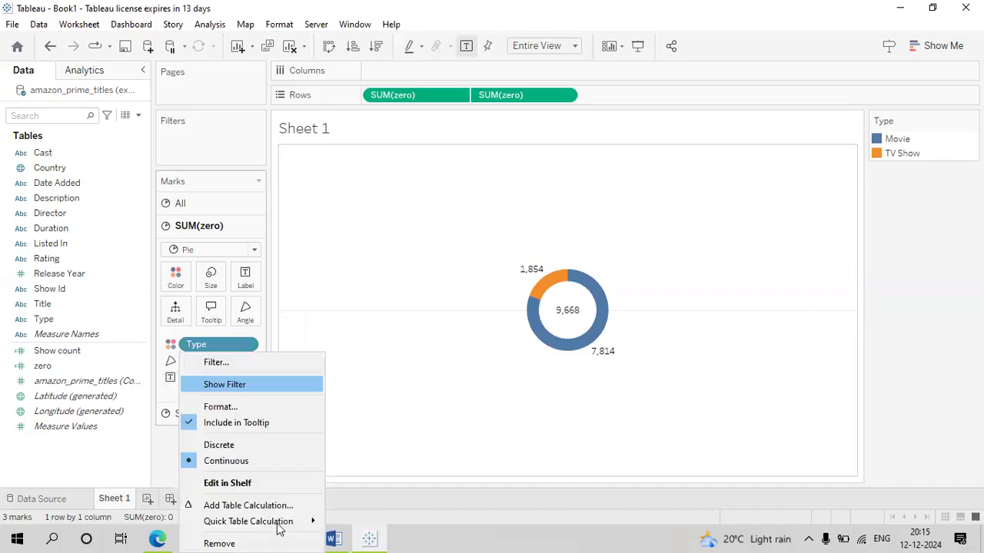
{"action": "mouse_move", "coordinate": [278, 528]}
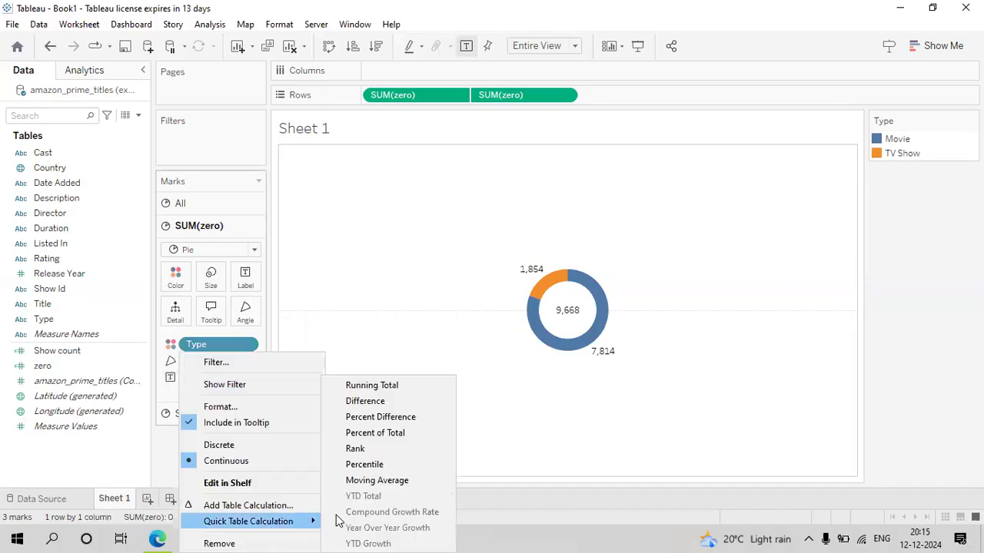
{"action": "left_click", "coordinate": [382, 434]}
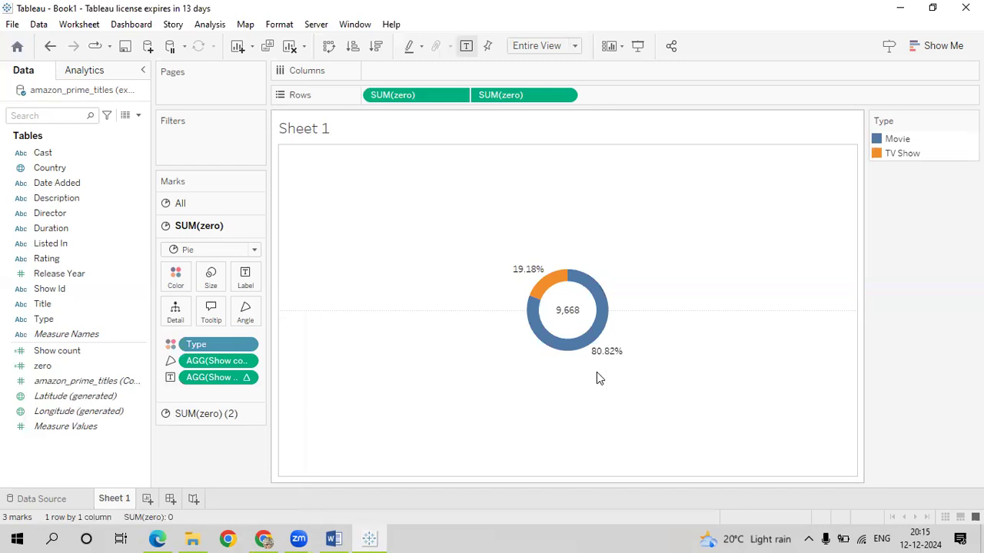
Step: Replace the sheet title text with "Precentage of Movies and TV shows"
{"action": "double_click", "coordinate": [343, 138]}
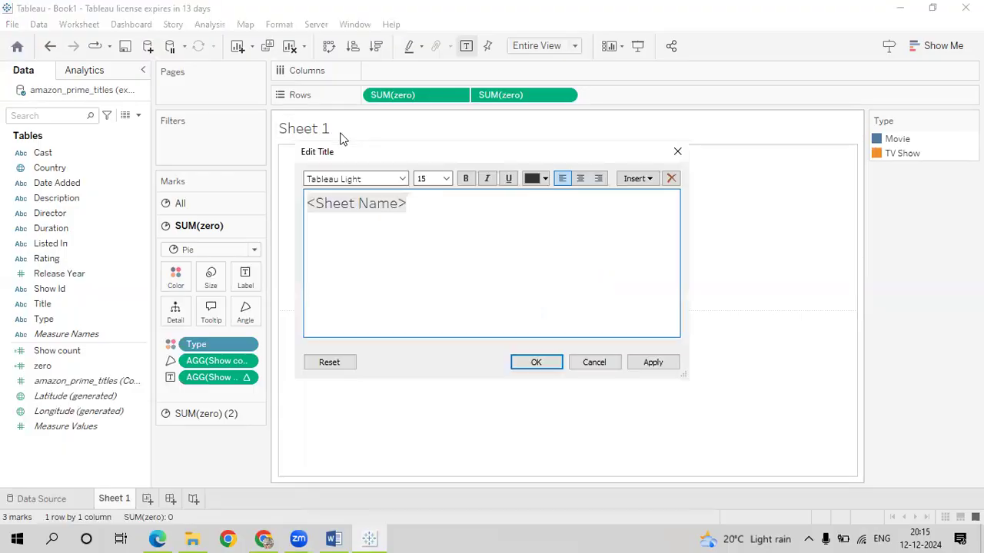
{"action": "key", "text": "BackSpace"}
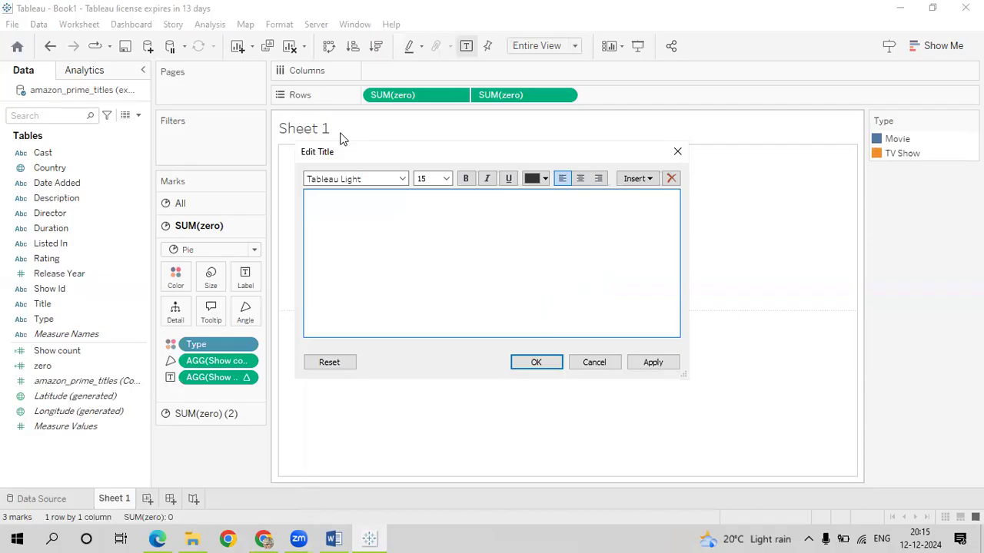
{"action": "type", "text": "Precentage of Movies and "}
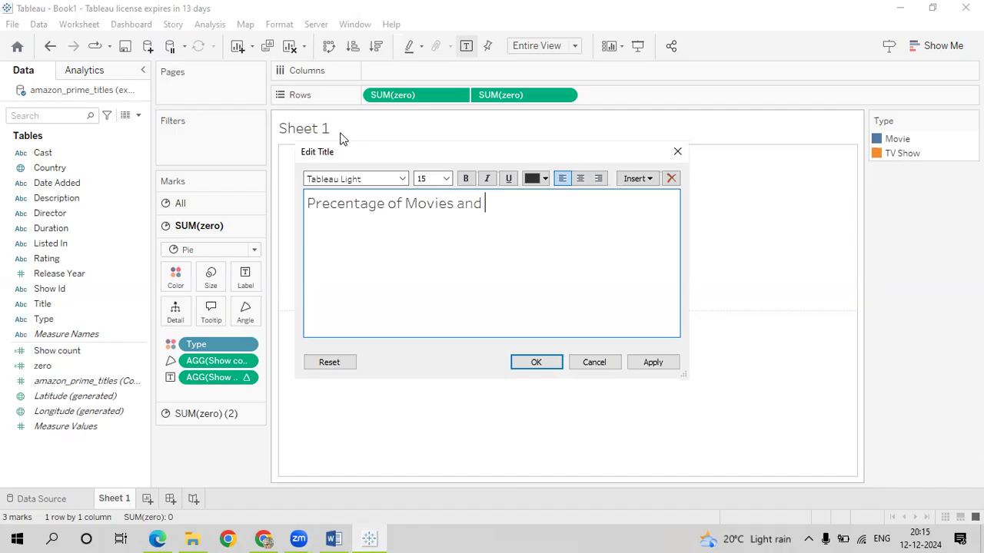
{"action": "type", "text": "TV"}
{"action": "type", "text": " sh"}
{"action": "type", "text": "oes"}
{"action": "key", "text": "BackSpace"}
{"action": "key", "text": "BackSpace"}
{"action": "type", "text": "ws"}
Step: Format the entire title as centered, bold and orange, and apply it to the sheet
{"action": "key", "text": "ctrl+a"}
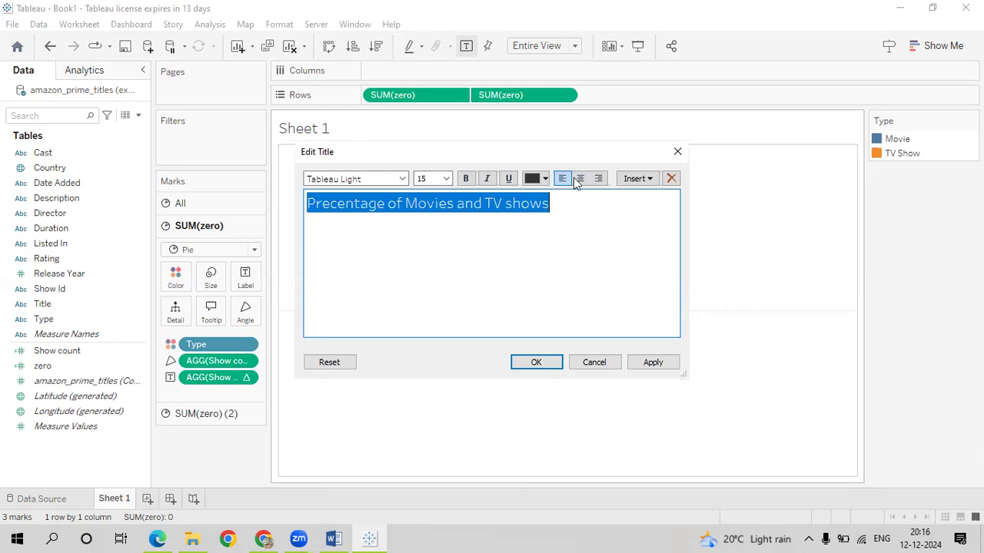
{"action": "left_click", "coordinate": [578, 180]}
{"action": "left_click", "coordinate": [466, 178]}
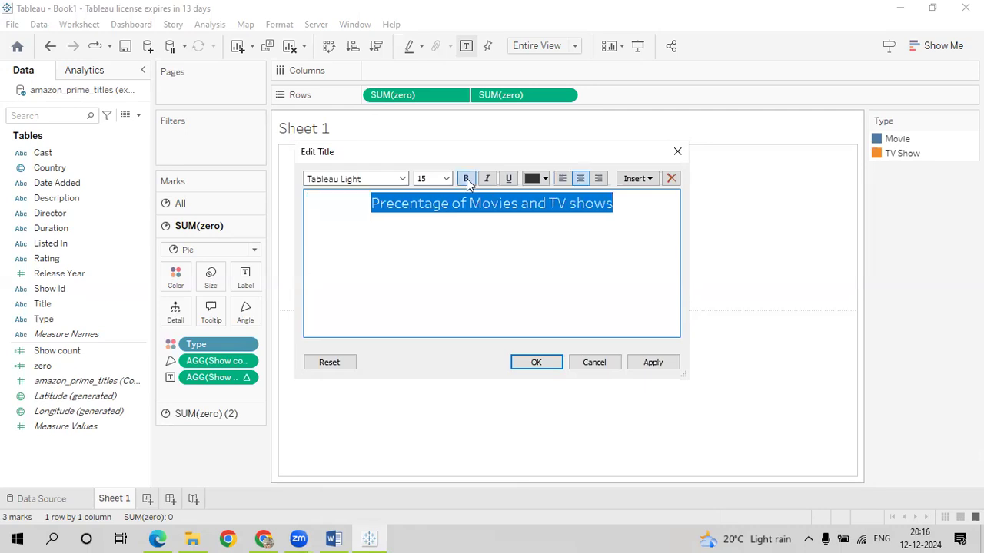
{"action": "left_click", "coordinate": [545, 179]}
{"action": "left_click", "coordinate": [559, 199]}
{"action": "left_click", "coordinate": [653, 355]}
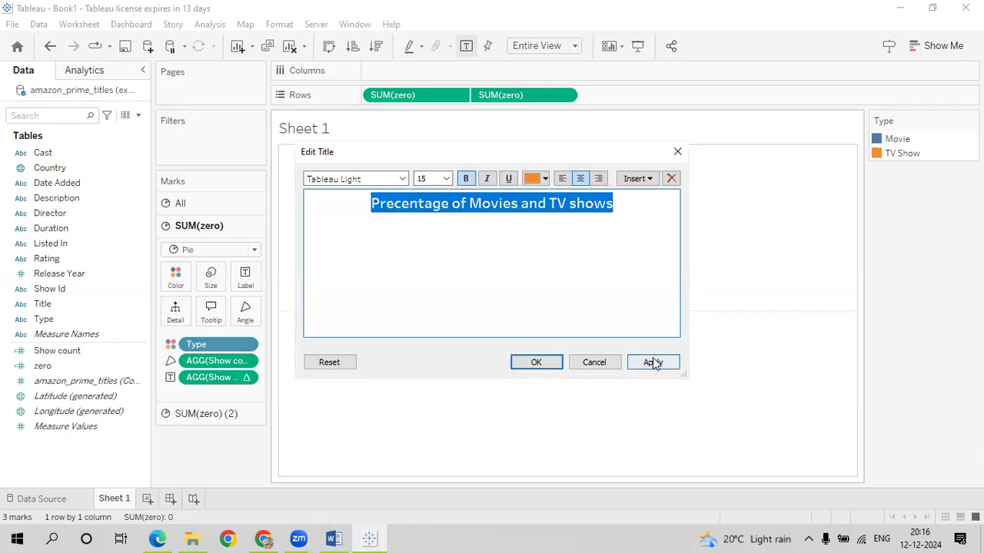
{"action": "left_click", "coordinate": [537, 362]}
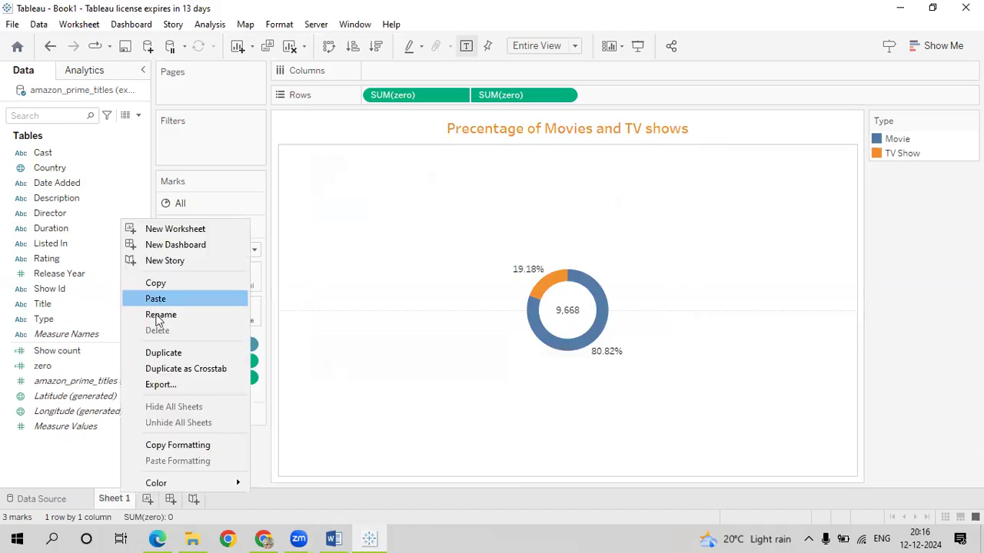
Step: Rename the Sheet 1 worksheet as Q1
{"action": "left_click", "coordinate": [160, 315]}
{"action": "type", "text": "Q1"}
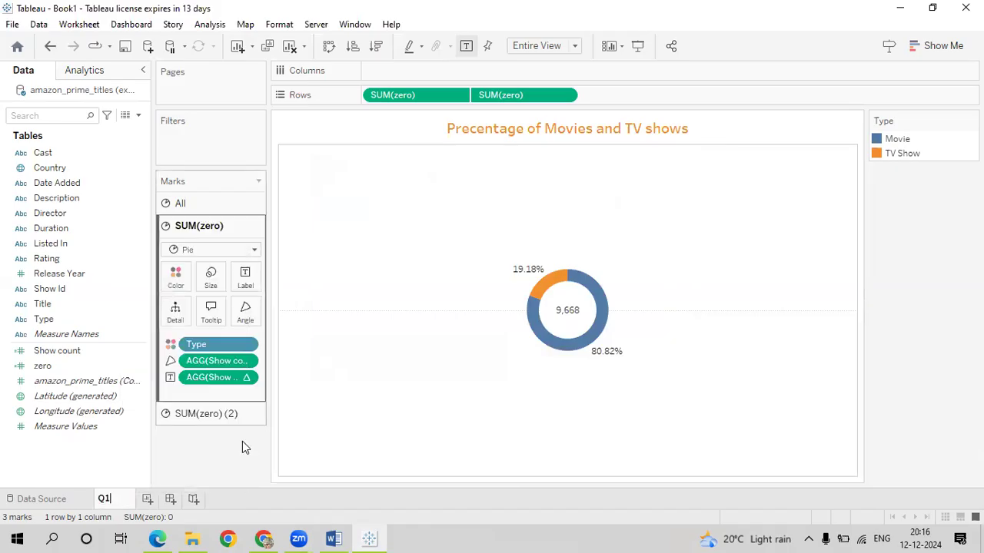
{"action": "key", "text": "Return"}
Step: Switch to the lab syllabus PDF in Edge and highlight the area chart task in the Amazon Prime dataset analysis
{"action": "mouse_move", "coordinate": [158, 538]}
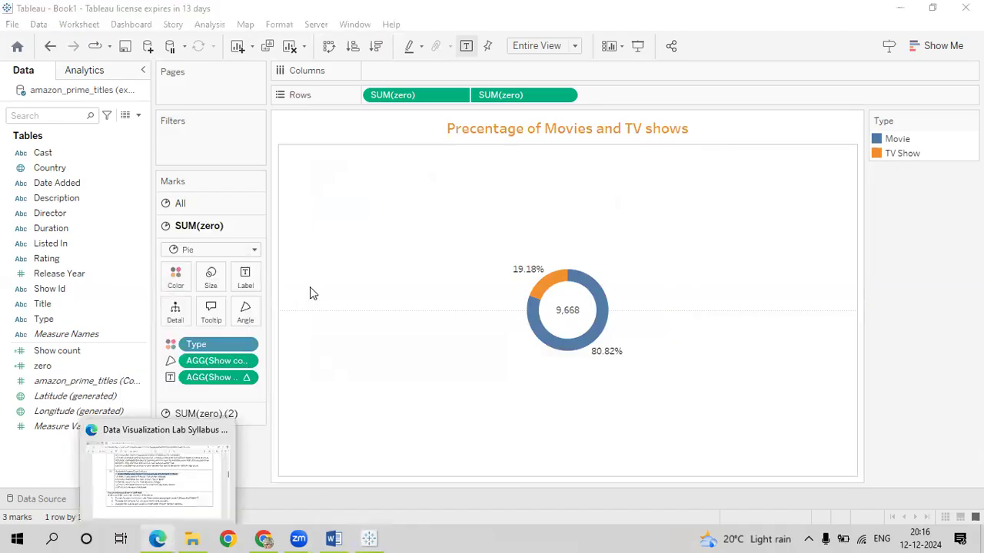
{"action": "left_click", "coordinate": [182, 474]}
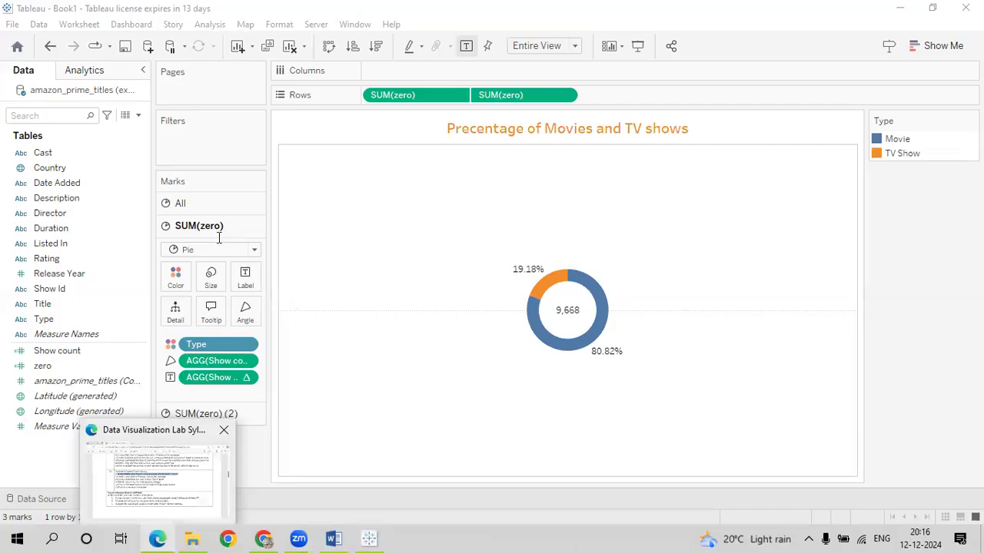
{"action": "left_click_drag", "start_coordinate": [417, 234], "coordinate": [550, 246]}
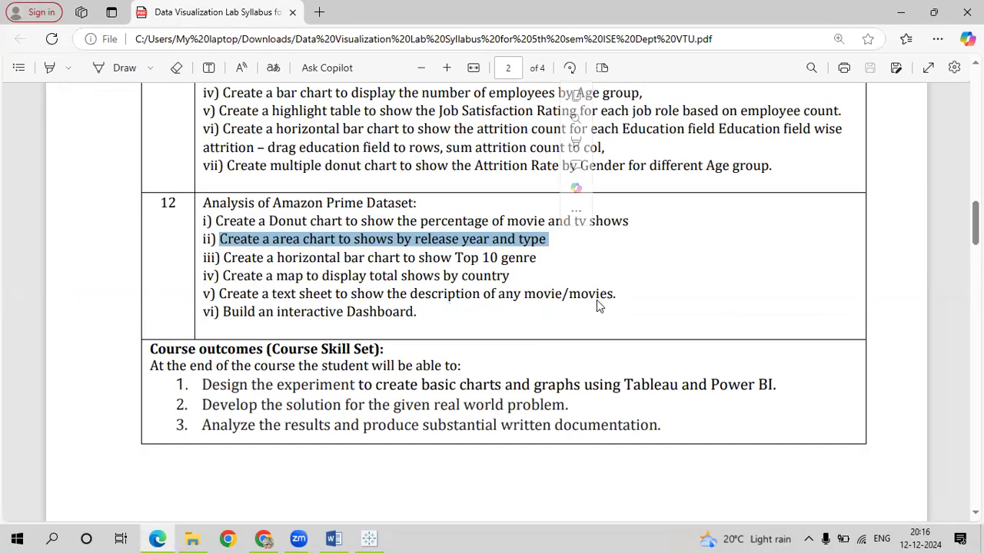
Step: Switch to Tableau and build an area chart on a new worksheet from Release Year, Type and Show count
{"action": "left_click", "coordinate": [369, 537]}
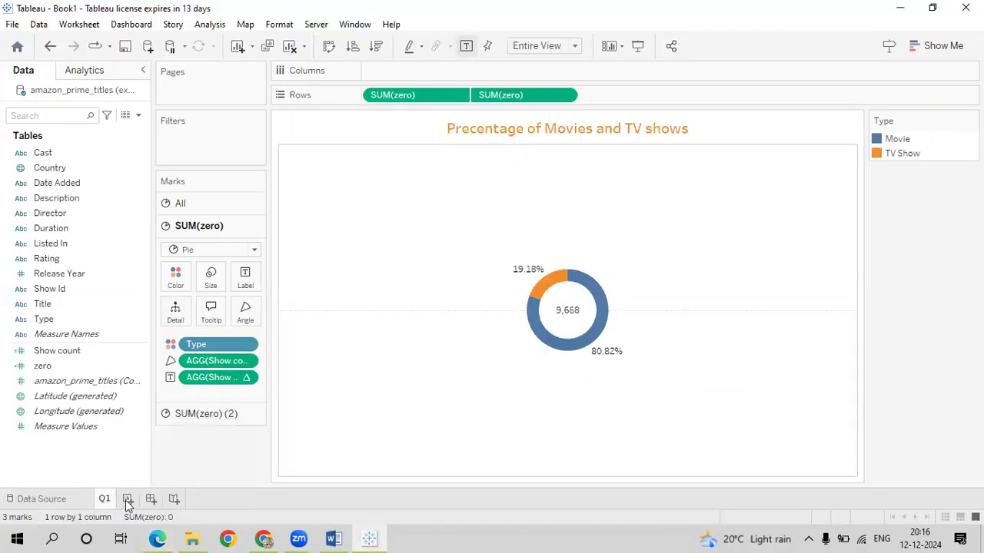
{"action": "left_click", "coordinate": [128, 500]}
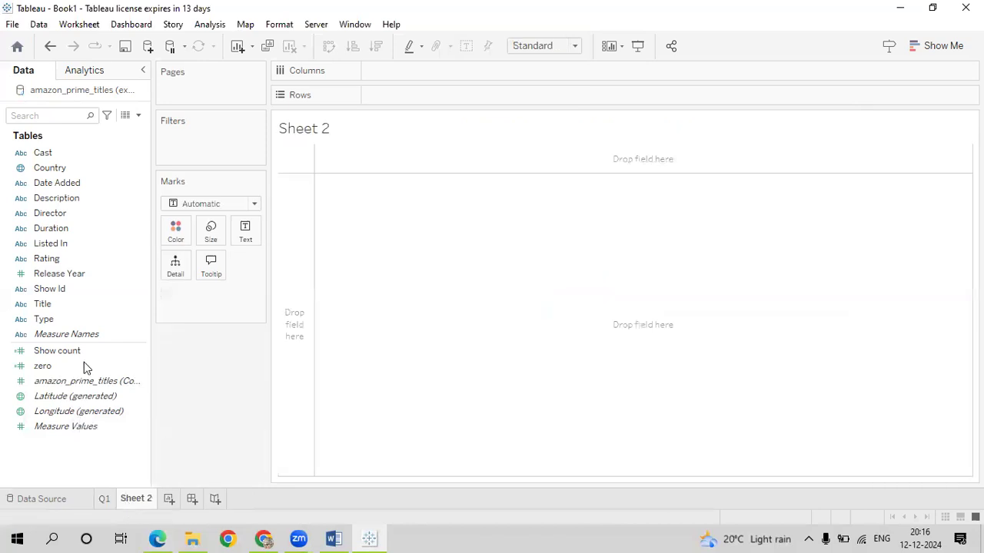
{"action": "left_click", "coordinate": [51, 244]}
{"action": "left_click", "coordinate": [55, 275]}
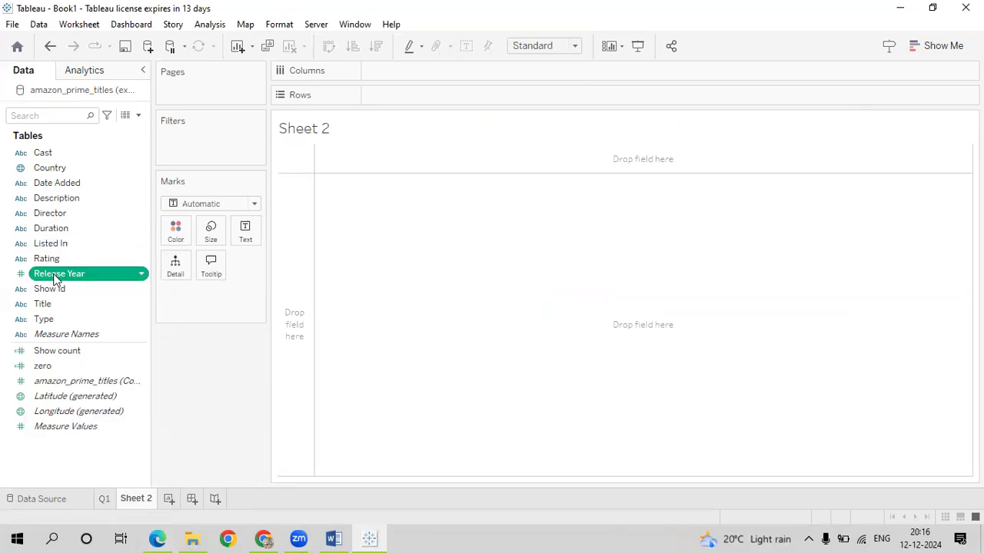
{"action": "left_click", "coordinate": [46, 321], "text": "ctrl"}
{"action": "left_click", "coordinate": [52, 336], "text": "ctrl"}
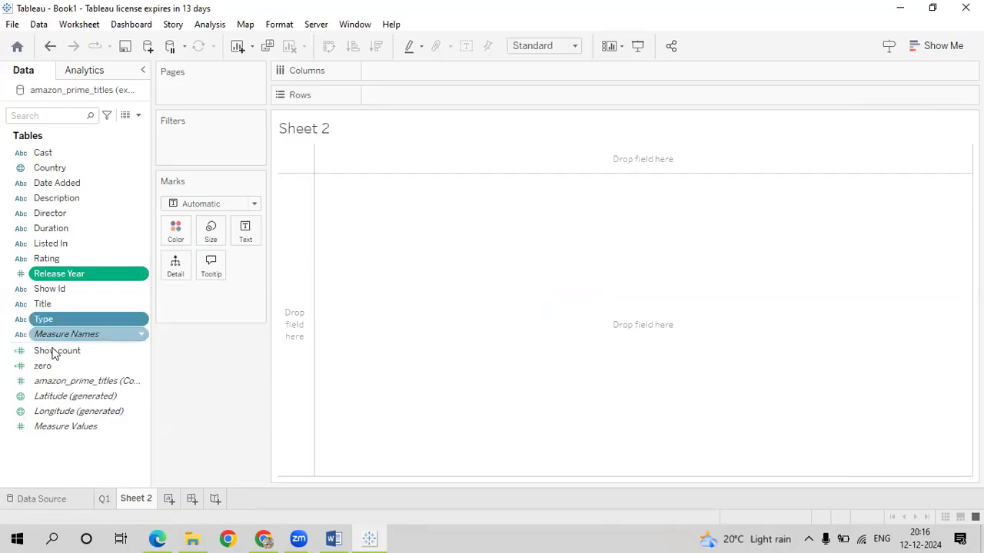
{"action": "left_click", "coordinate": [52, 352], "text": "ctrl"}
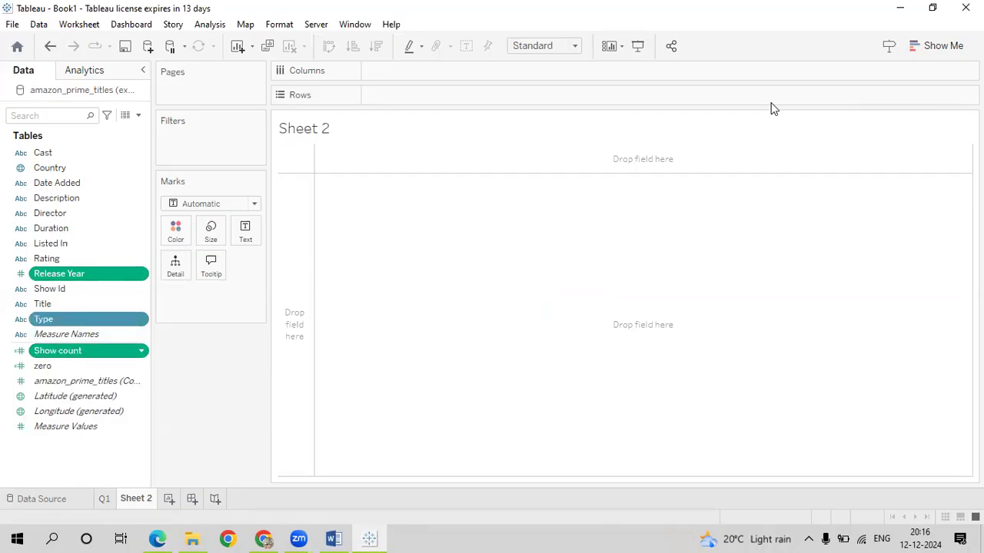
{"action": "left_click", "coordinate": [933, 47]}
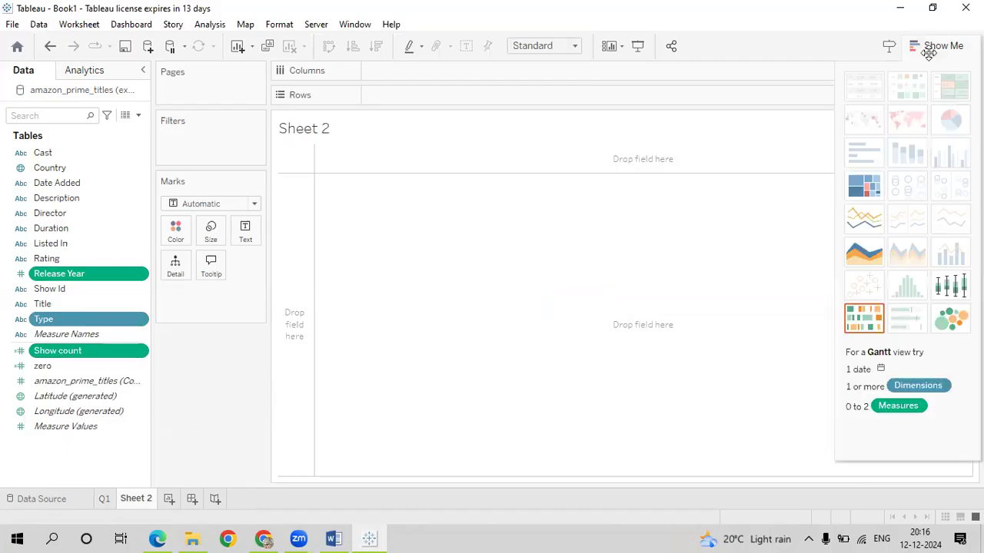
{"action": "left_click", "coordinate": [860, 254]}
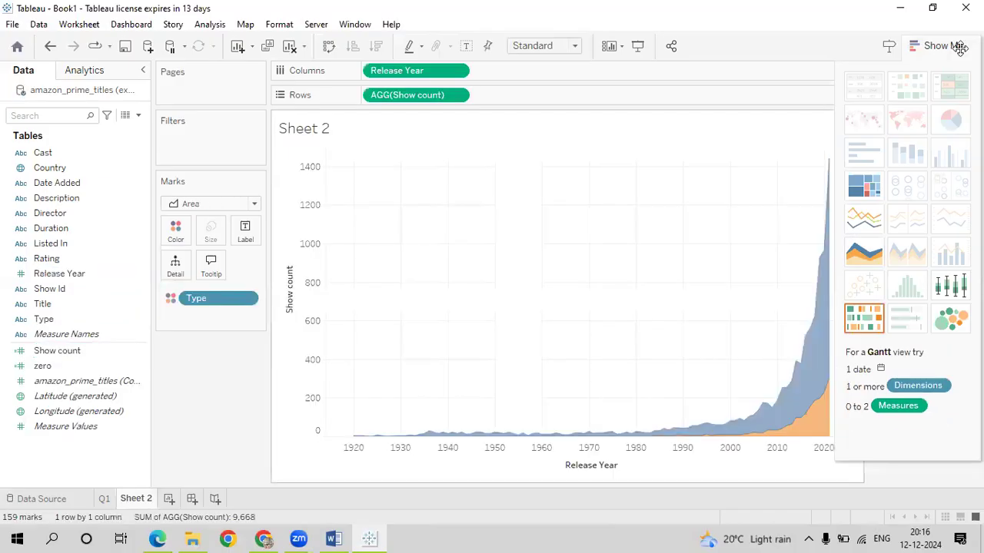
{"action": "left_click", "coordinate": [958, 46]}
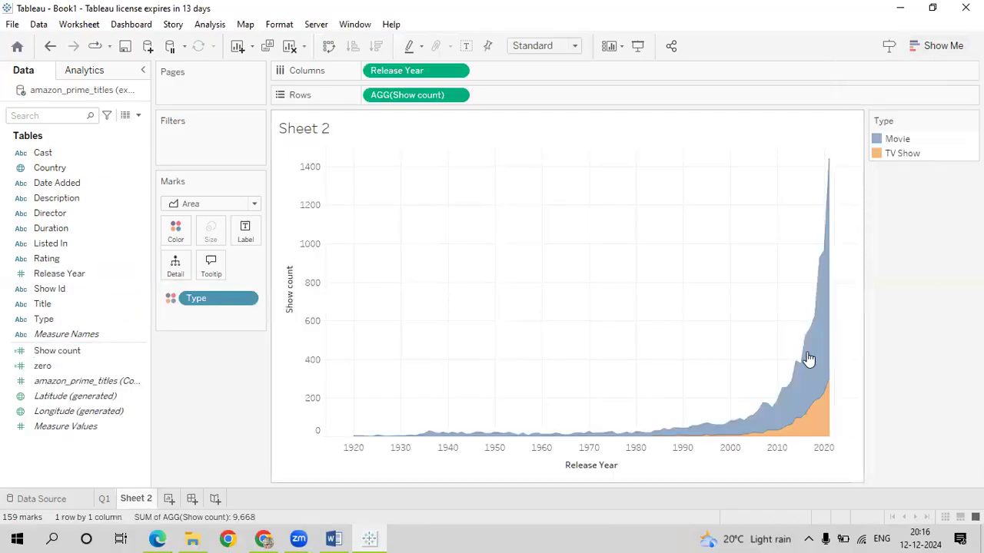
Step: Label the area chart's marks with the Show count field
{"action": "mouse_move", "coordinate": [805, 368]}
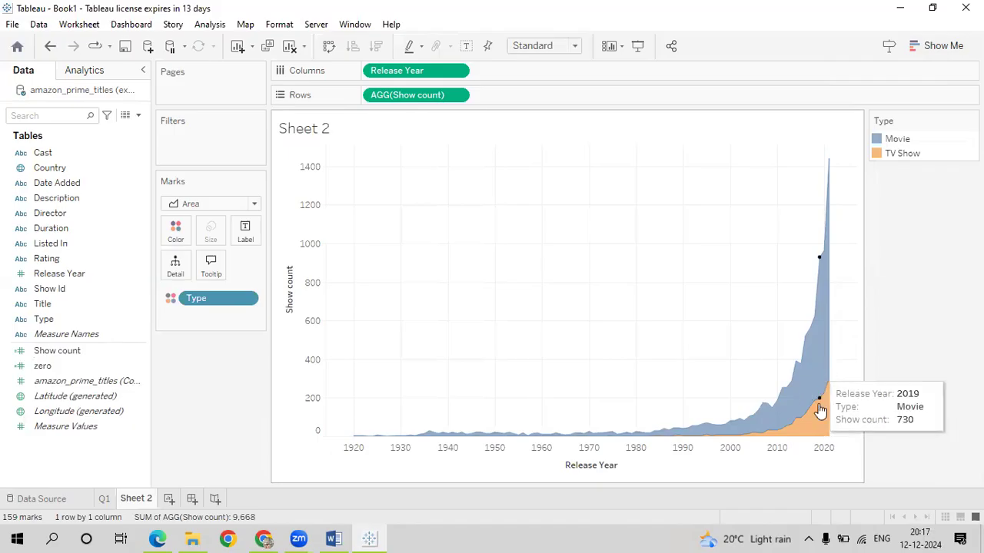
{"action": "left_click", "coordinate": [105, 358]}
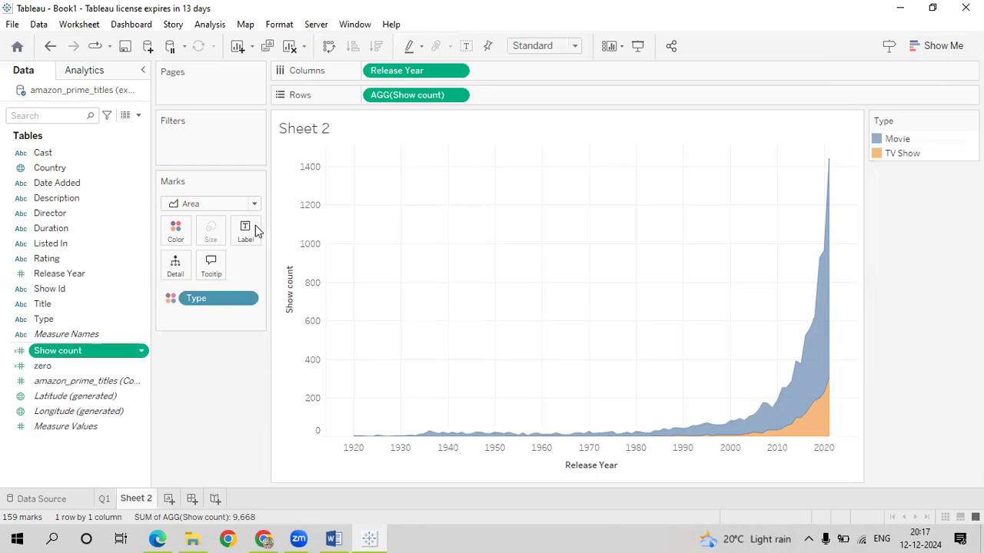
{"action": "left_click_drag", "start_coordinate": [256, 231], "coordinate": [256, 232]}
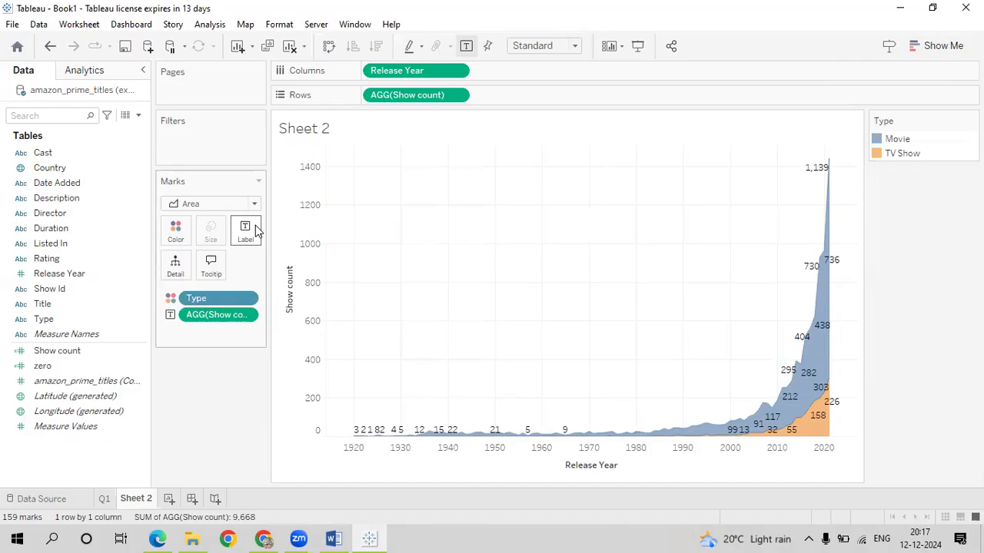
Step: Replace the area chart sheet's title text with "Shows by Release Year"
{"action": "double_click", "coordinate": [307, 137]}
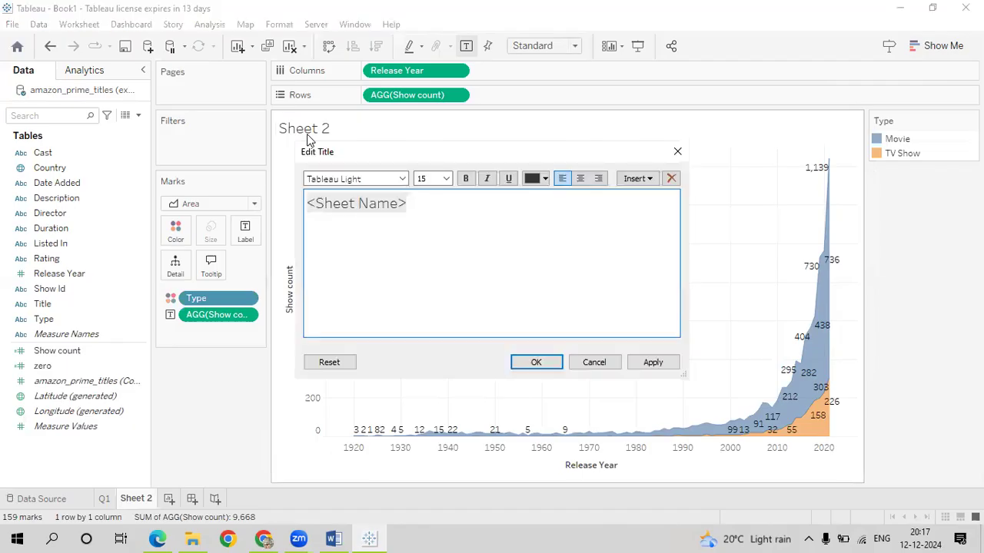
{"action": "key", "text": "ctrl+a"}
{"action": "key", "text": "BackSpace"}
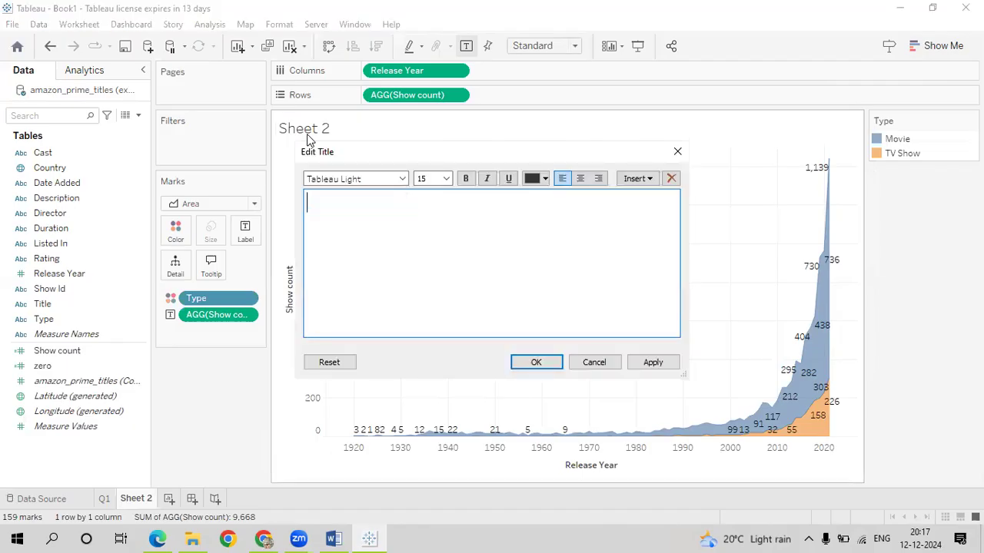
{"action": "type", "text": "Shows by Release Year"}
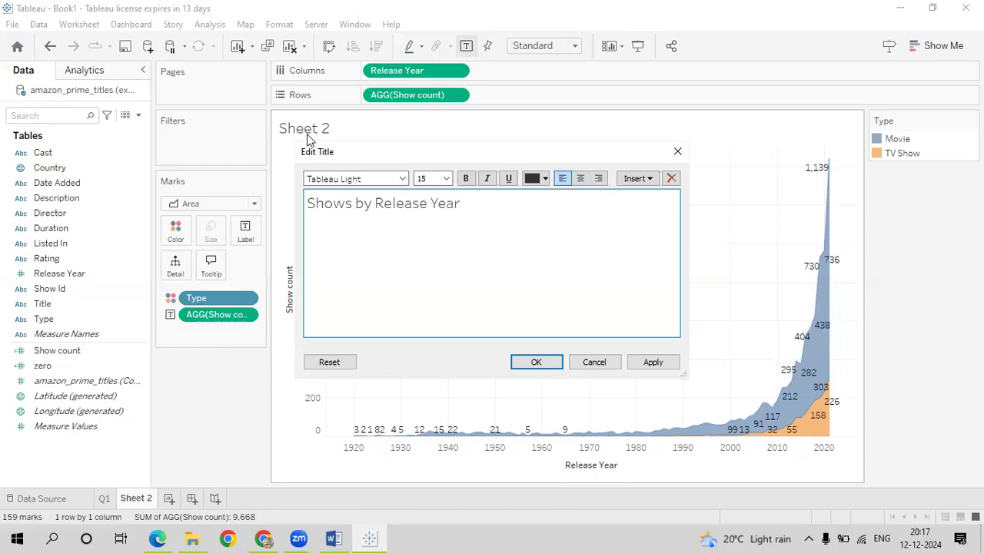
Step: Format the entire "Shows by Release Year" title as centered, bold and green, and apply it to the sheet
{"action": "key", "text": "ctrl+a"}
{"action": "left_click", "coordinate": [579, 179]}
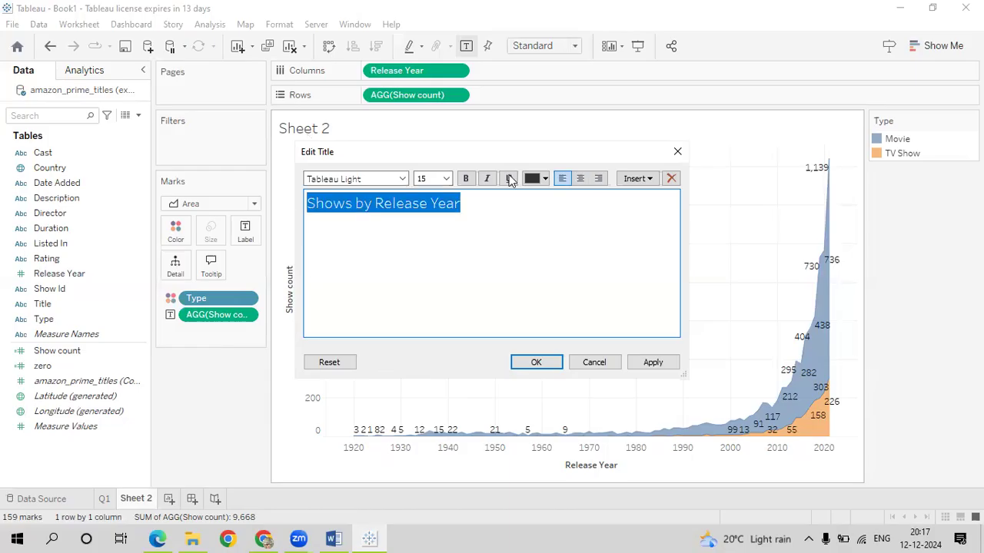
{"action": "left_click", "coordinate": [508, 179]}
{"action": "left_click", "coordinate": [467, 179]}
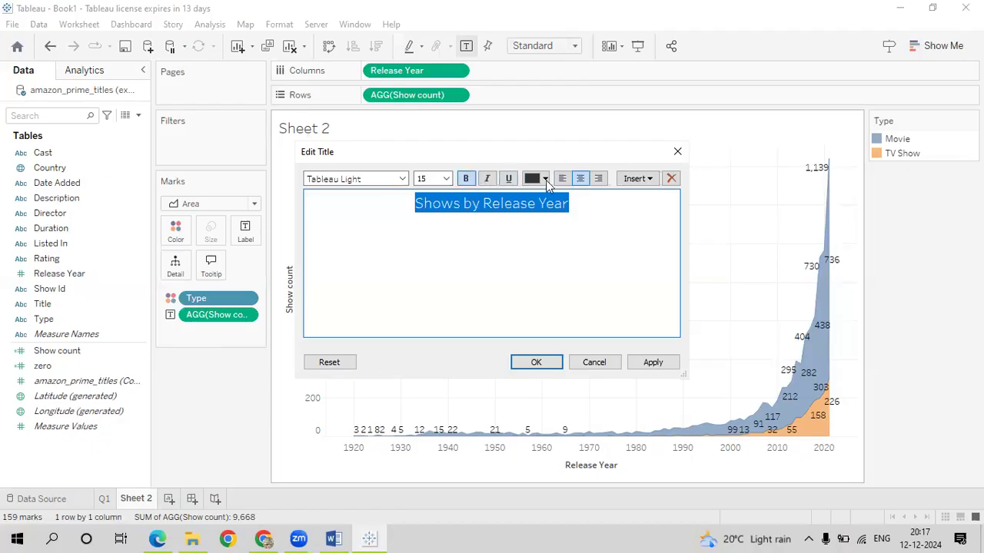
{"action": "left_click", "coordinate": [545, 178]}
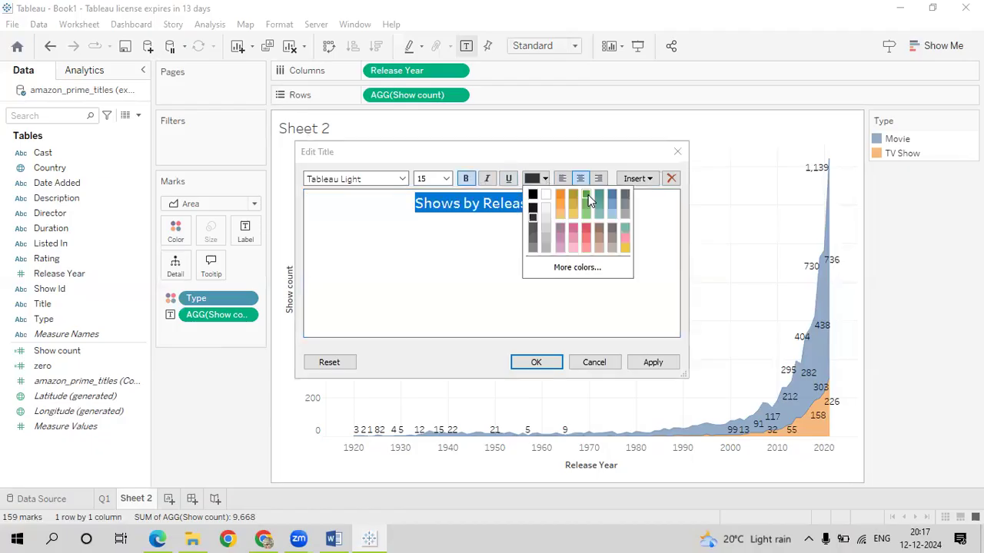
{"action": "left_click", "coordinate": [529, 363]}
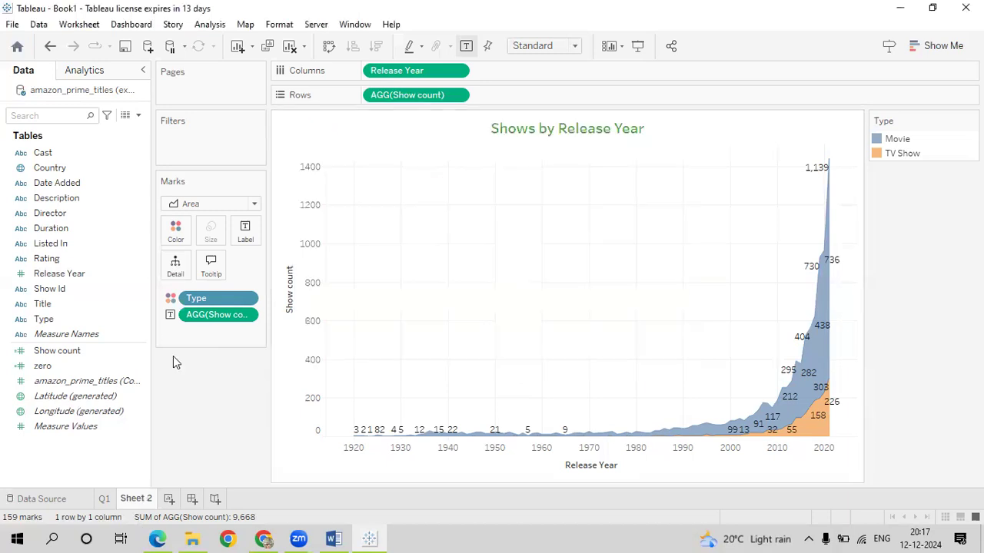
Step: Rename the Sheet 2 worksheet as Q2
{"action": "right_click", "coordinate": [141, 498]}
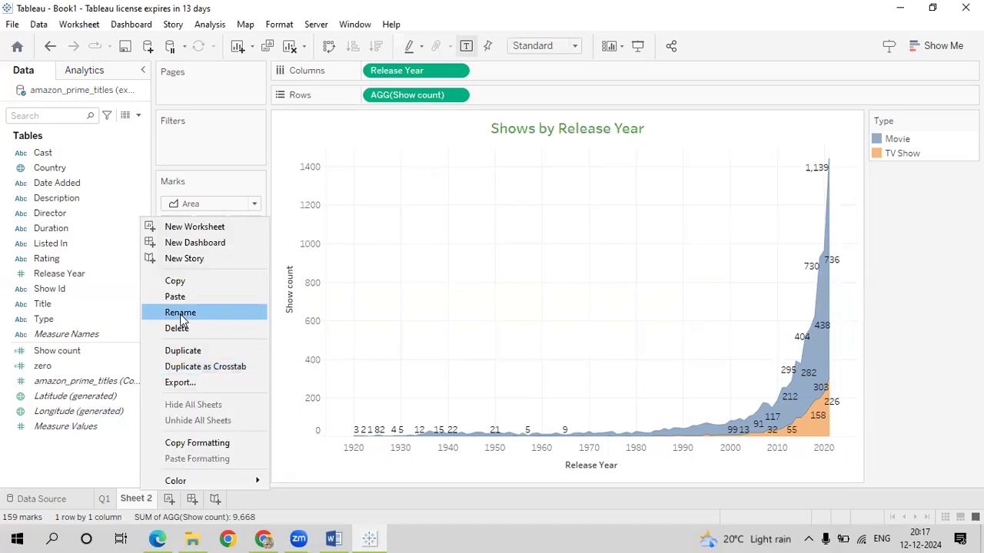
{"action": "left_click", "coordinate": [182, 314]}
{"action": "type", "text": "Q2"}
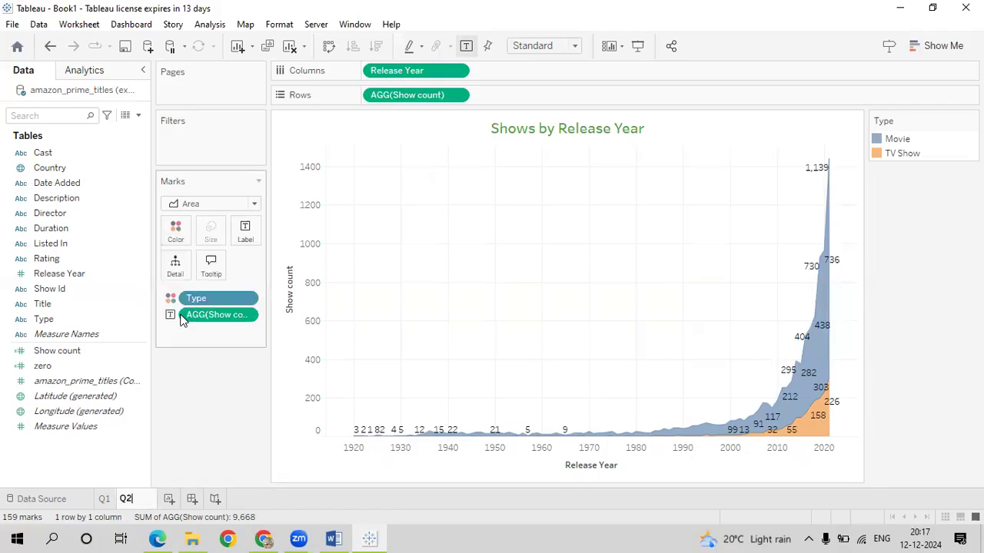
{"action": "key", "text": "Return"}
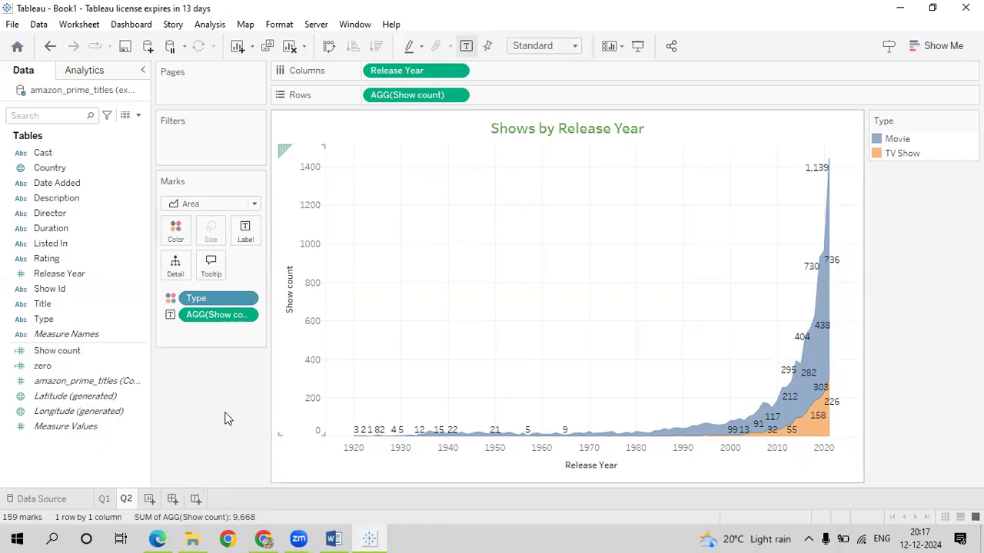
Step: Switch to the lab syllabus PDF in Edge and highlight the task for a horizontal bar chart of the Top 10 genre
{"action": "left_click", "coordinate": [157, 538]}
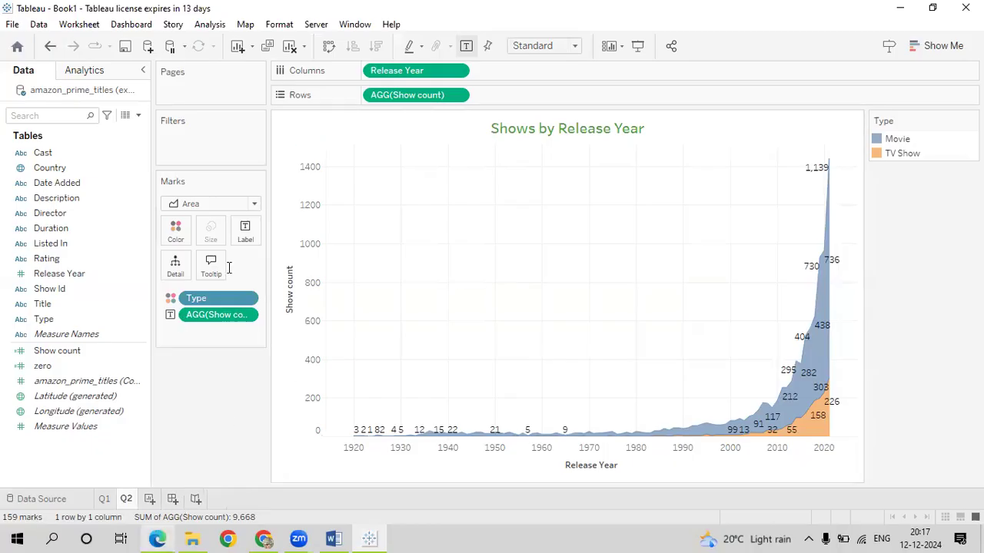
{"action": "left_click_drag", "start_coordinate": [222, 257], "coordinate": [375, 258]}
{"action": "left_click_drag", "start_coordinate": [476, 246], "coordinate": [538, 260]}
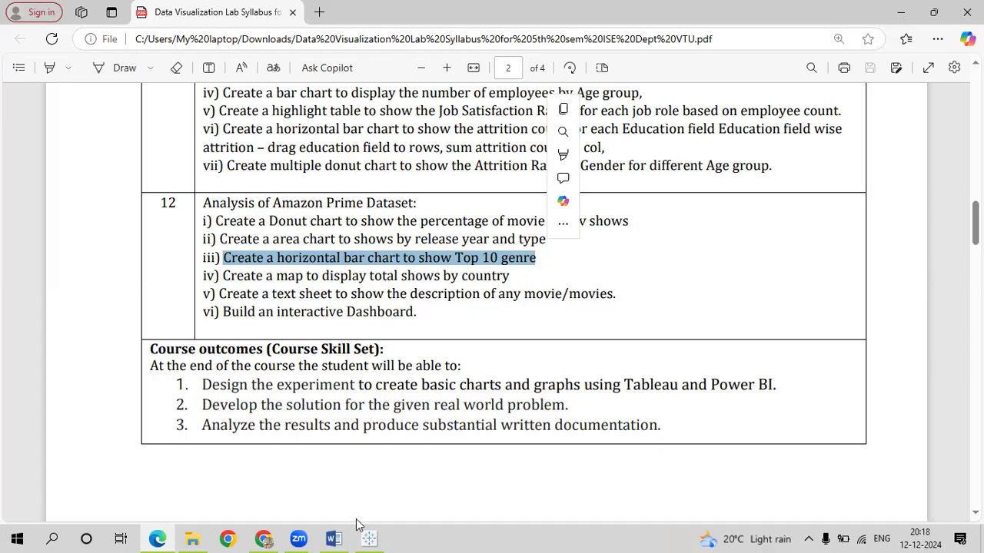
Step: Switch back to Tableau, add a new worksheet and start a filter on the Listed In field
{"action": "left_click", "coordinate": [374, 537]}
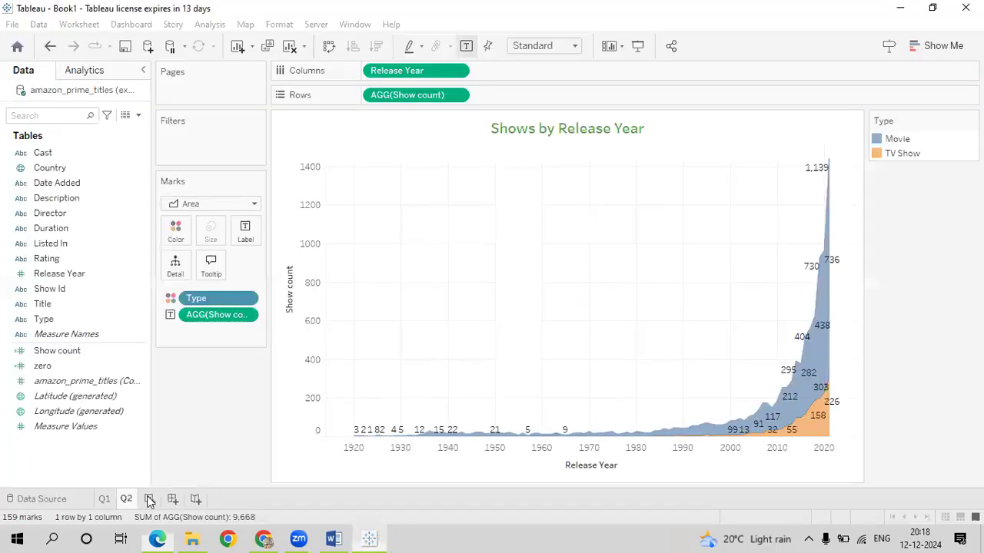
{"action": "left_click", "coordinate": [149, 499]}
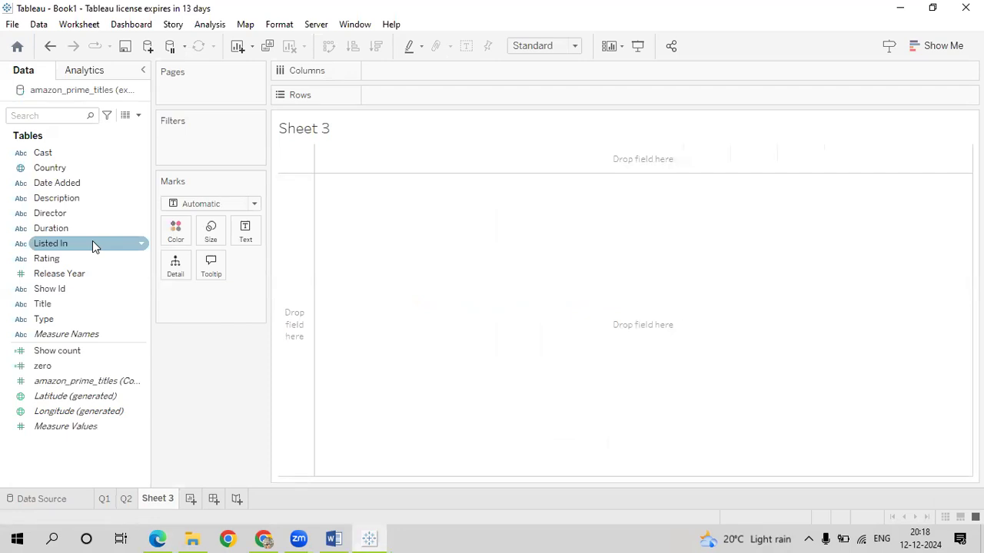
{"action": "left_click_drag", "start_coordinate": [92, 243], "coordinate": [206, 128]}
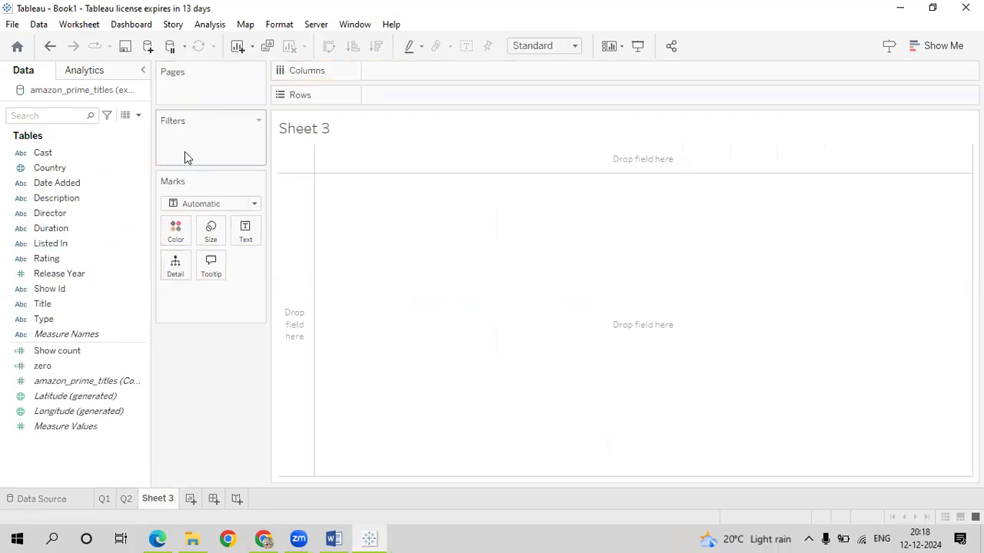
{"action": "mouse_move", "coordinate": [77, 243]}
{"action": "left_mouse_down"}
{"action": "mouse_move", "coordinate": [202, 164]}
{"action": "mouse_move", "coordinate": [216, 139]}
{"action": "left_mouse_up"}
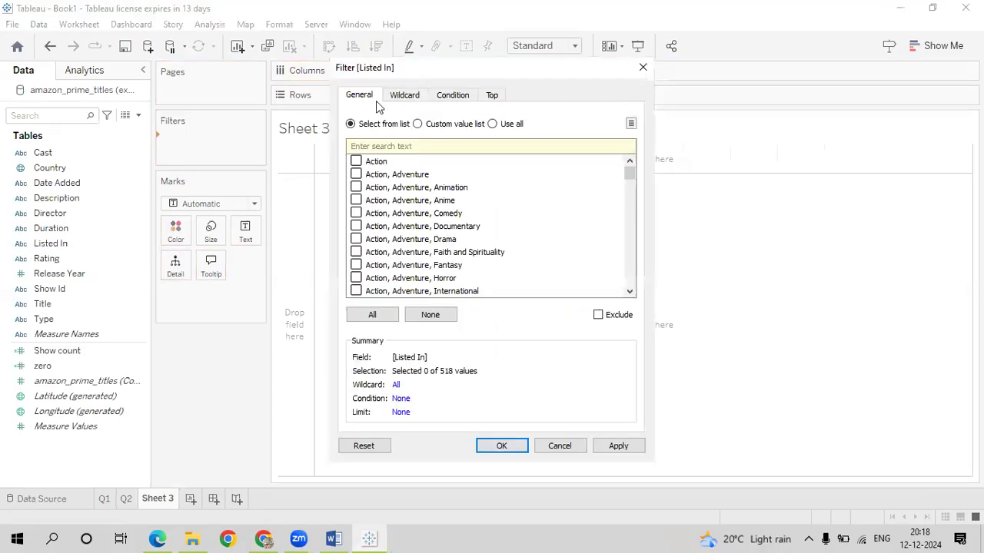
Step: Limit the Listed In filter by field to the Top 10 by Count of Listed In, and apply it
{"action": "left_click", "coordinate": [492, 96]}
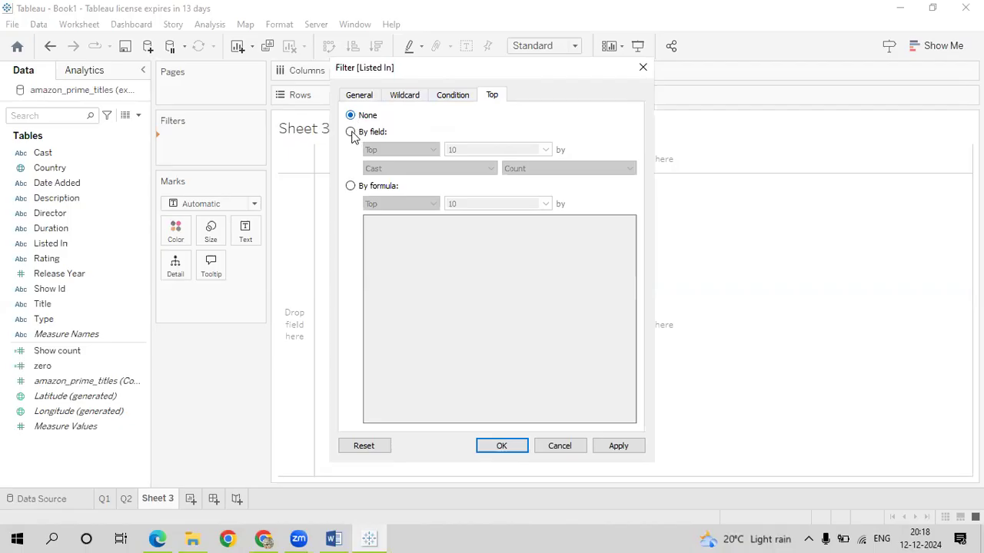
{"action": "left_click", "coordinate": [352, 133]}
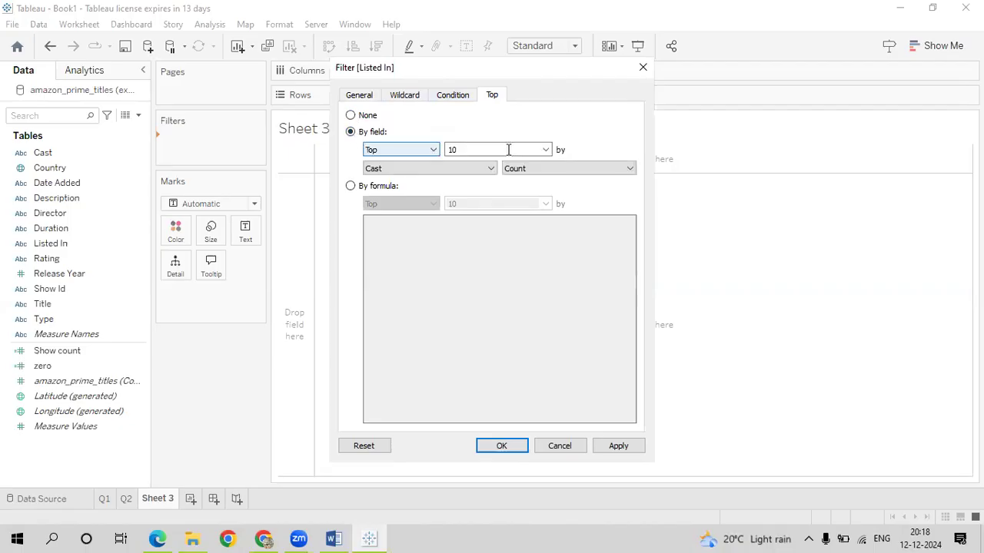
{"action": "left_click", "coordinate": [491, 169]}
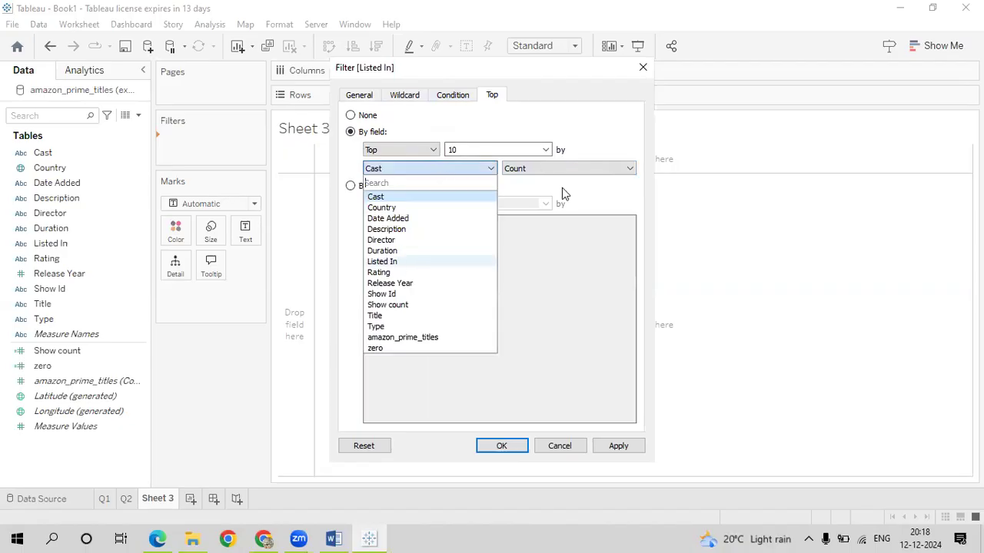
{"action": "key", "text": "Tab"}
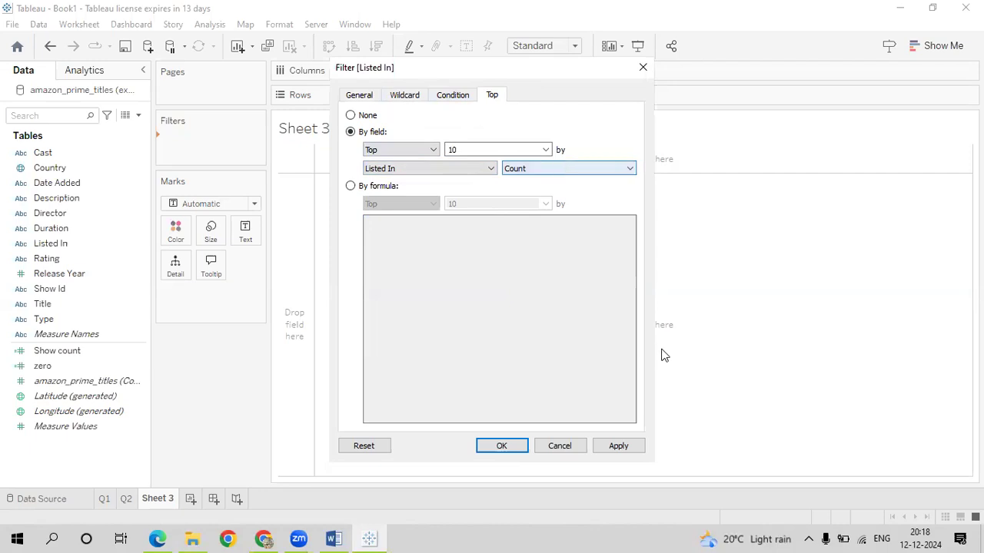
{"action": "left_click", "coordinate": [618, 446]}
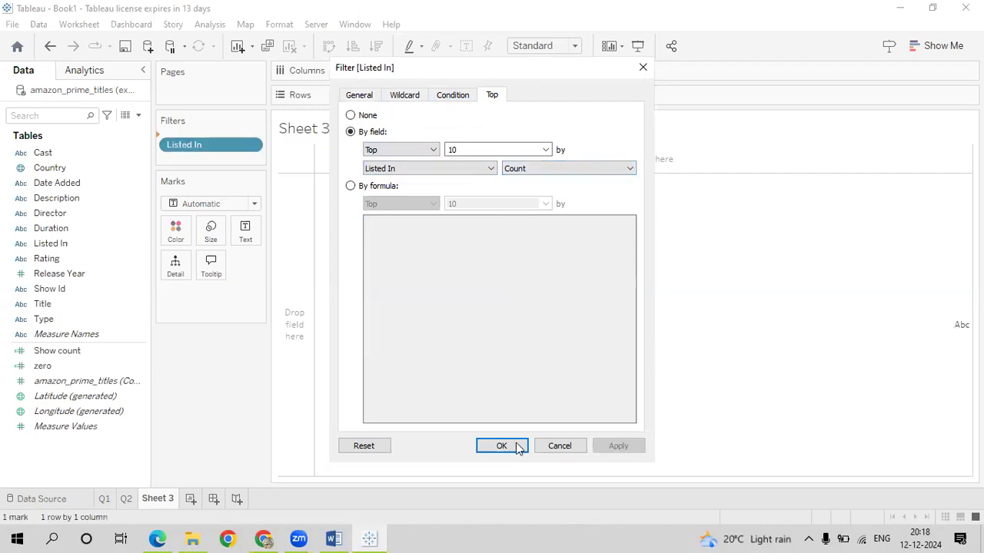
{"action": "key", "text": "Return"}
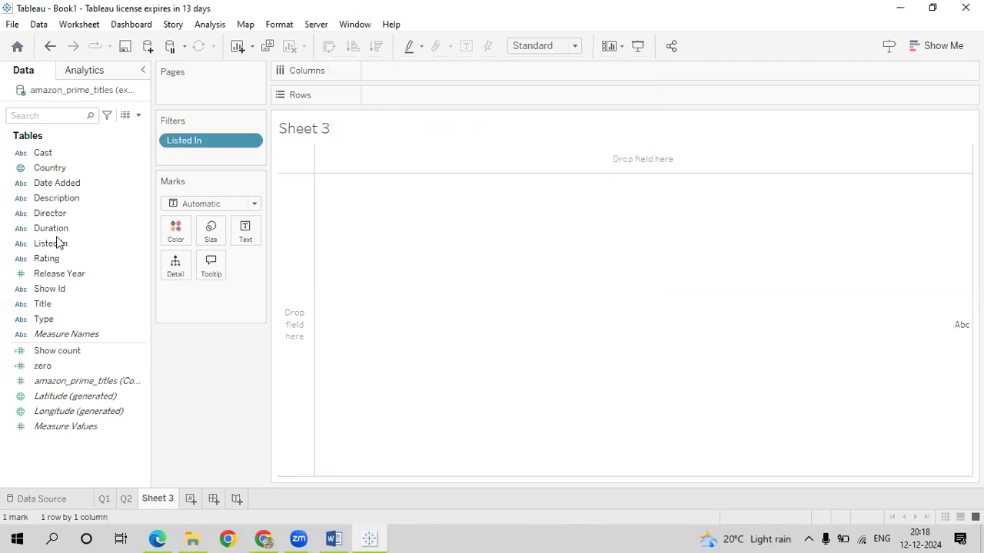
Step: Build a horizontal bar chart of Show count by Listed In and sort the bars in descending order
{"action": "left_click", "coordinate": [58, 243]}
{"action": "left_click", "coordinate": [58, 243]}
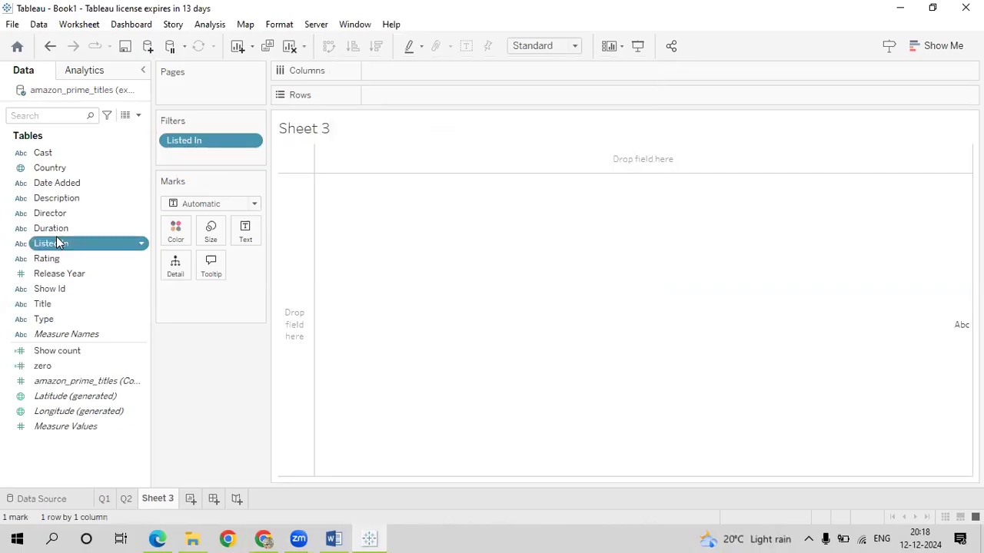
{"action": "left_click", "coordinate": [47, 352], "text": "ctrl"}
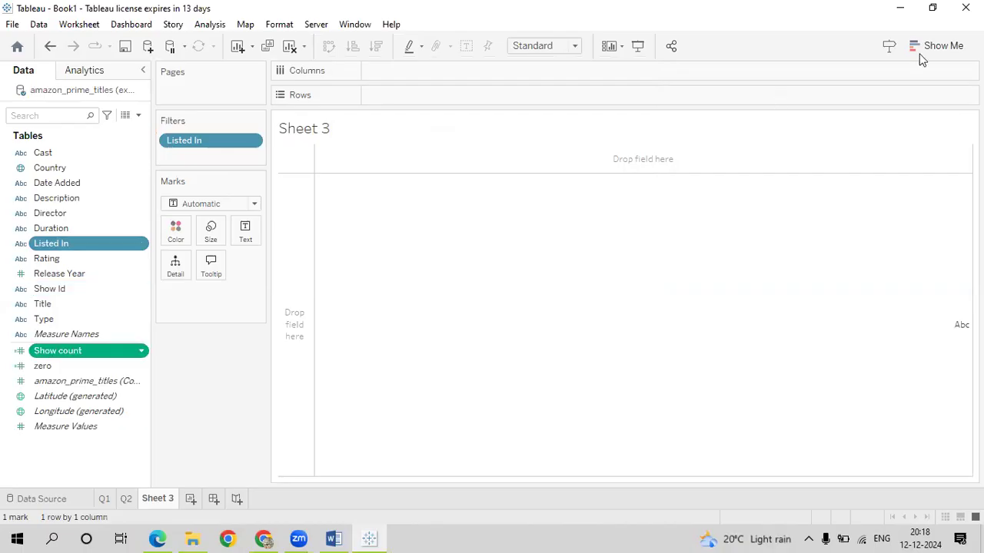
{"action": "left_click", "coordinate": [865, 166]}
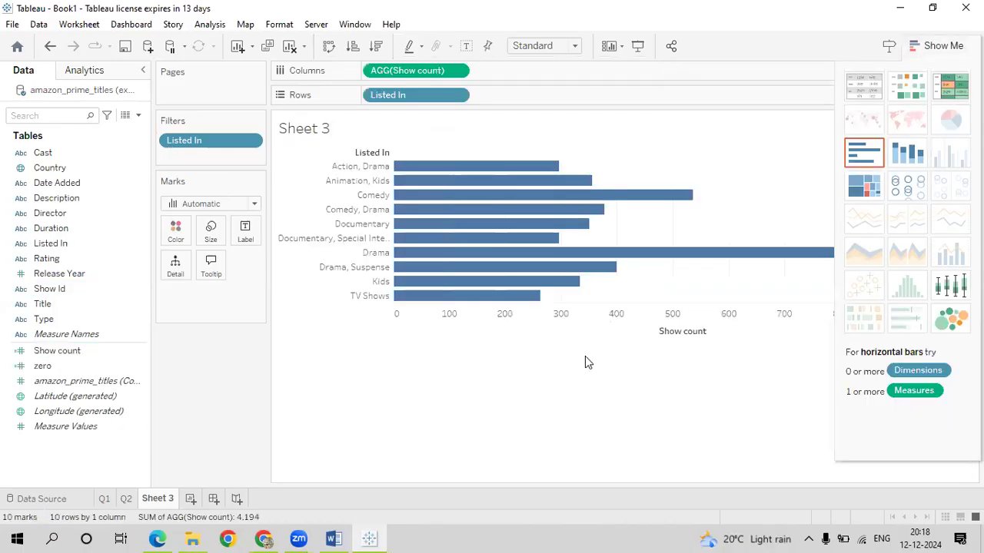
{"action": "left_click", "coordinate": [935, 44]}
{"action": "left_click", "coordinate": [376, 46]}
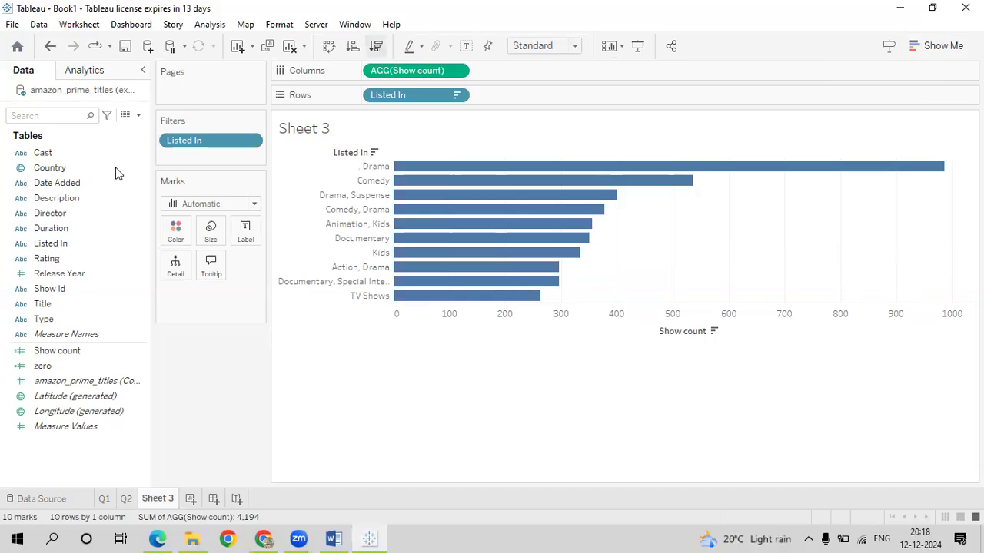
Step: Color the genre bars by Listed In and label them with Show count
{"action": "left_click_drag", "start_coordinate": [32, 254], "coordinate": [136, 237]}
{"action": "left_click_drag", "start_coordinate": [82, 356], "coordinate": [258, 236]}
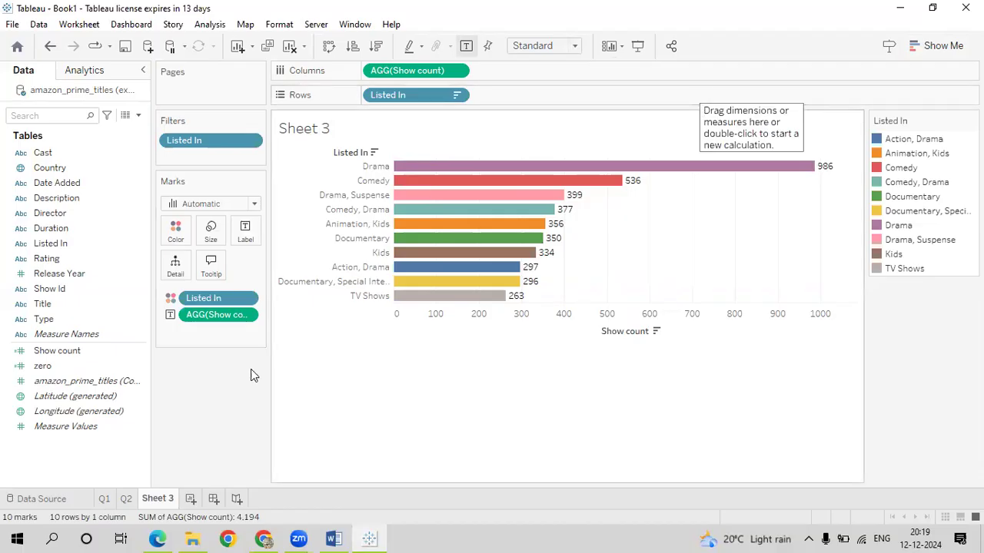
Step: Set the chart title to "Top 10 Genre", formatted bold, centered and blue
{"action": "left_click", "coordinate": [328, 128]}
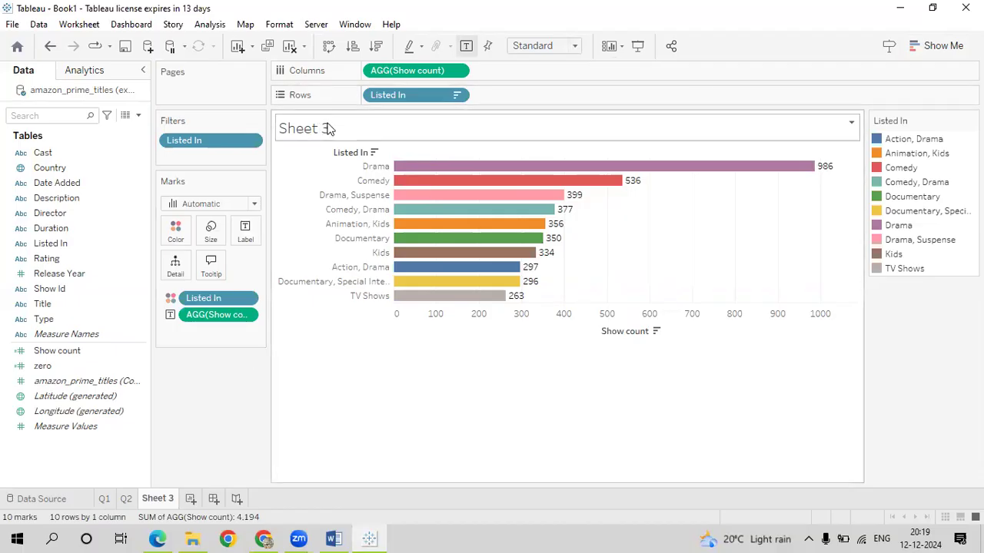
{"action": "double_click", "coordinate": [329, 128]}
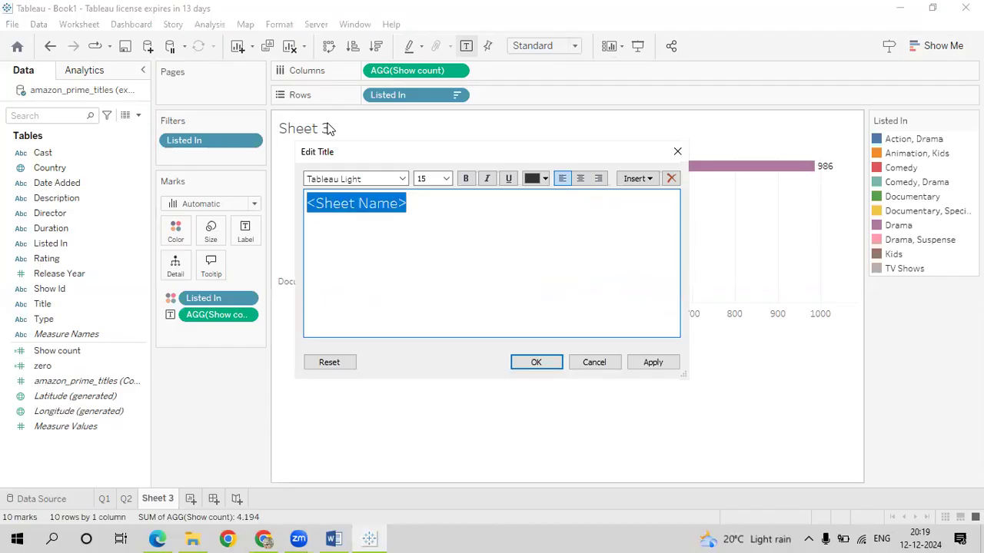
{"action": "type", "text": "Top 10 Genre"}
{"action": "key", "text": "ctrl+a"}
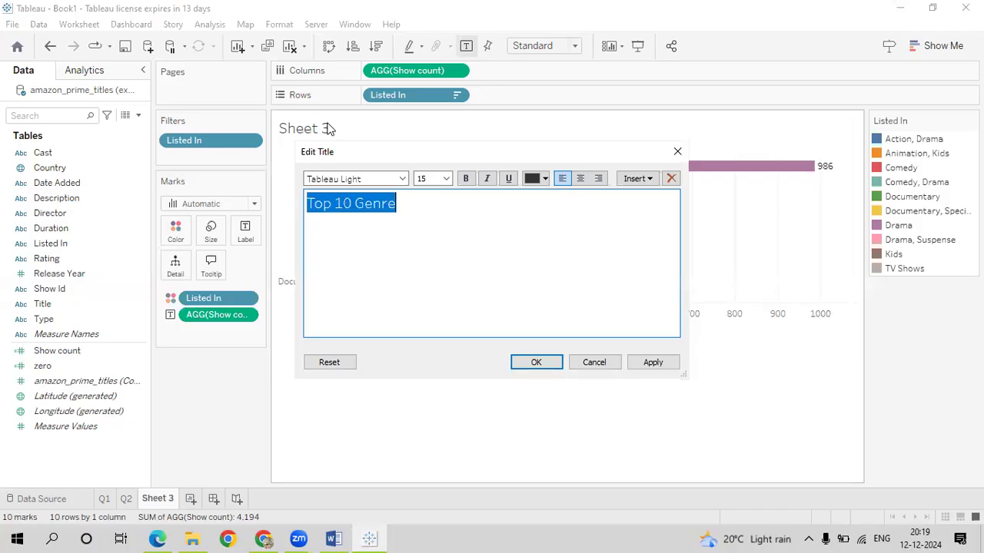
{"action": "left_click", "coordinate": [466, 178]}
{"action": "left_click", "coordinate": [580, 179]}
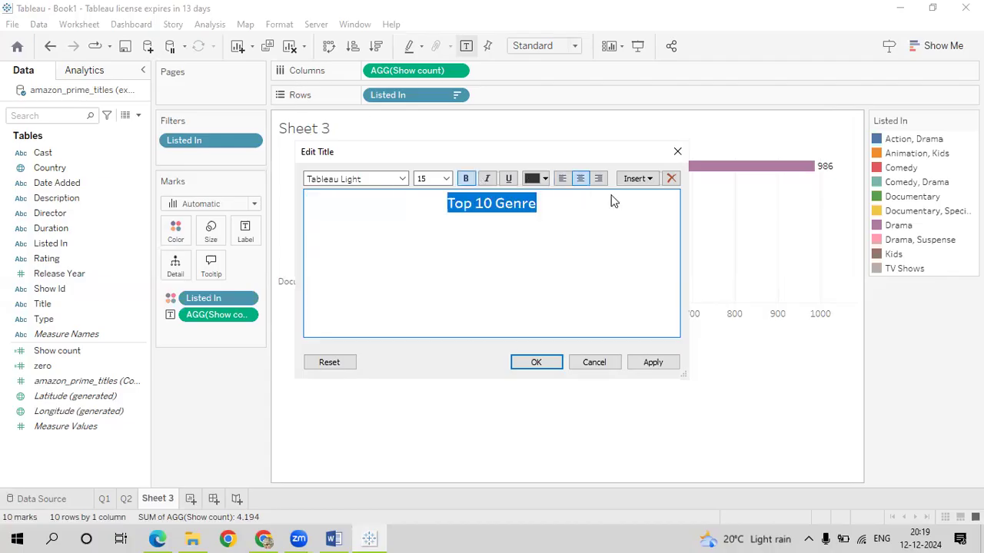
{"action": "left_click", "coordinate": [545, 179]}
{"action": "left_click", "coordinate": [612, 198]}
{"action": "left_click", "coordinate": [537, 362]}
Step: Rename the Sheet 3 worksheet as Q3
{"action": "right_click", "coordinate": [240, 313]}
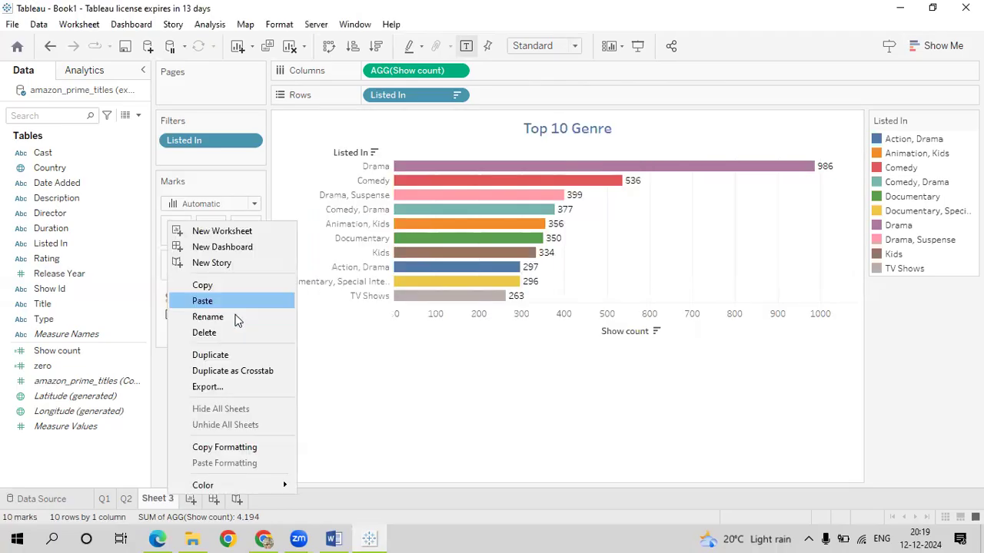
{"action": "left_click", "coordinate": [230, 317]}
{"action": "type", "text": "Q3"}
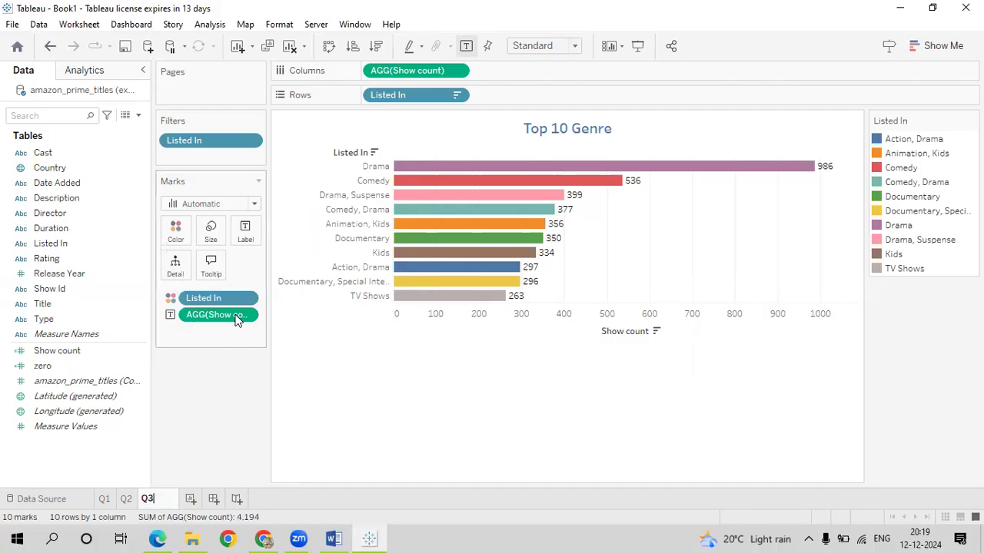
{"action": "key", "text": "Return"}
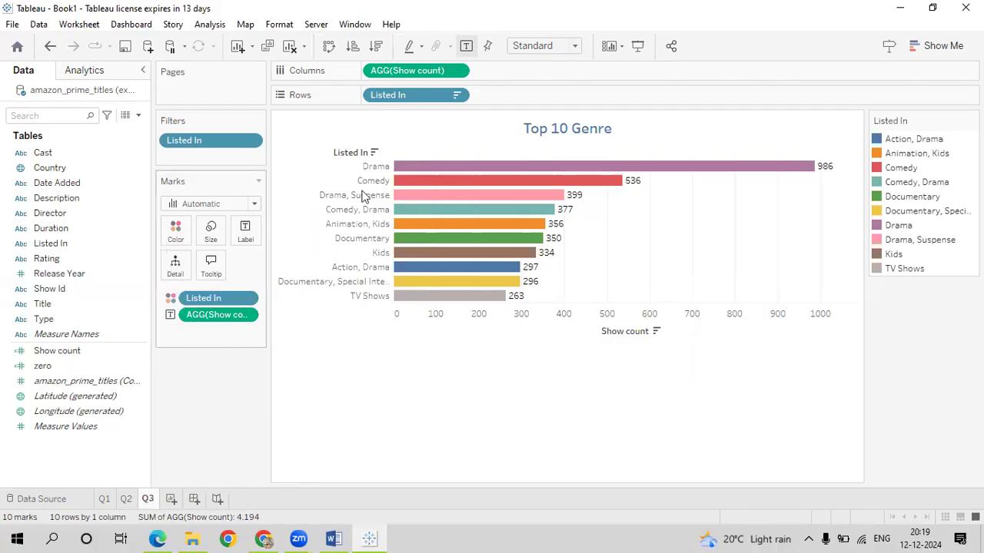
Step: Switch to the lab syllabus PDF in Edge and highlight the task for a map of total shows by country
{"action": "left_click", "coordinate": [156, 539]}
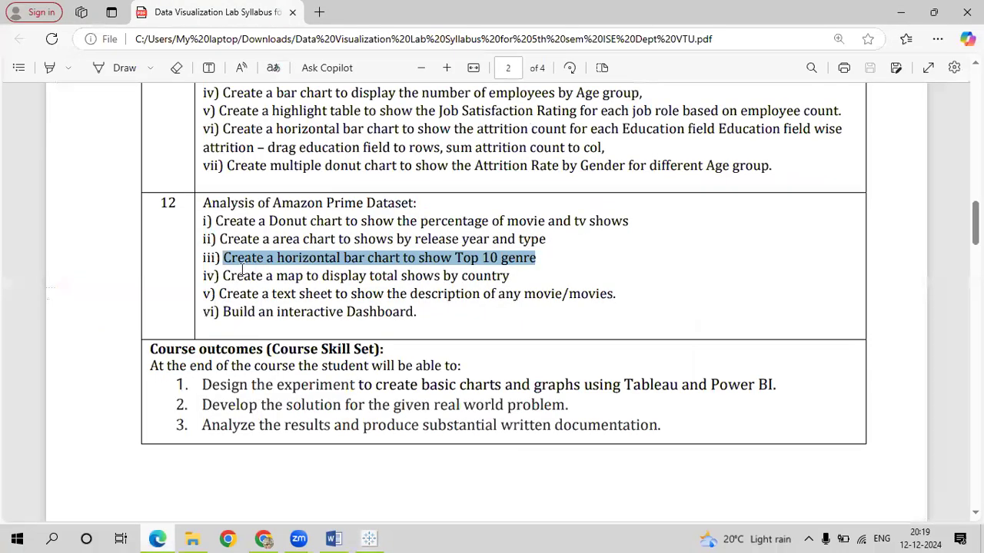
{"action": "left_click", "coordinate": [224, 276]}
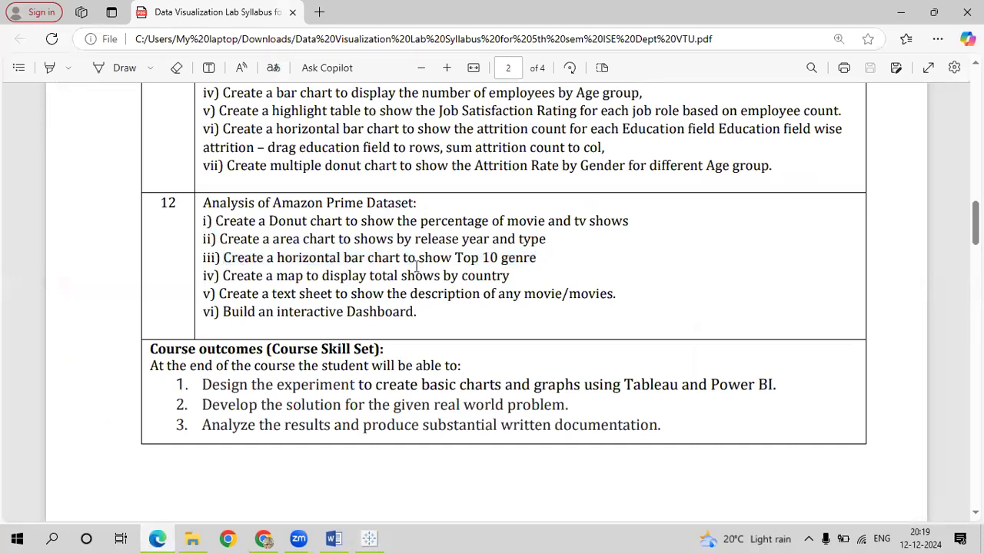
{"action": "left_click_drag", "start_coordinate": [223, 276], "coordinate": [453, 276]}
{"action": "left_click_drag", "start_coordinate": [522, 282], "coordinate": [522, 286]}
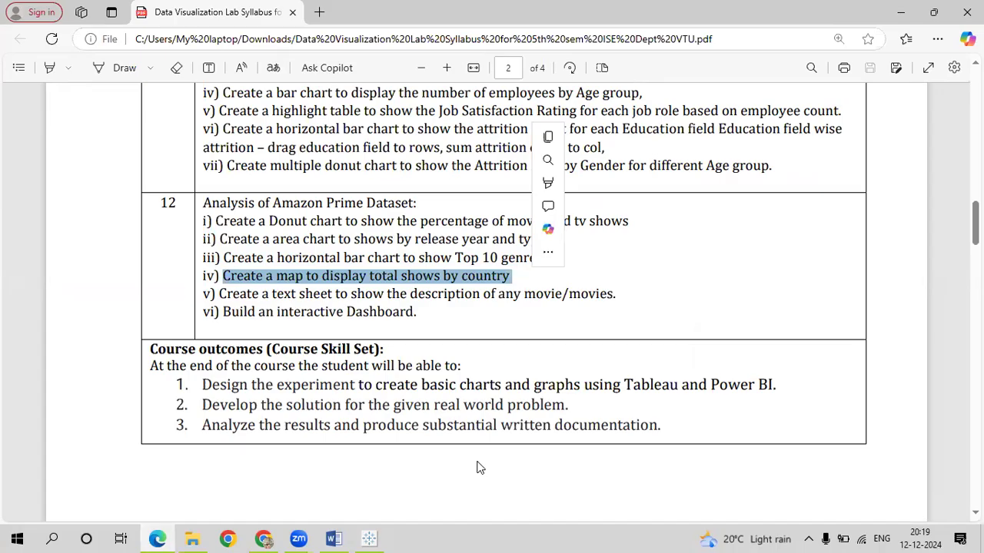
Step: Switch back to Tableau, add a new worksheet and create a filled map from Country and Show count
{"action": "left_click", "coordinate": [367, 537]}
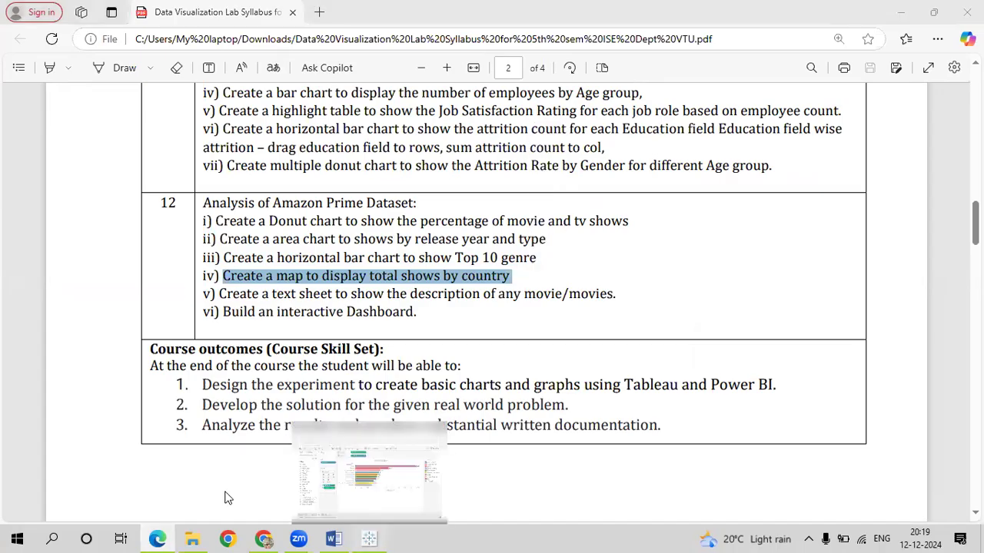
{"action": "left_click", "coordinate": [171, 499]}
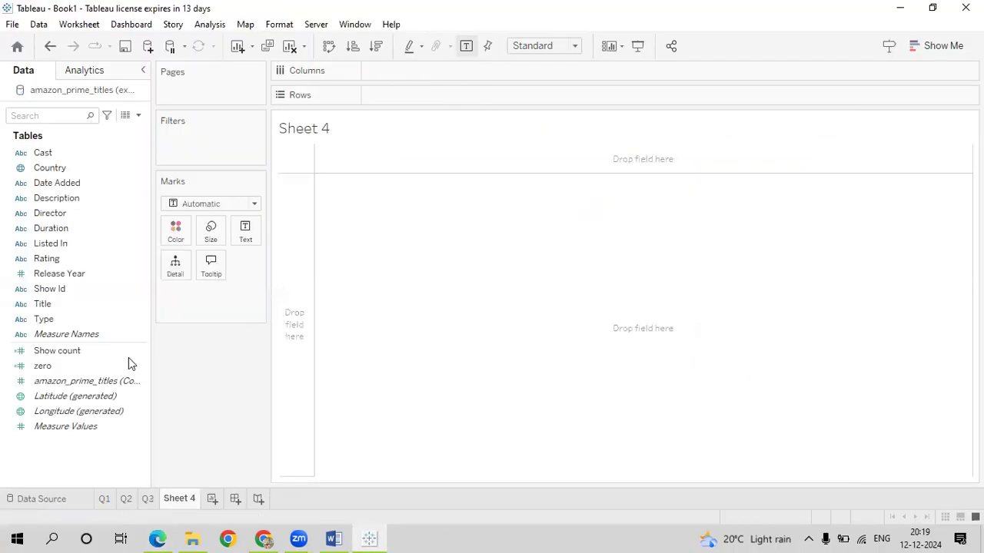
{"action": "left_click", "coordinate": [71, 163]}
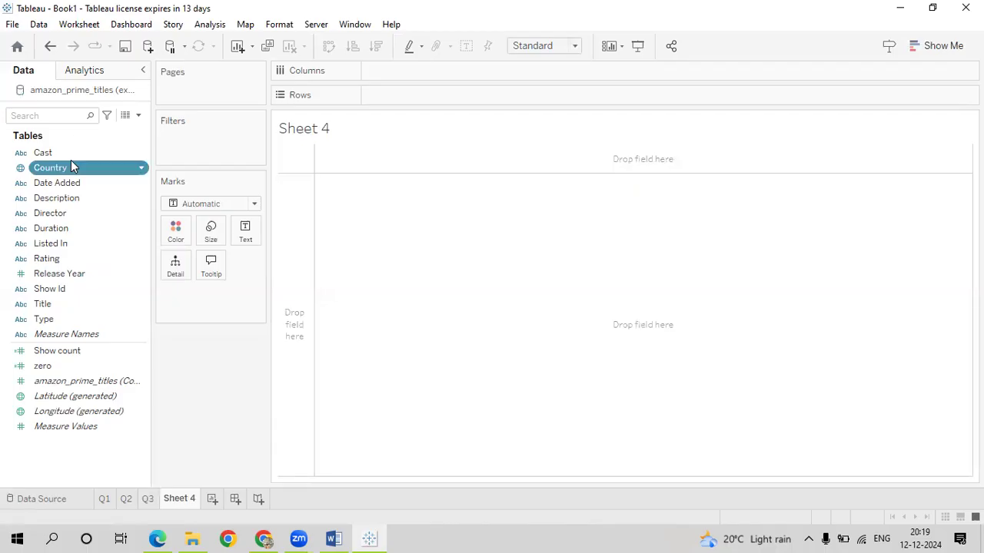
{"action": "left_click", "coordinate": [68, 339], "text": "ctrl"}
{"action": "left_click", "coordinate": [82, 355], "text": "ctrl"}
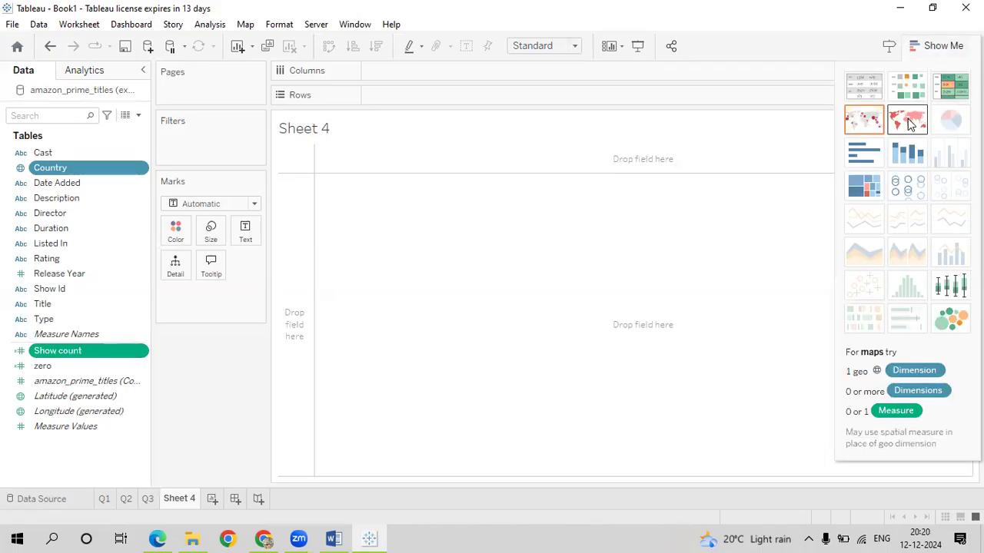
{"action": "left_click", "coordinate": [908, 123]}
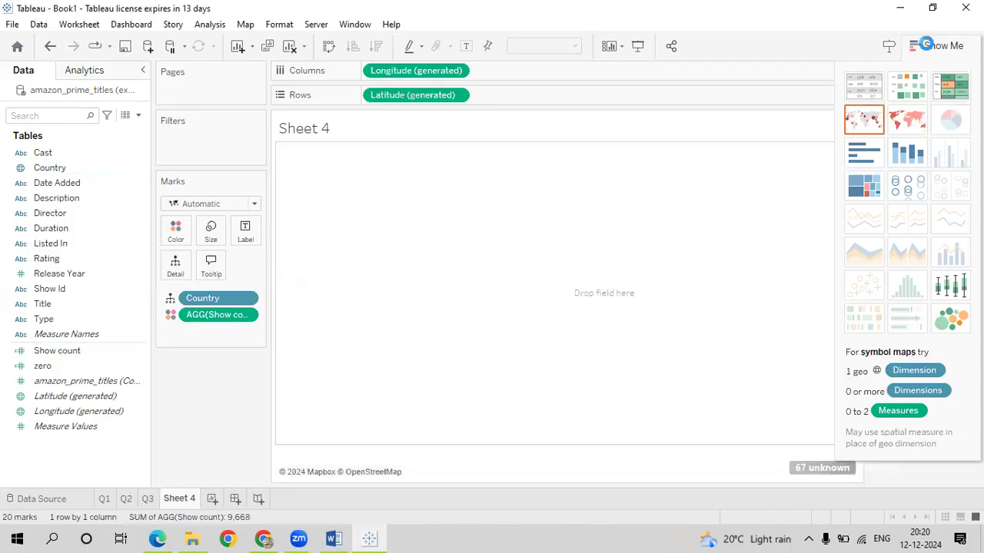
{"action": "left_click", "coordinate": [926, 44]}
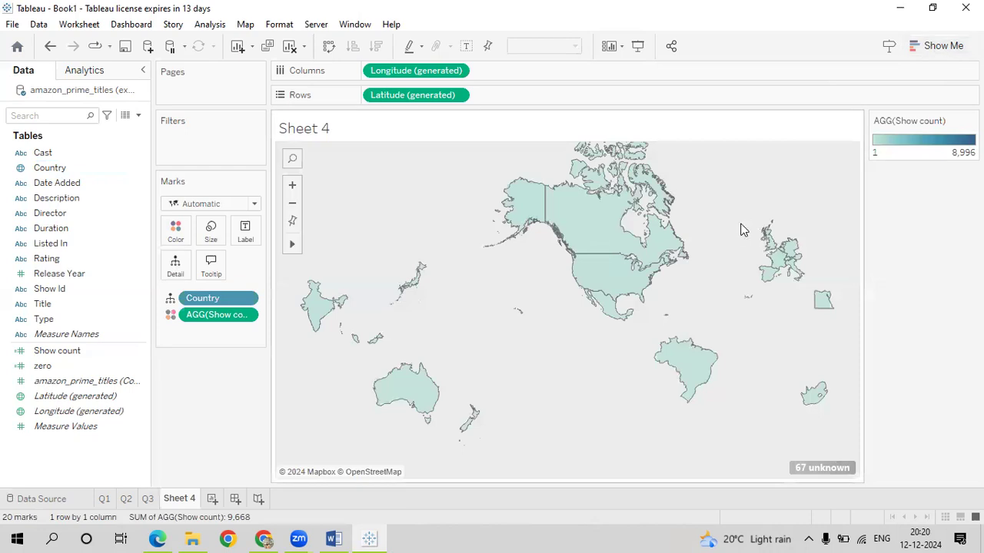
Step: Color the map by Country instead of Show count and set the mark type to Map
{"action": "left_click", "coordinate": [63, 170]}
{"action": "left_click_drag", "start_coordinate": [64, 173], "coordinate": [176, 229]}
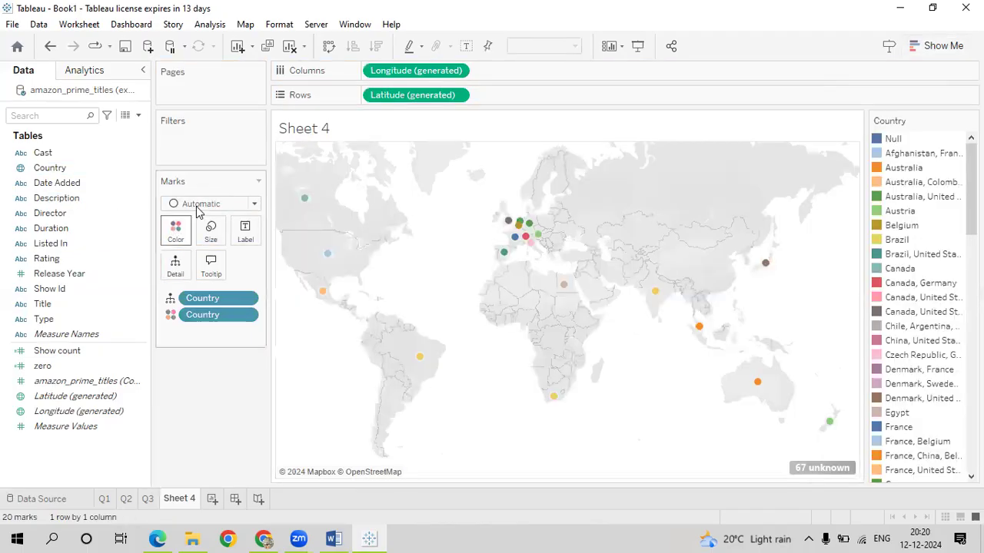
{"action": "left_click", "coordinate": [255, 205]}
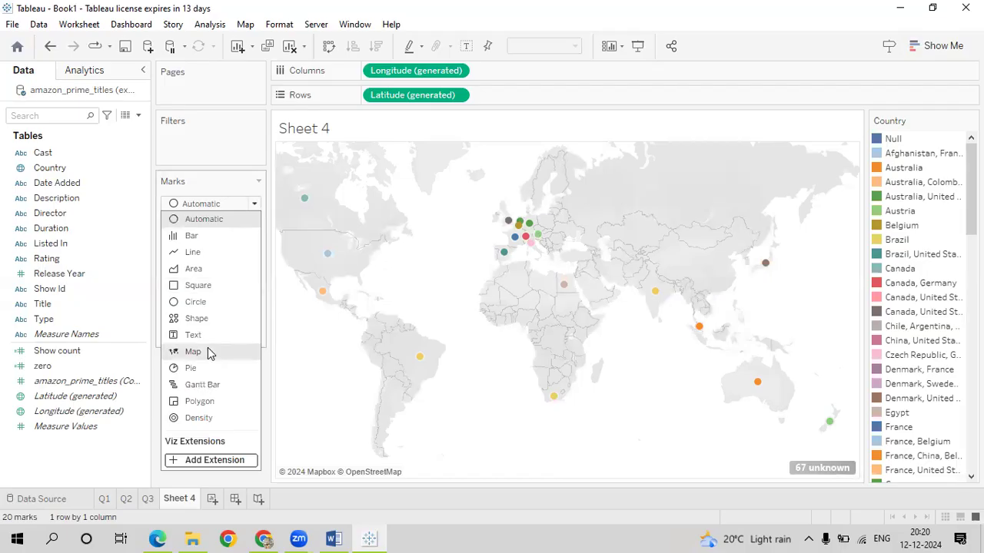
{"action": "left_click", "coordinate": [193, 351]}
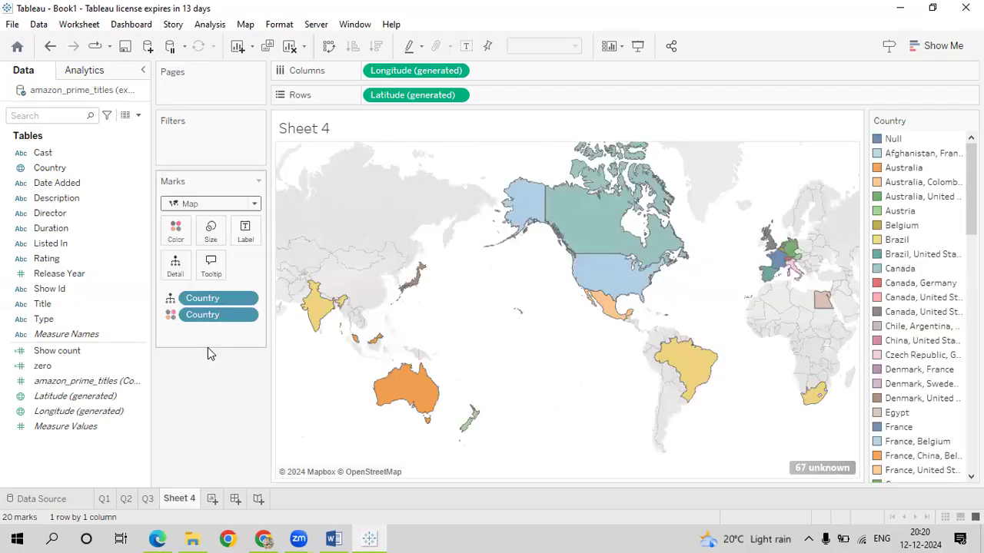
{"action": "left_click", "coordinate": [38, 353]}
{"action": "left_click_drag", "start_coordinate": [38, 355], "coordinate": [228, 241]}
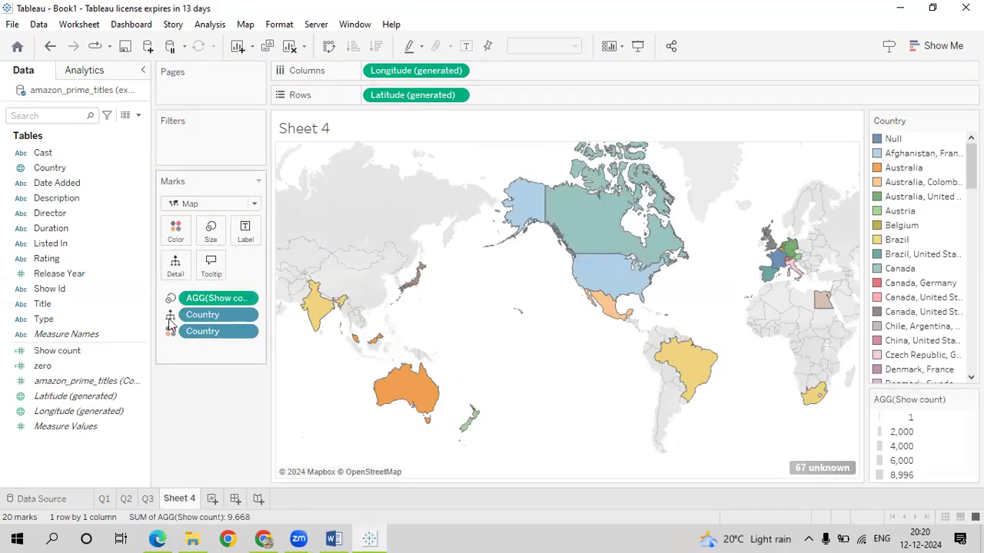
{"action": "left_click_drag", "start_coordinate": [68, 356], "coordinate": [246, 304]}
{"action": "left_click", "coordinate": [246, 298]}
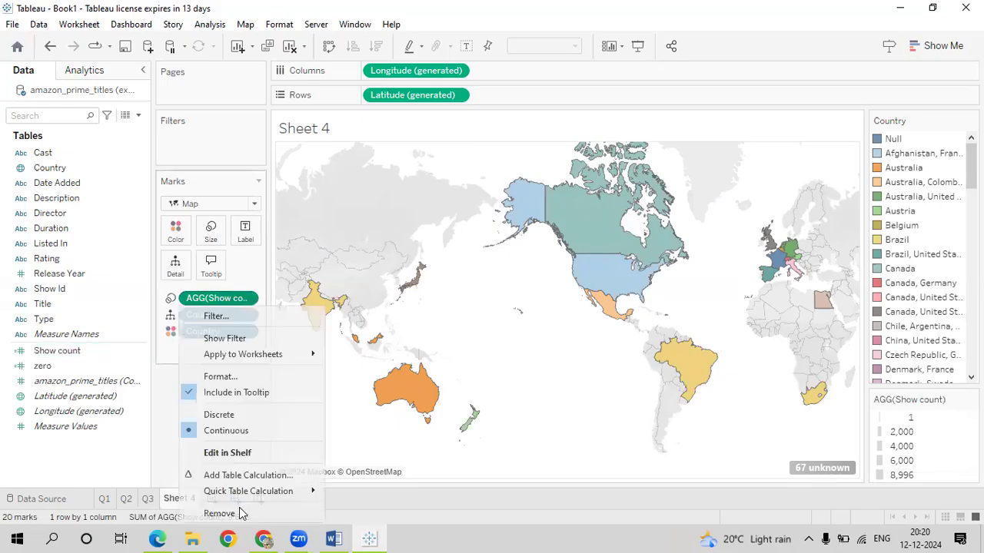
{"action": "key", "text": "Return"}
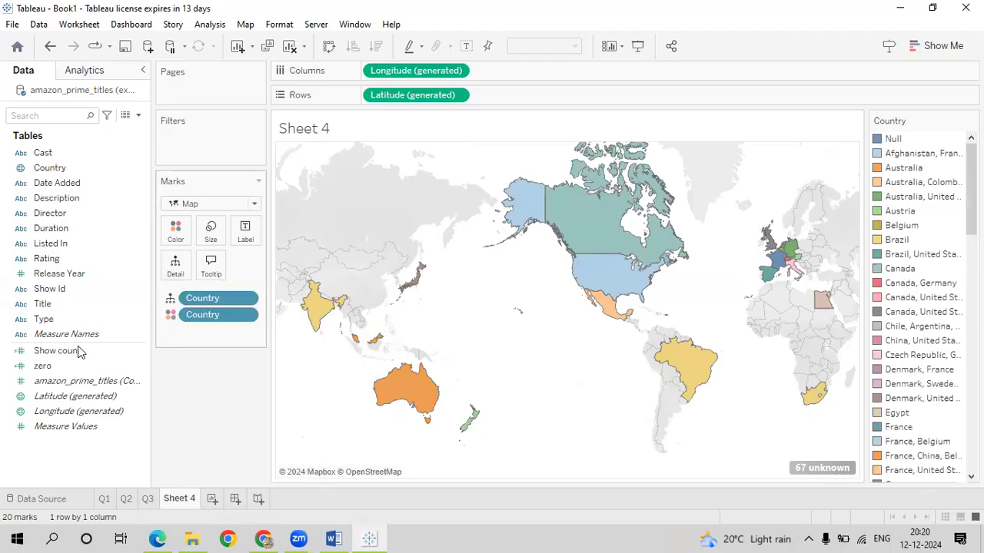
Step: Label the countries on the map with Show count and the Country name
{"action": "left_click", "coordinate": [80, 350]}
{"action": "left_click_drag", "start_coordinate": [250, 236], "coordinate": [252, 237]}
{"action": "left_click", "coordinate": [54, 288]}
{"action": "left_click", "coordinate": [57, 182]}
{"action": "left_click_drag", "start_coordinate": [58, 167], "coordinate": [245, 224]}
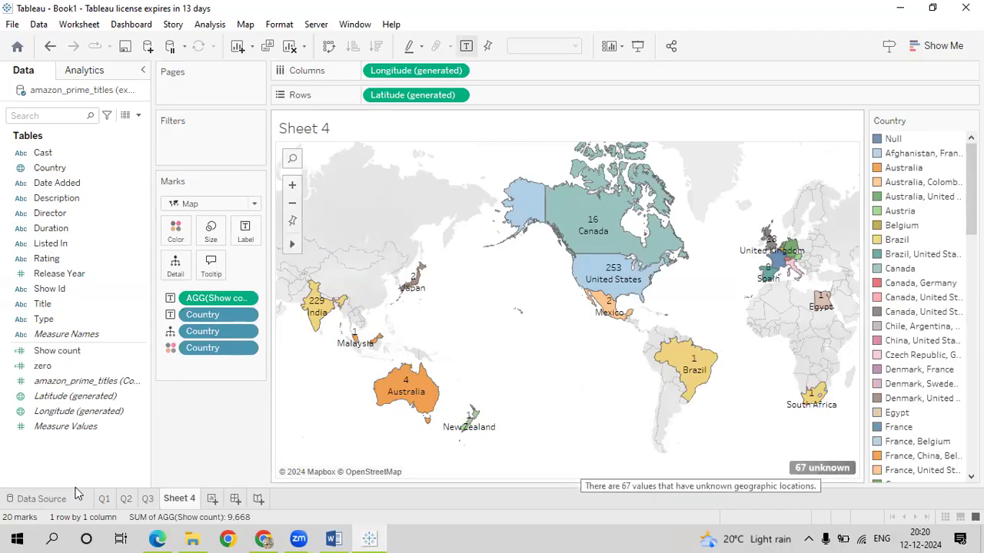
Step: Examine the Country values in the amazon_prime_titles data source preview, and return to the Sheet 4 map
{"action": "left_click", "coordinate": [42, 499]}
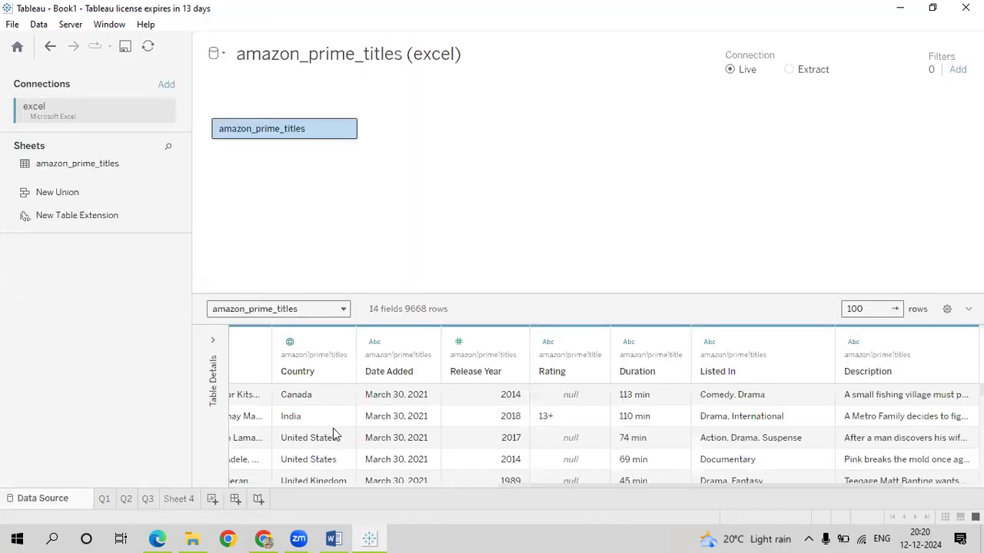
{"action": "scroll", "coordinate": [333, 428], "scroll_direction": "left", "scroll_amount": 5}
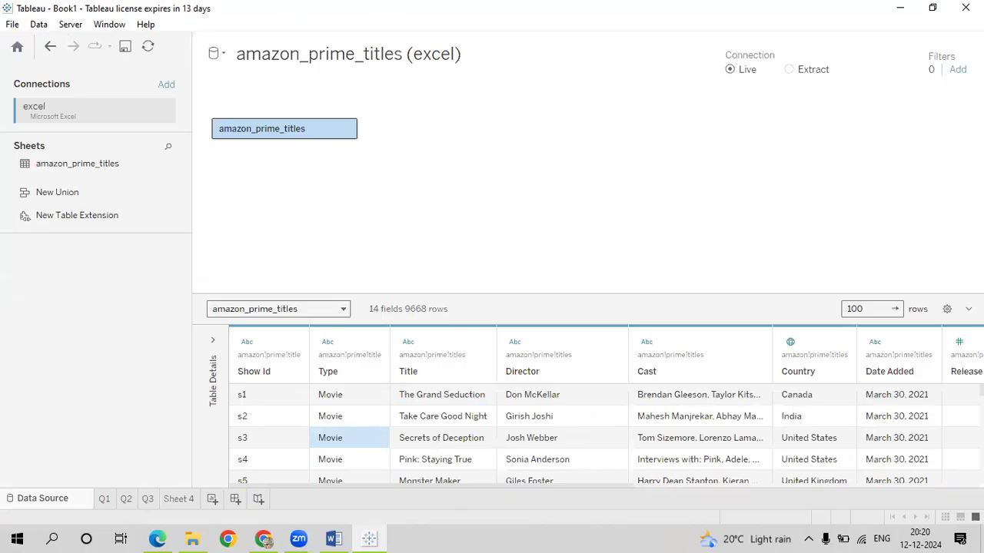
{"action": "scroll", "coordinate": [330, 438], "scroll_direction": "down", "scroll_amount": 2}
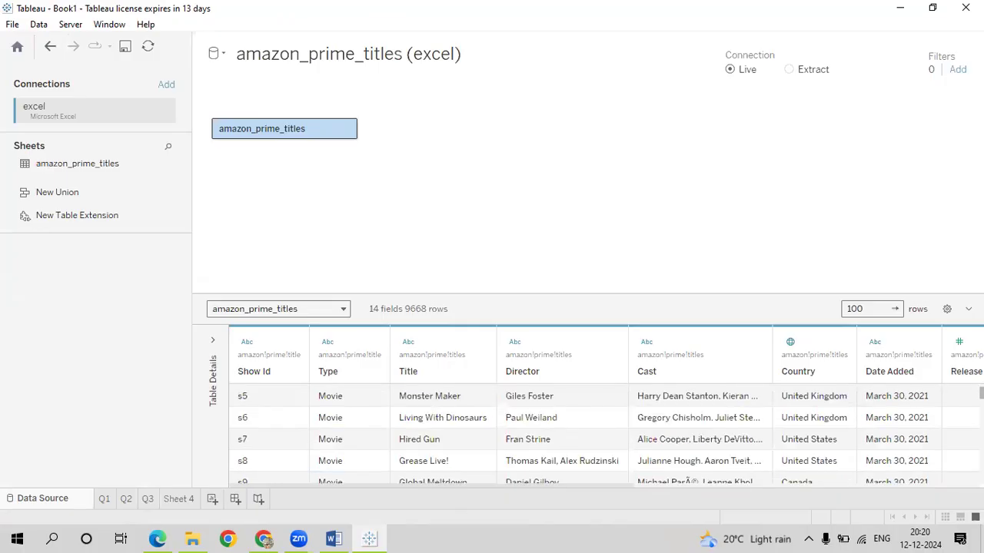
{"action": "scroll", "coordinate": [330, 437], "scroll_direction": "down", "scroll_amount": 3}
{"action": "scroll", "coordinate": [584, 434], "scroll_direction": "down", "scroll_amount": 3}
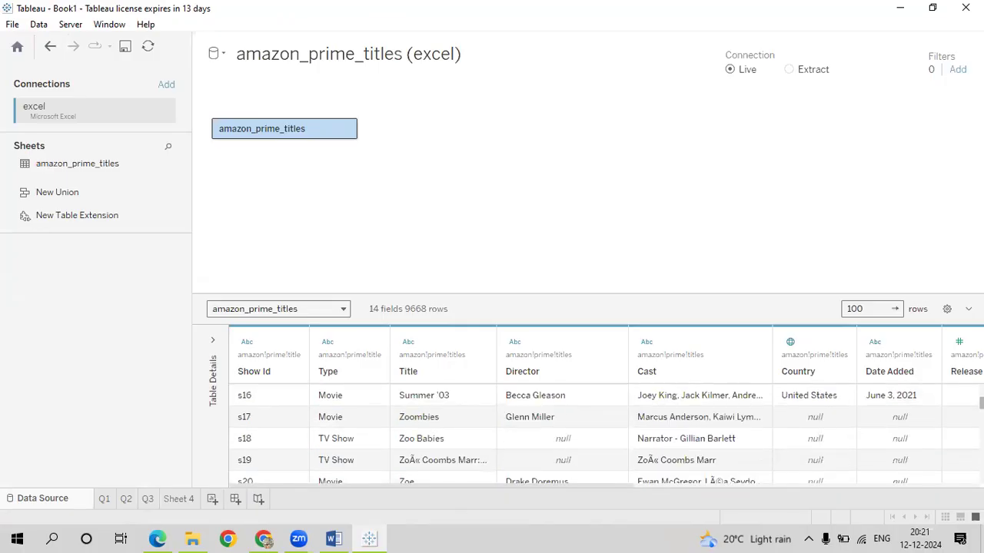
{"action": "scroll", "coordinate": [584, 434], "scroll_direction": "down", "scroll_amount": 4}
{"action": "scroll", "coordinate": [584, 434], "scroll_direction": "down", "scroll_amount": 1}
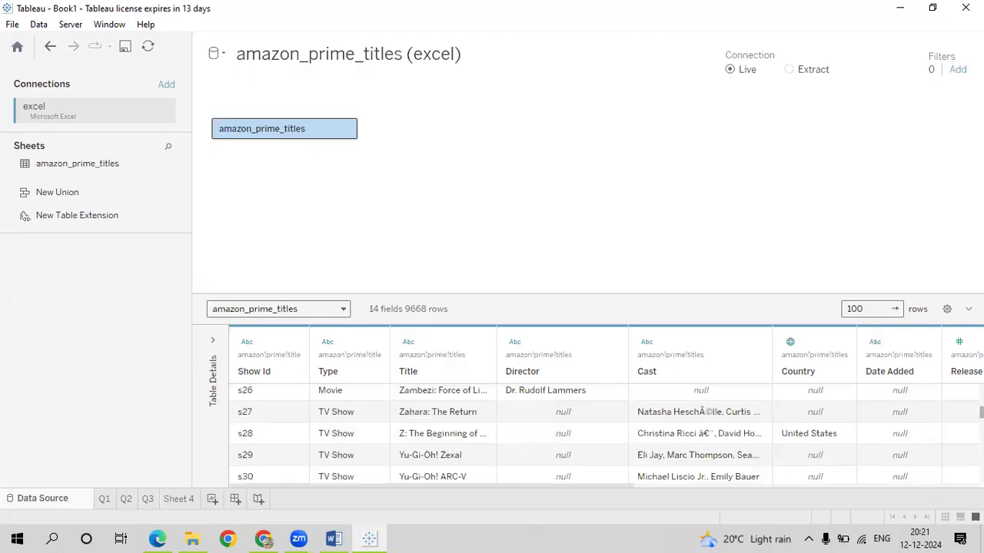
{"action": "scroll", "coordinate": [584, 434], "scroll_direction": "up", "scroll_amount": 2}
{"action": "scroll", "coordinate": [350, 437], "scroll_direction": "up", "scroll_amount": 10}
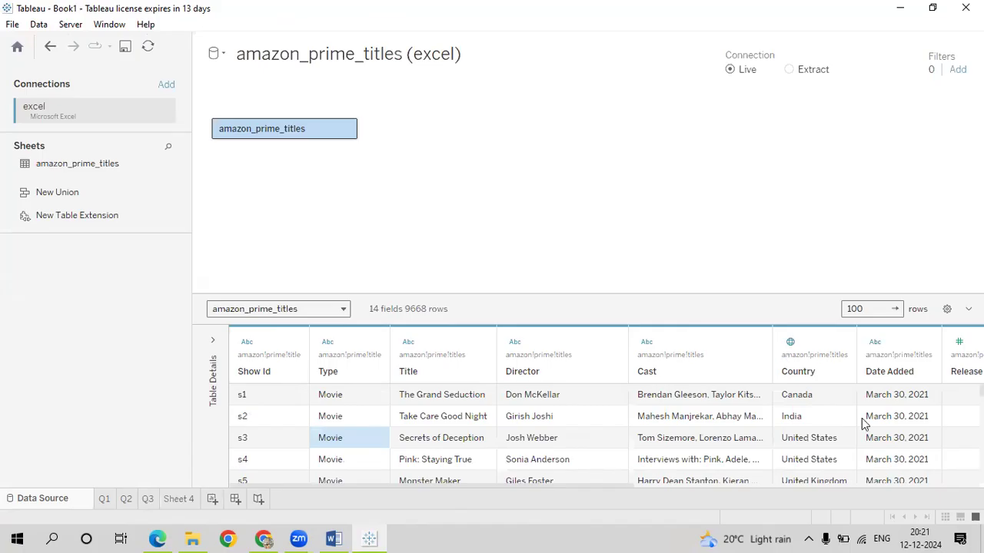
{"action": "left_click", "coordinate": [185, 500]}
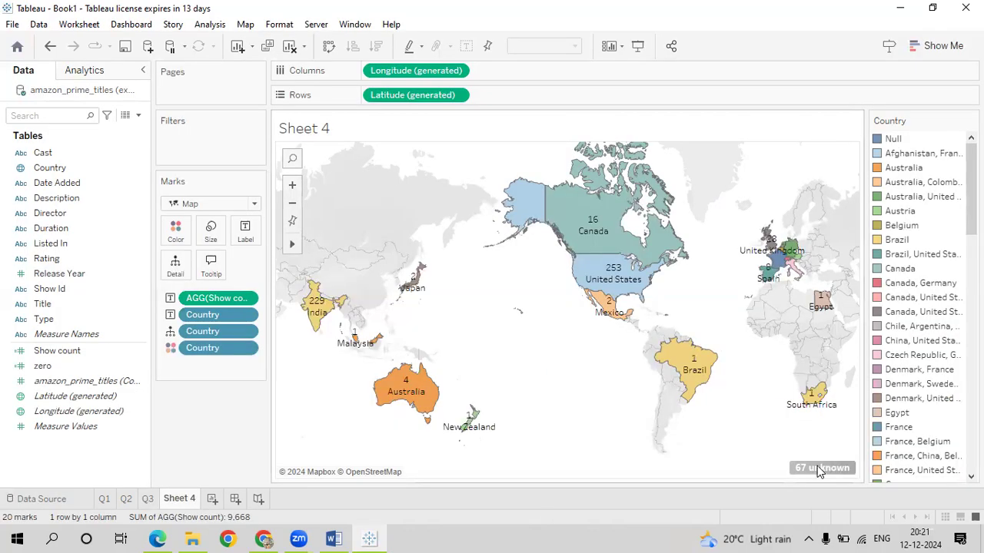
Step: Change the sheet title to "Country Wise Show Count", formatted as centered, bold, purple text
{"action": "double_click", "coordinate": [321, 132]}
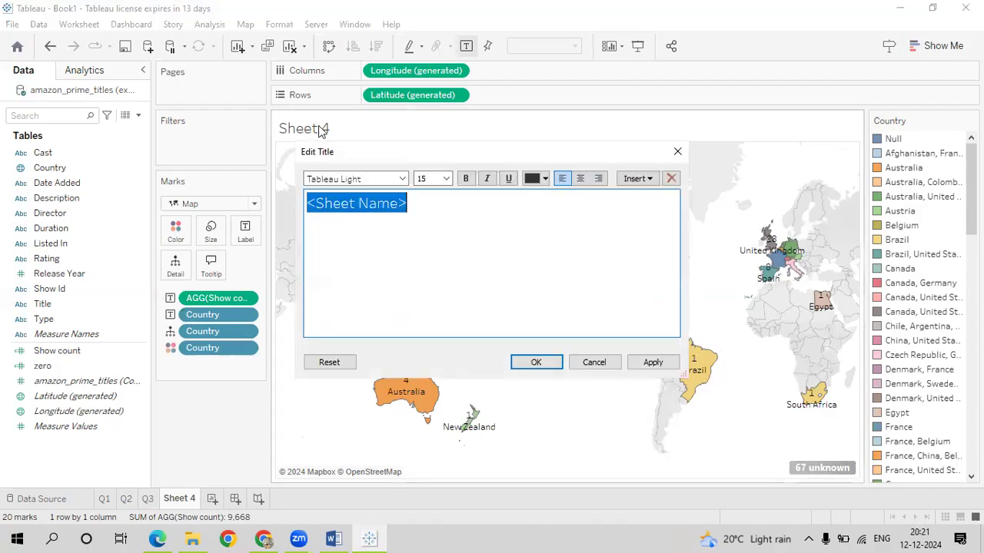
{"action": "type", "text": "Country Wise "}
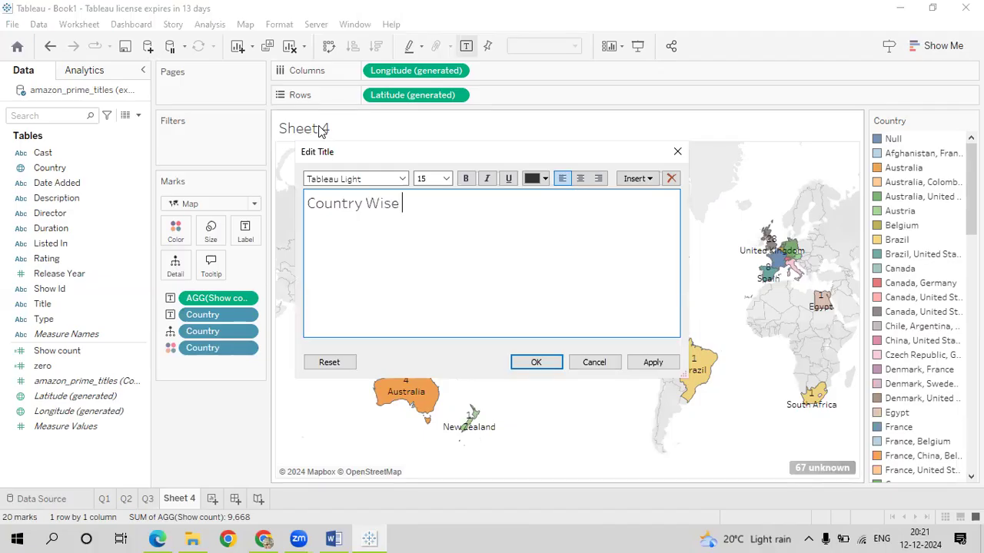
{"action": "type", "text": "Show Count"}
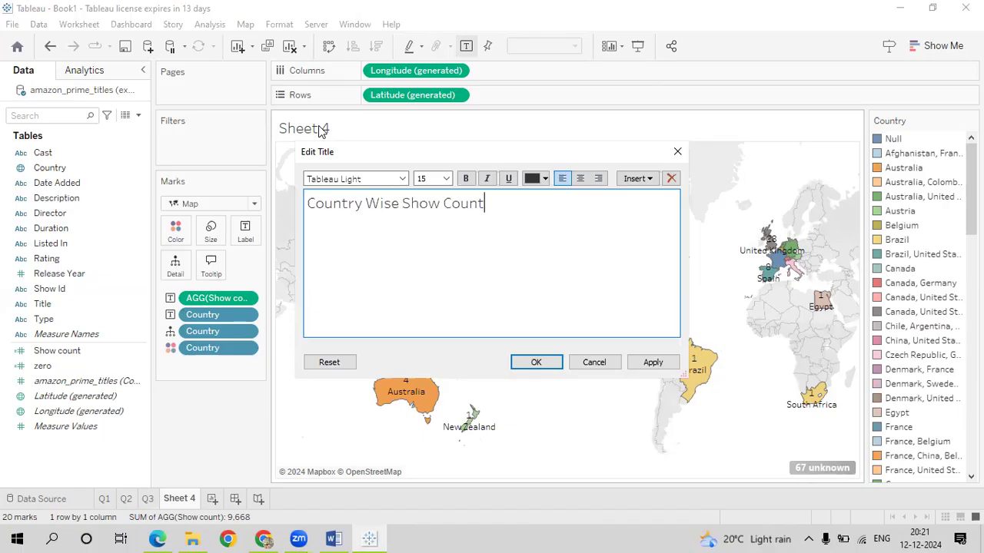
{"action": "key", "text": "ctrl+a"}
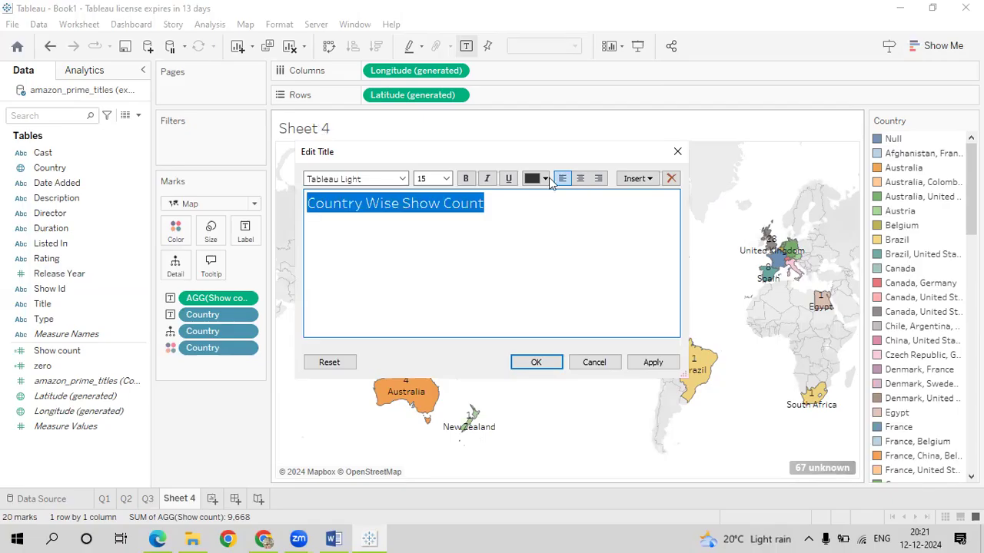
{"action": "key", "text": "ctrl+e"}
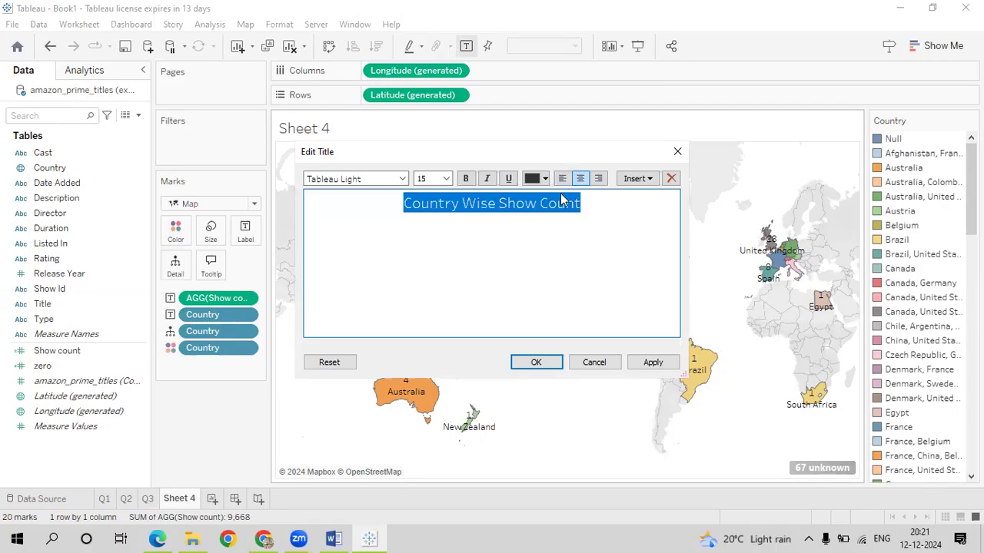
{"action": "left_click", "coordinate": [545, 179]}
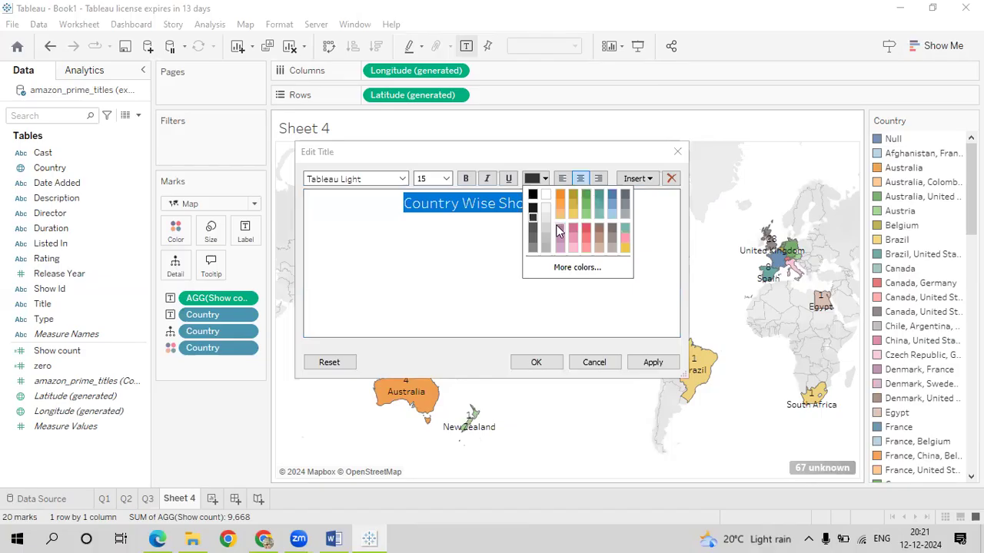
{"action": "left_click", "coordinate": [652, 359]}
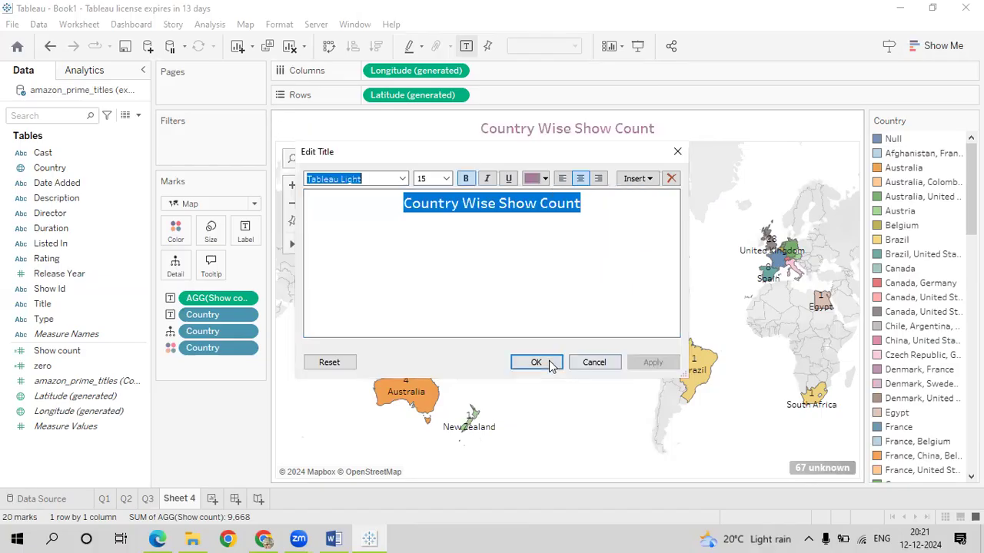
{"action": "left_click", "coordinate": [536, 362]}
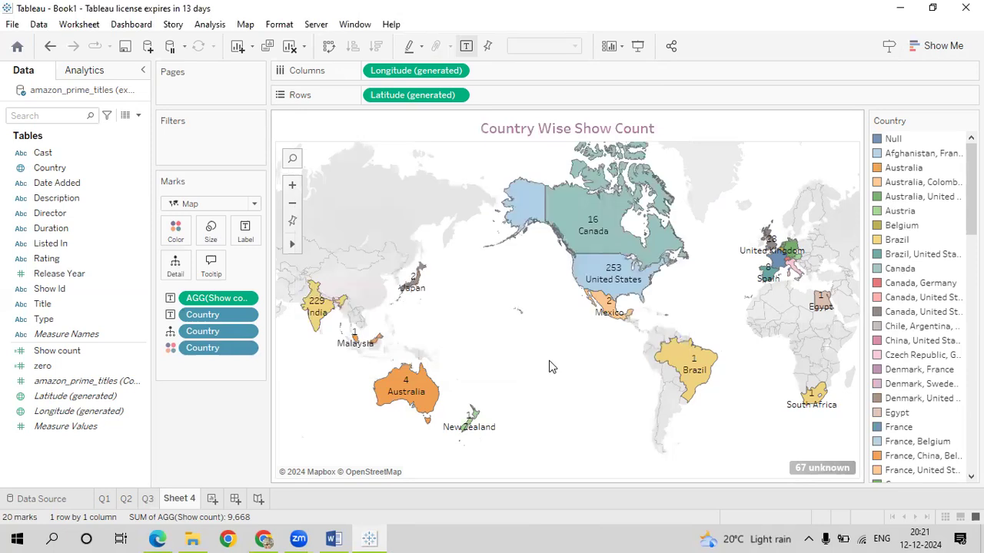
Step: Rename the Sheet 4 worksheet as Q4
{"action": "right_click", "coordinate": [170, 497]}
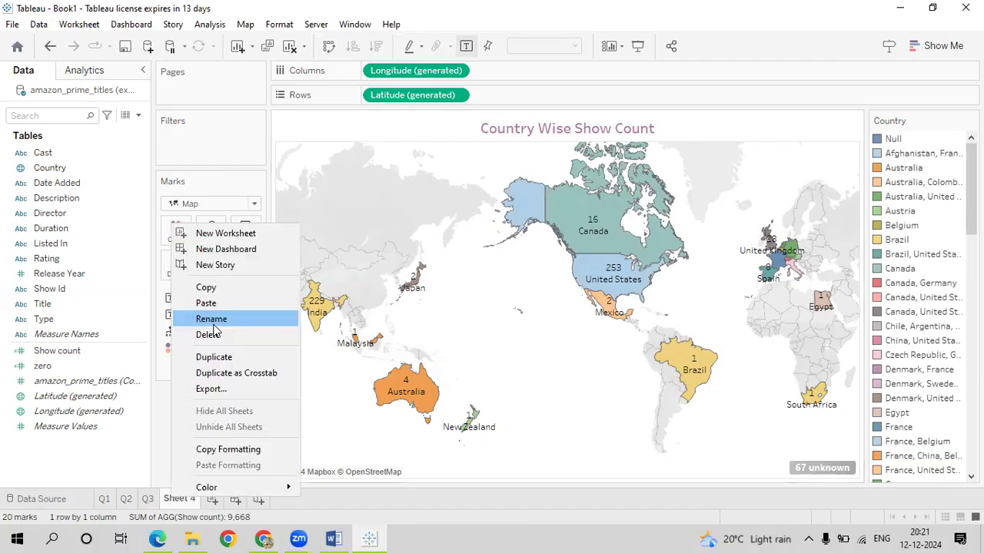
{"action": "left_click", "coordinate": [214, 329]}
{"action": "type", "text": "Q4"}
{"action": "key", "text": "Return"}
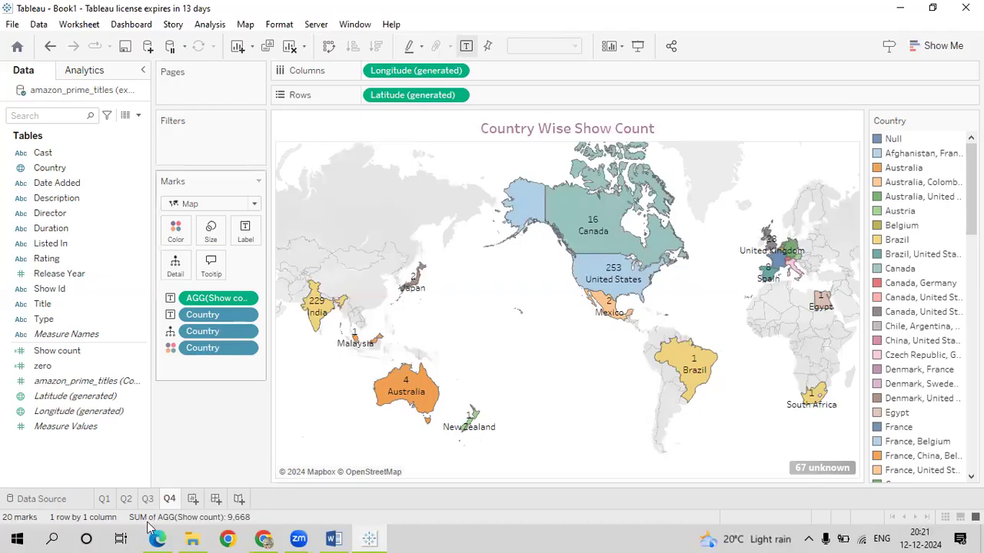
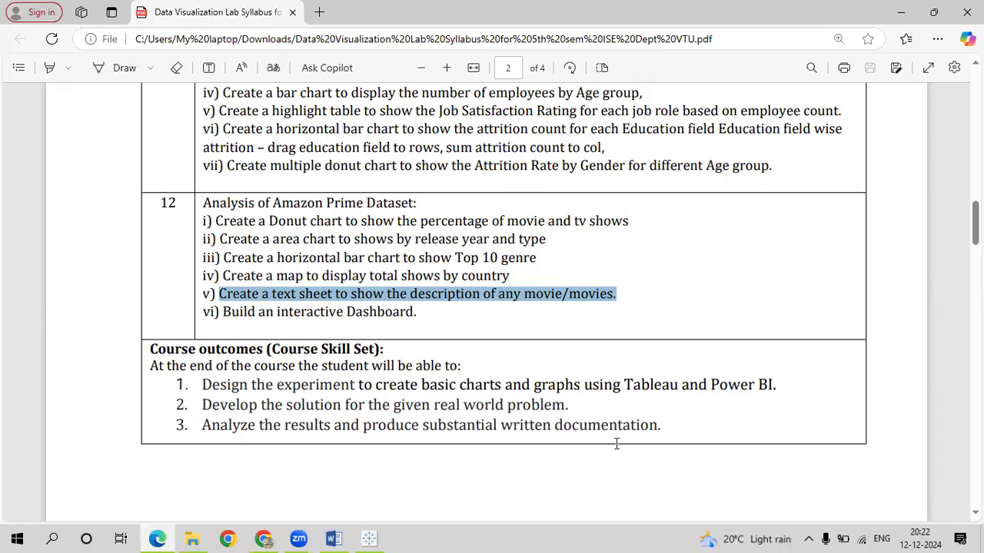
Step: Switch back to Tableau, add a new worksheet and filter it by Type to keep only Movie
{"action": "key", "text": "alt+Tab"}
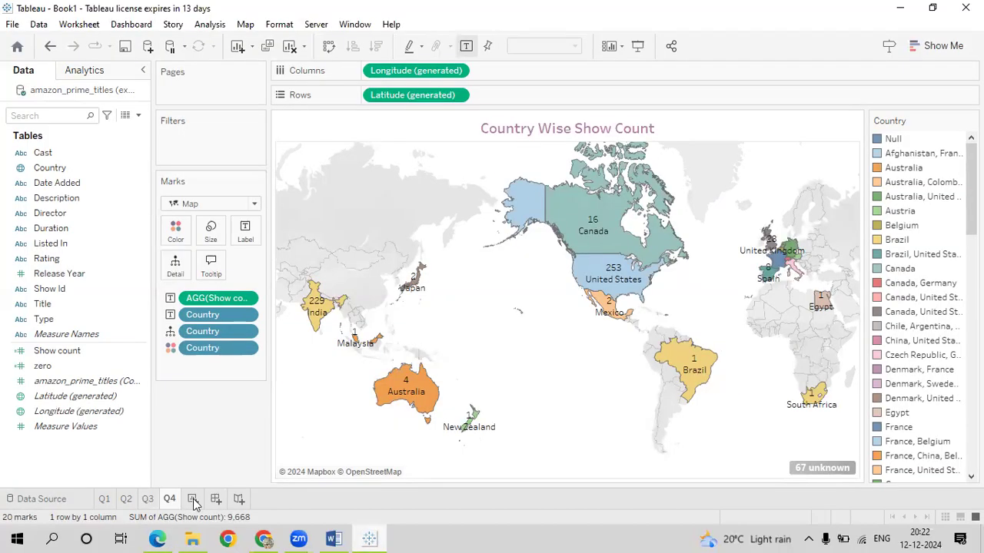
{"action": "left_click", "coordinate": [192, 498]}
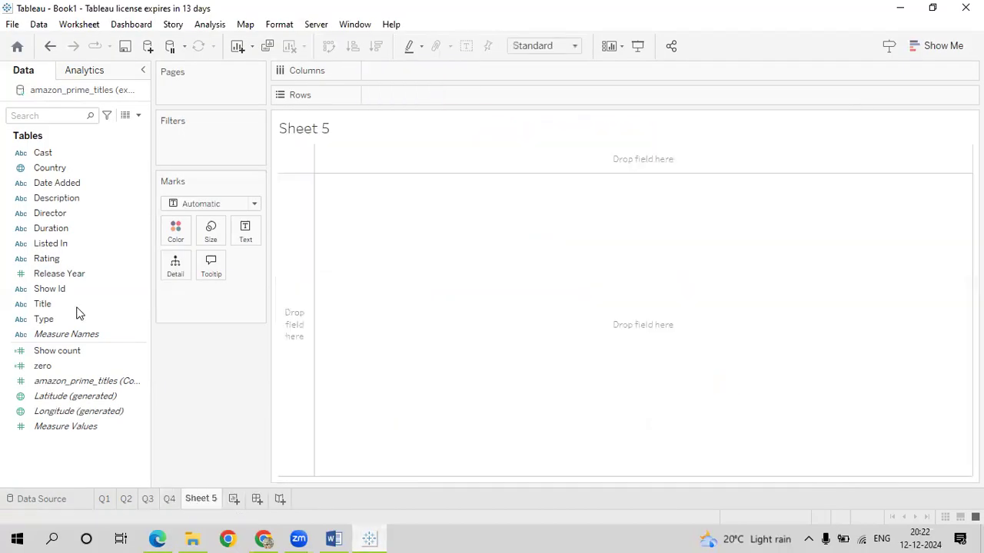
{"action": "left_click", "coordinate": [75, 310]}
{"action": "left_click_drag", "start_coordinate": [75, 319], "coordinate": [189, 129]}
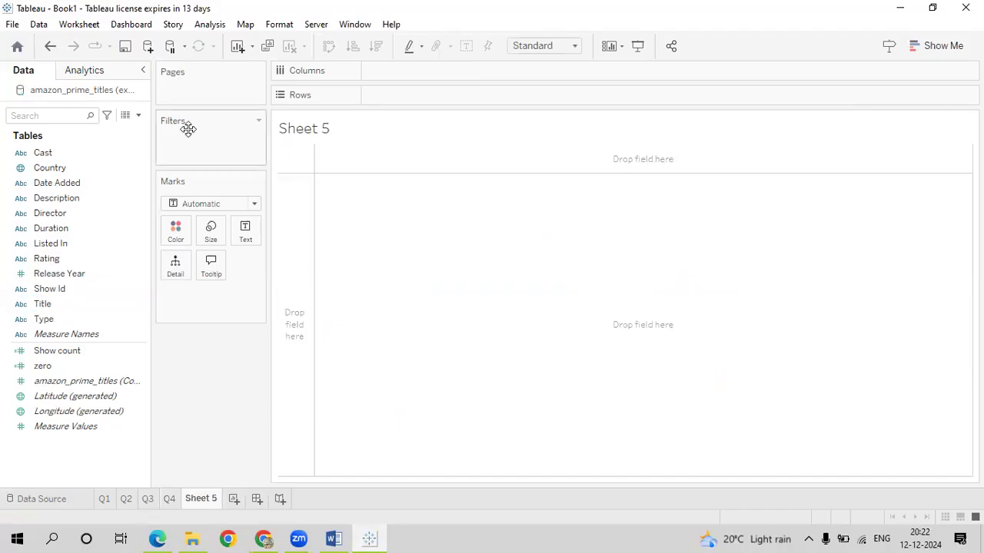
{"action": "mouse_move", "coordinate": [188, 129]}
{"action": "left_mouse_down"}
{"action": "mouse_move", "coordinate": [59, 321]}
{"action": "mouse_move", "coordinate": [248, 104]}
{"action": "mouse_move", "coordinate": [195, 128]}
{"action": "left_mouse_up"}
{"action": "left_click", "coordinate": [52, 322]}
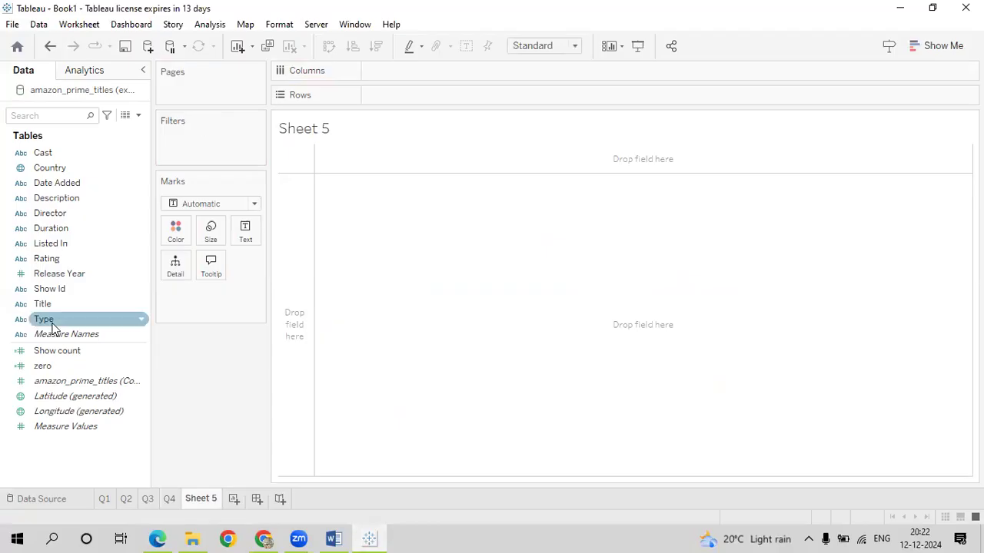
{"action": "left_click_drag", "start_coordinate": [52, 326], "coordinate": [176, 153]}
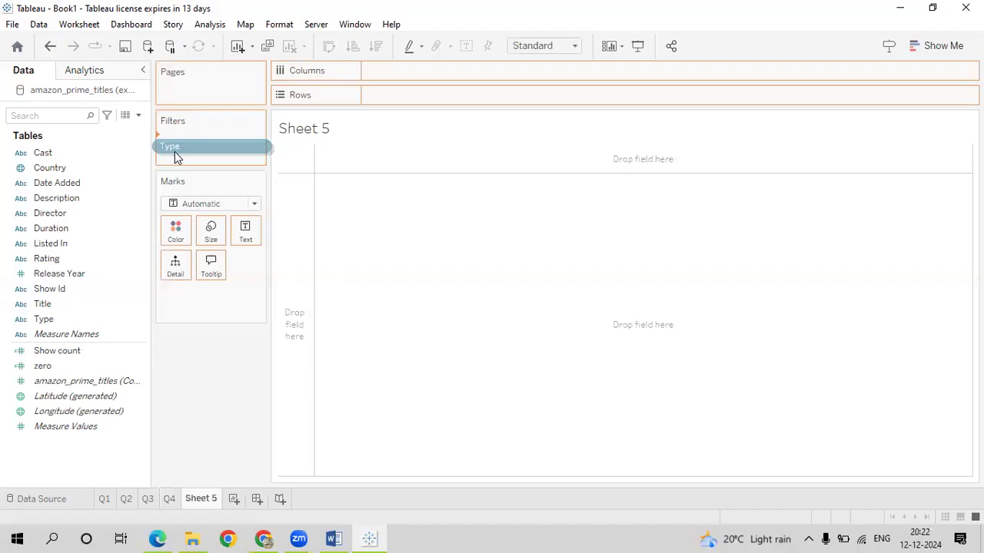
{"action": "left_click", "coordinate": [356, 162]}
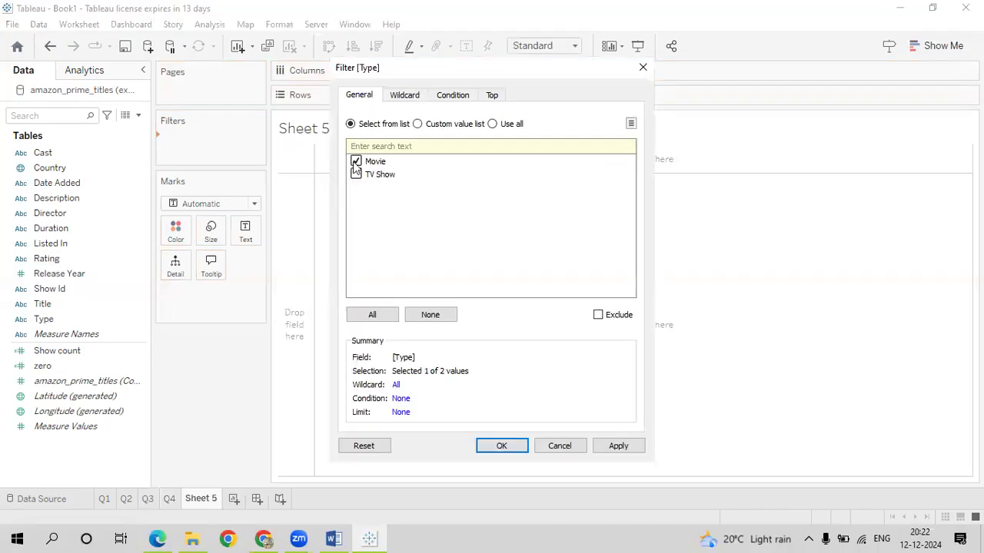
{"action": "left_click", "coordinate": [607, 449]}
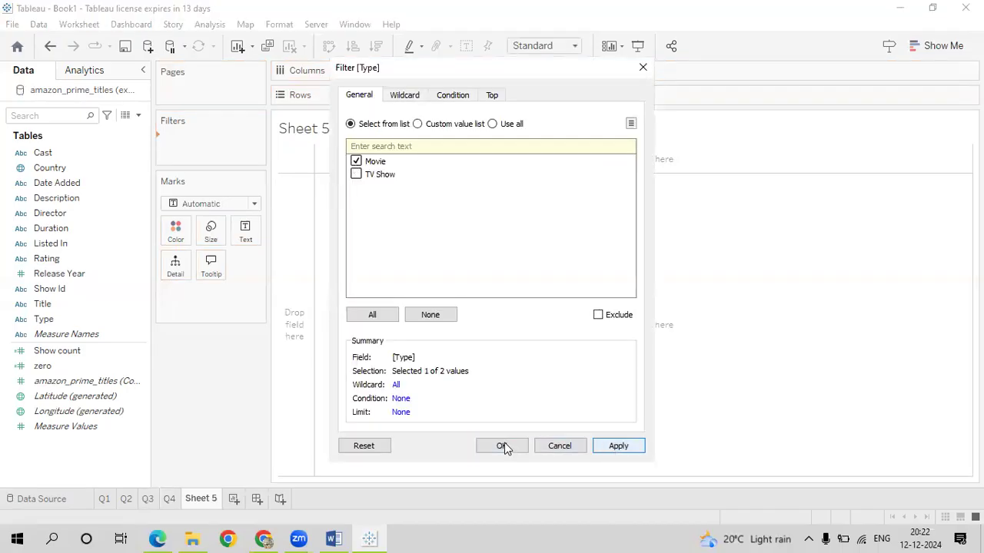
{"action": "left_click", "coordinate": [503, 447]}
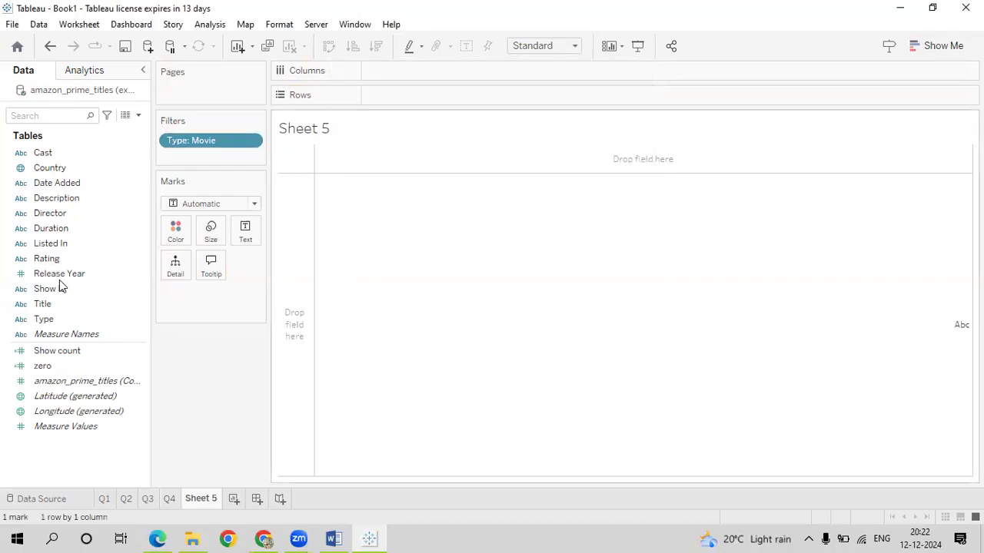
Step: Create a text table that lists the Description field
{"action": "left_click", "coordinate": [52, 319]}
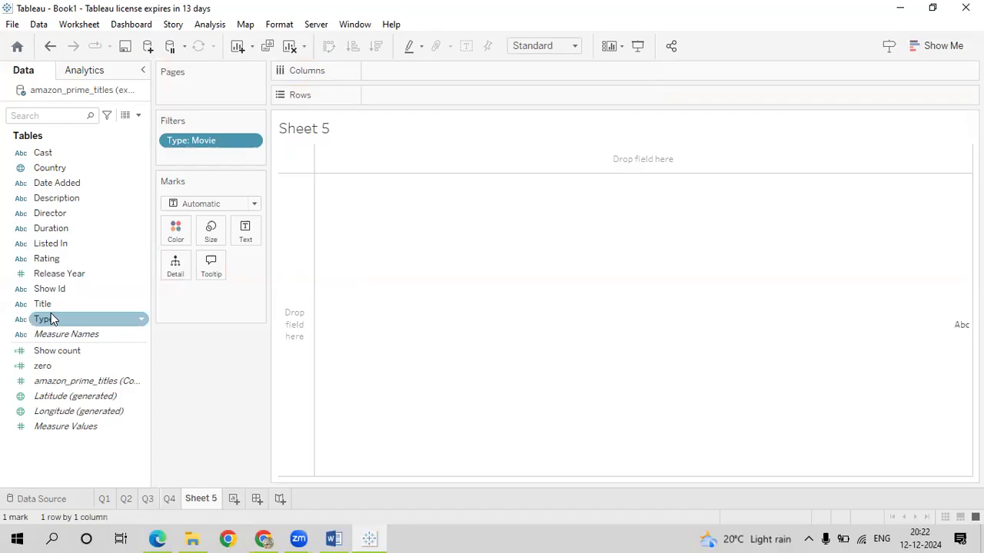
{"action": "left_click", "coordinate": [56, 184]}
{"action": "left_click_drag", "start_coordinate": [56, 199], "coordinate": [933, 49]}
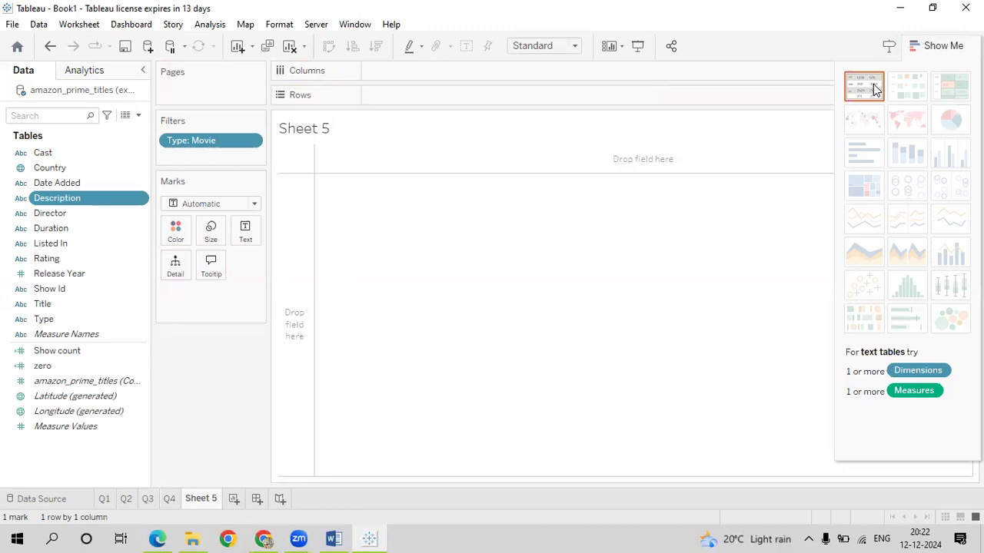
{"action": "left_click", "coordinate": [873, 90]}
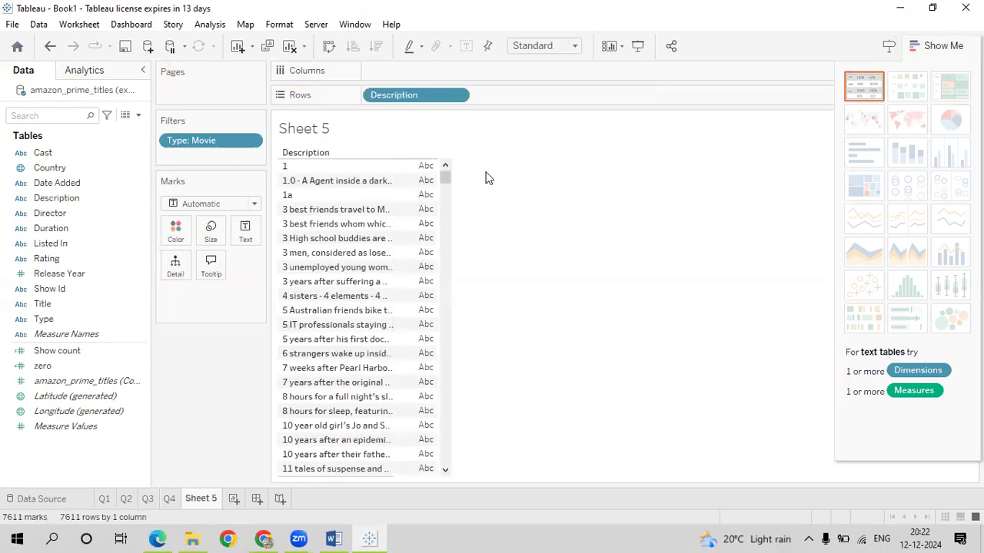
Step: Widen the Abc column and the Description column of the text table
{"action": "left_click", "coordinate": [442, 168]}
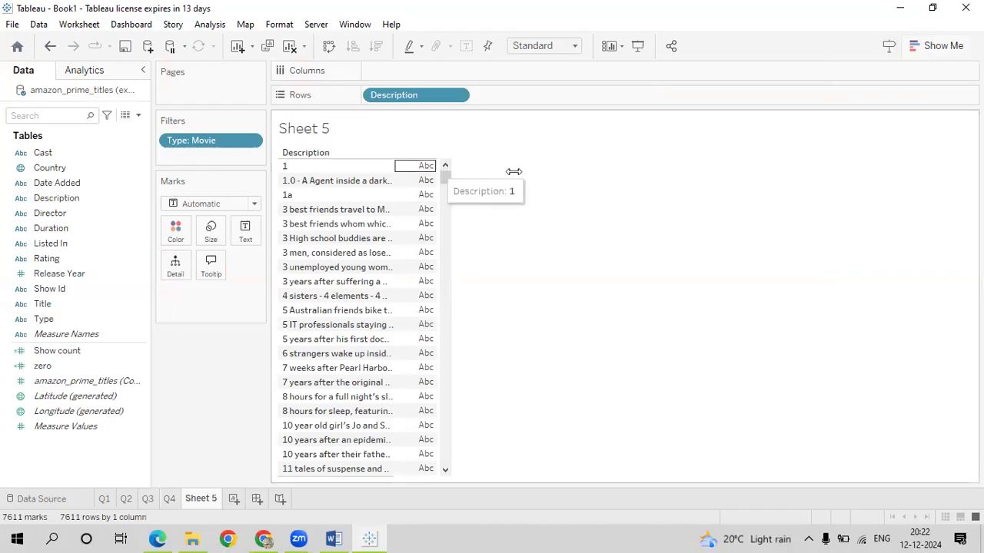
{"action": "left_click_drag", "start_coordinate": [499, 156], "coordinate": [500, 157]}
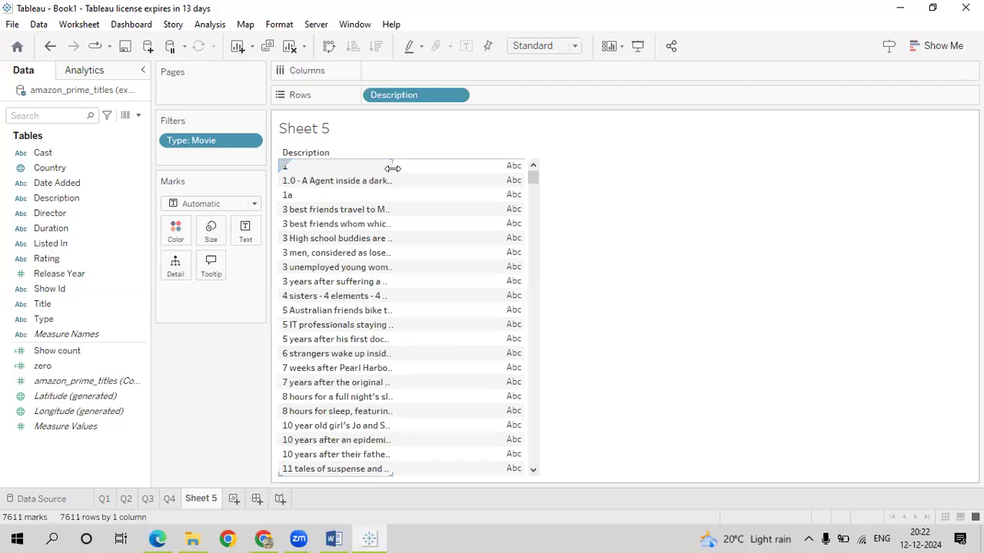
{"action": "left_click_drag", "start_coordinate": [393, 169], "coordinate": [503, 176]}
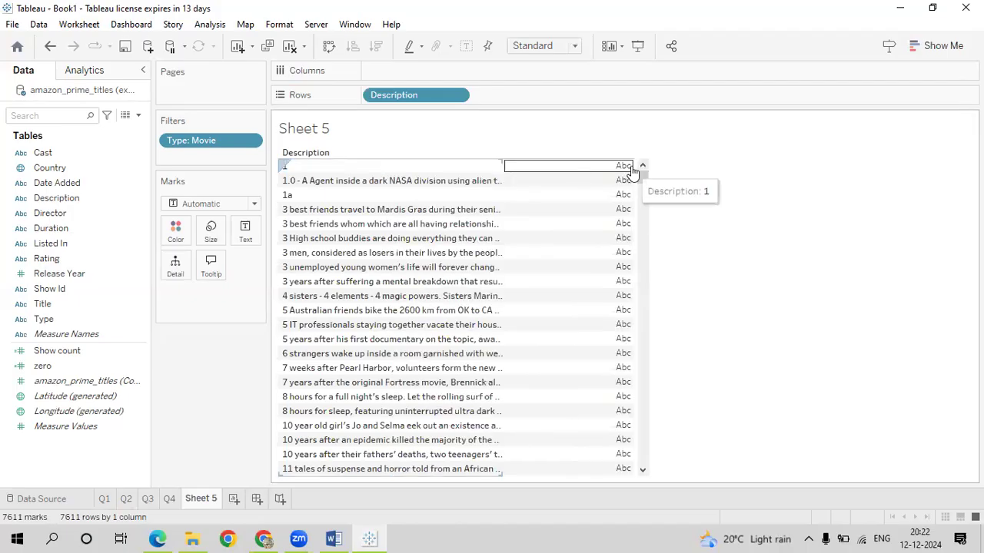
Step: Filter the sheet by Title, clearing all values and keeping only 2 Below 0 and 2 Days In New York
{"action": "left_click", "coordinate": [88, 276]}
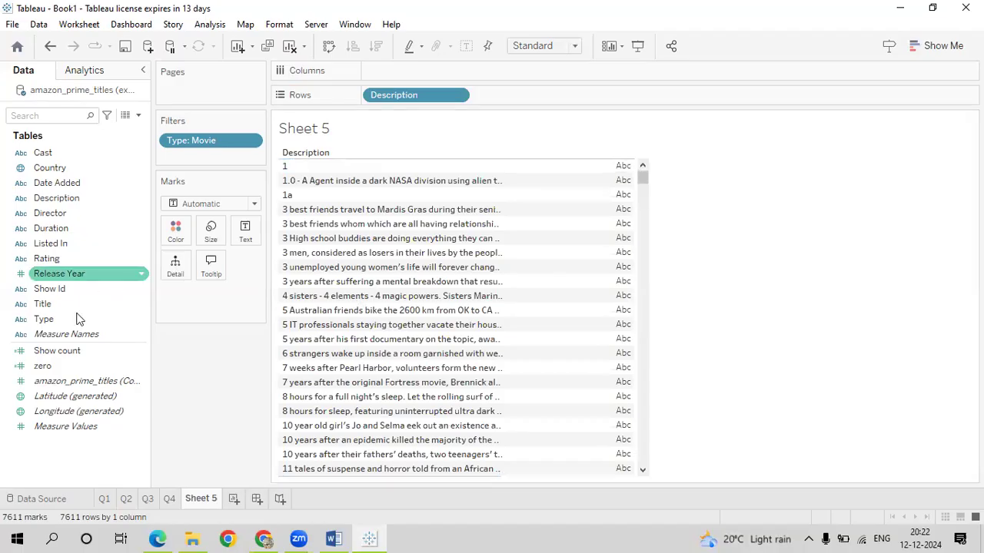
{"action": "left_click", "coordinate": [69, 321]}
{"action": "left_click", "coordinate": [68, 310]}
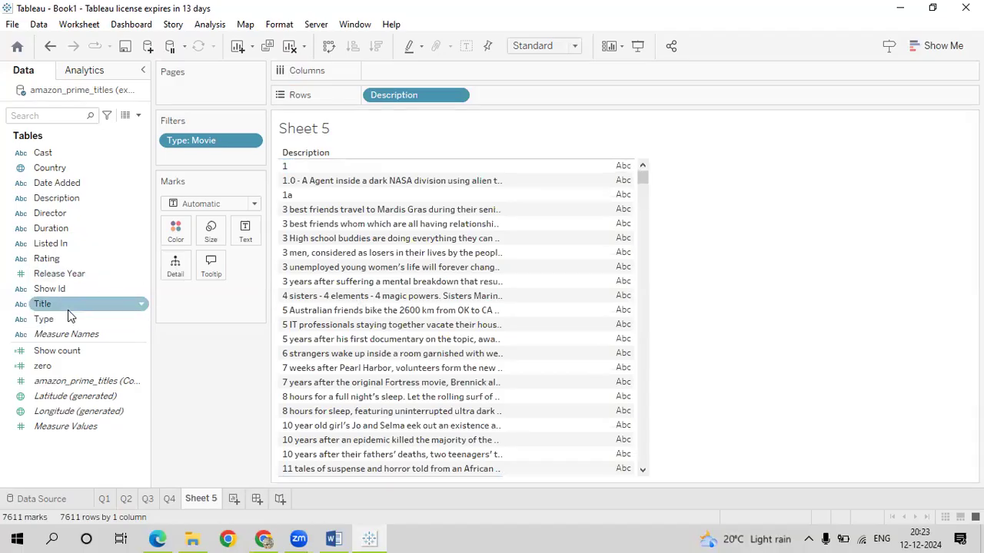
{"action": "left_click_drag", "start_coordinate": [66, 305], "coordinate": [193, 157]}
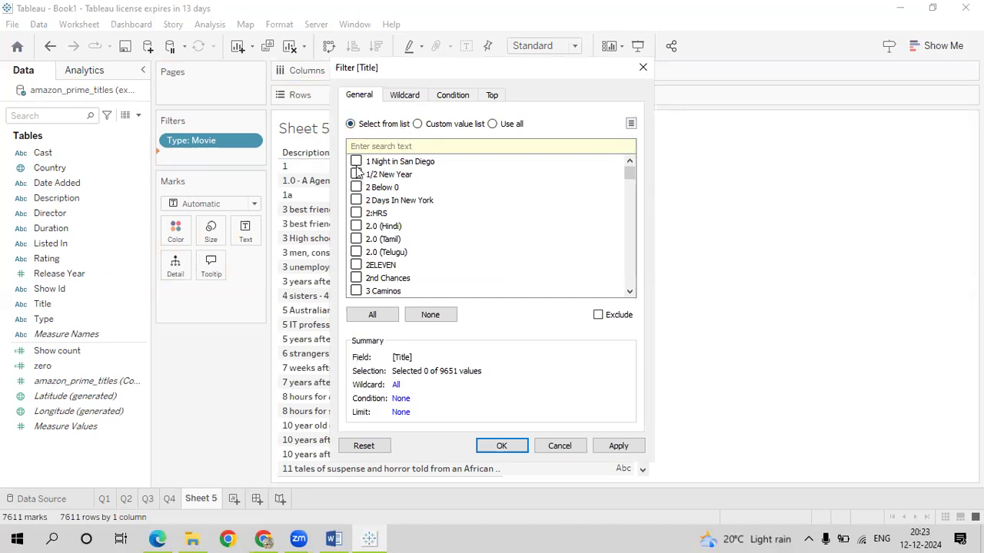
{"action": "left_click", "coordinate": [425, 315]}
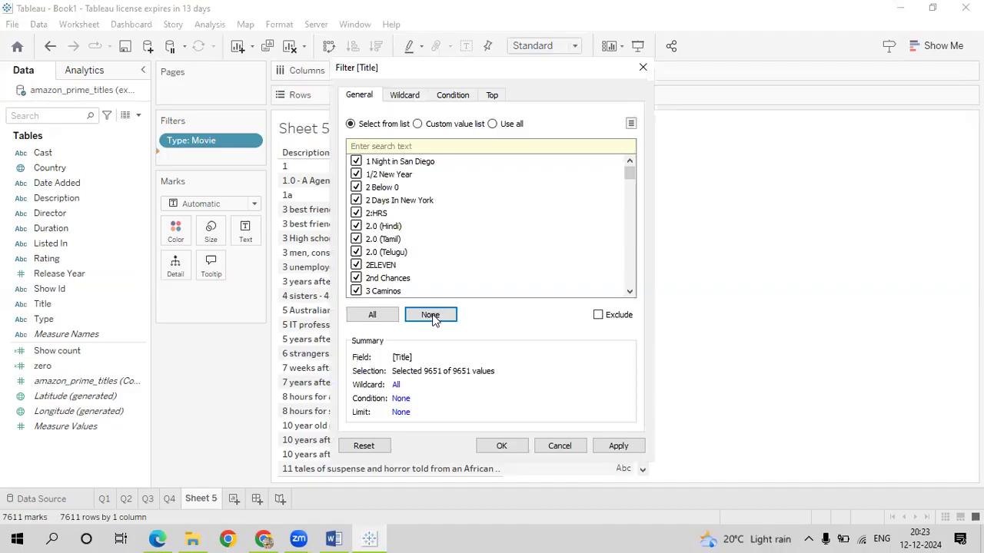
{"action": "left_click", "coordinate": [431, 317]}
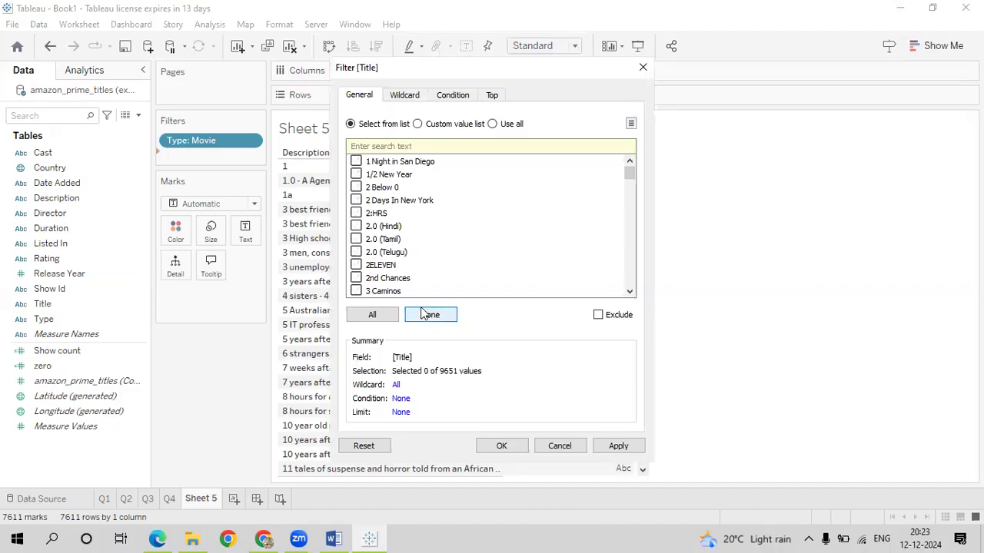
{"action": "left_click", "coordinate": [356, 188]}
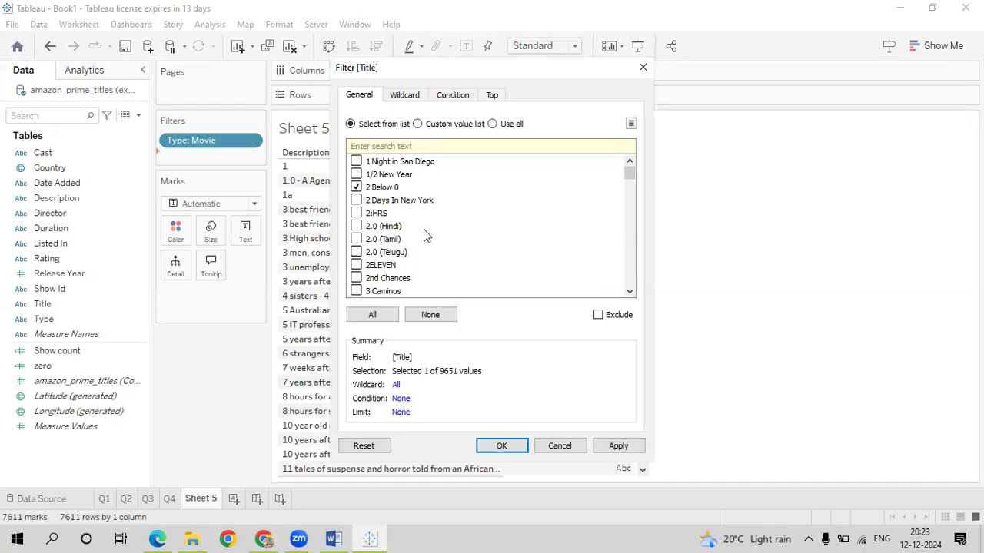
{"action": "left_click", "coordinate": [502, 447]}
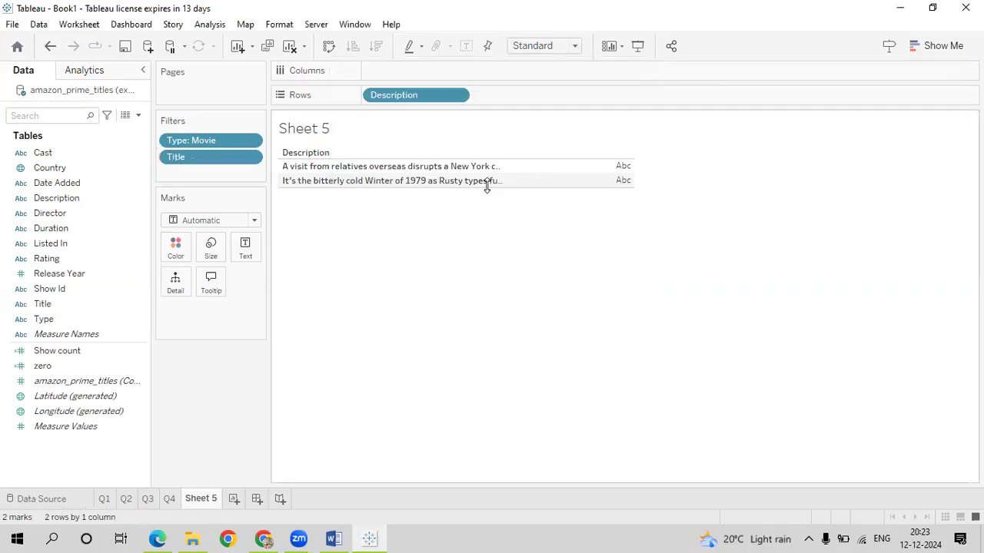
Step: Increase the row height so the descriptions wrap over several lines, and narrow the Abc column
{"action": "left_click_drag", "start_coordinate": [487, 186], "coordinate": [496, 216]}
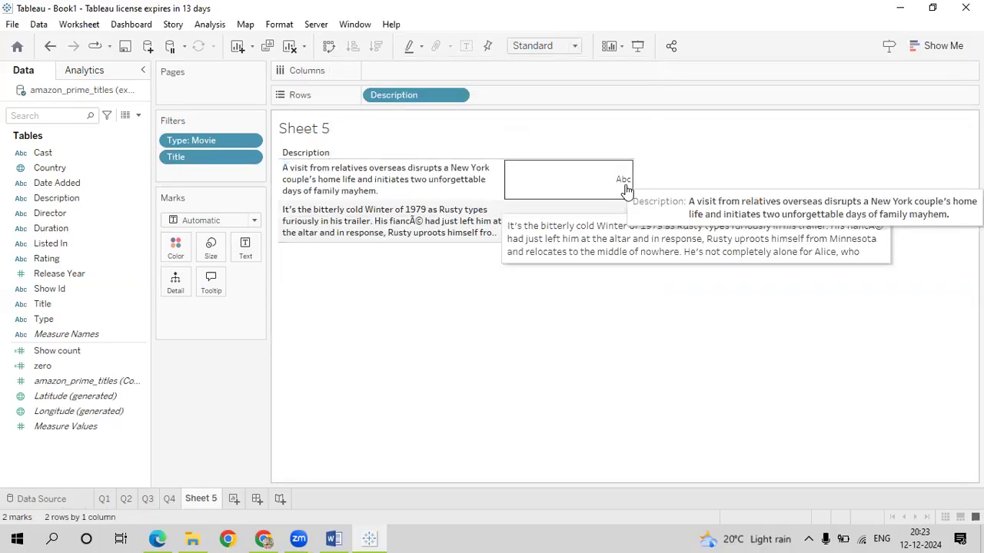
{"action": "left_click_drag", "start_coordinate": [632, 189], "coordinate": [555, 189]}
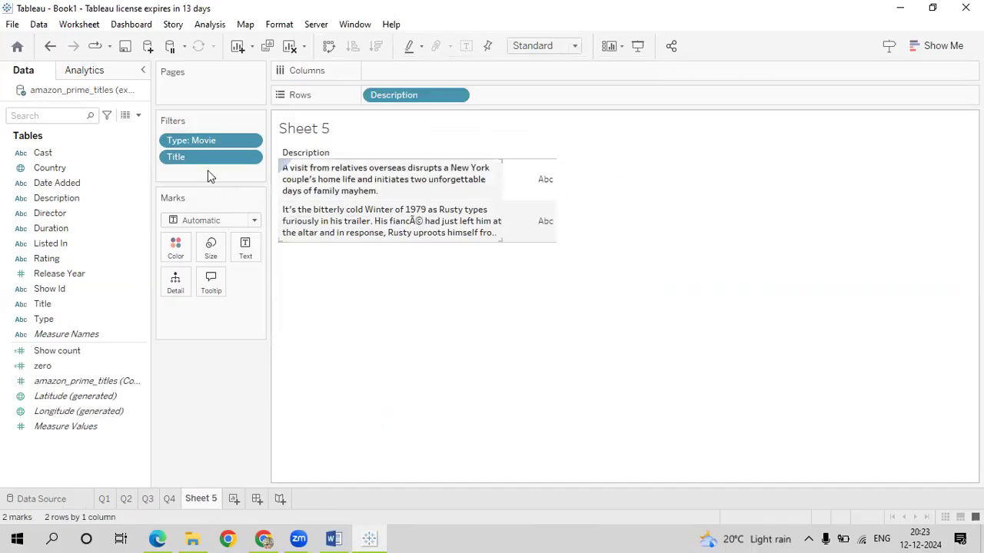
Step: Show the Title filter beside the table, add 2.0 (Telugu) and 3 Magic Words, and clear 2 Days In New York
{"action": "left_click", "coordinate": [250, 159]}
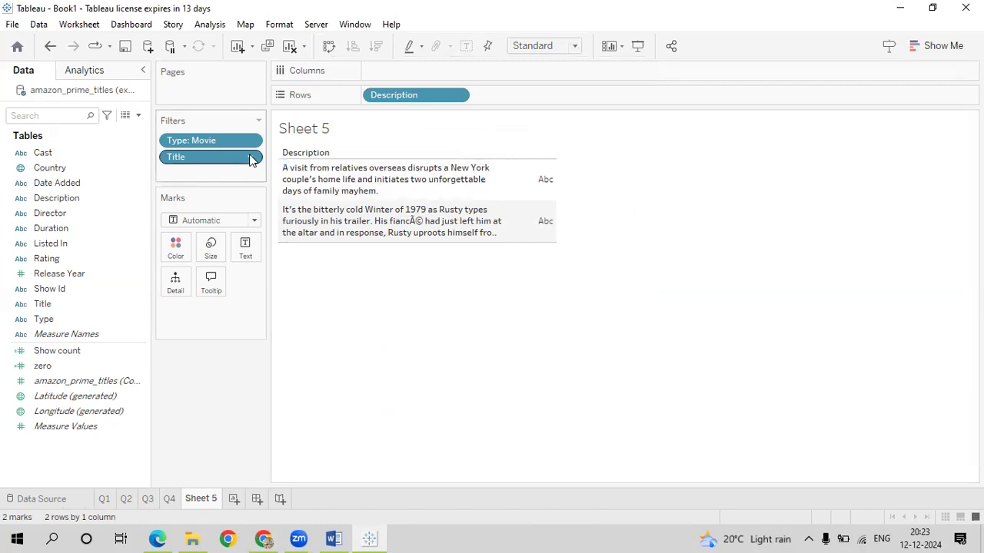
{"action": "right_click", "coordinate": [250, 159]}
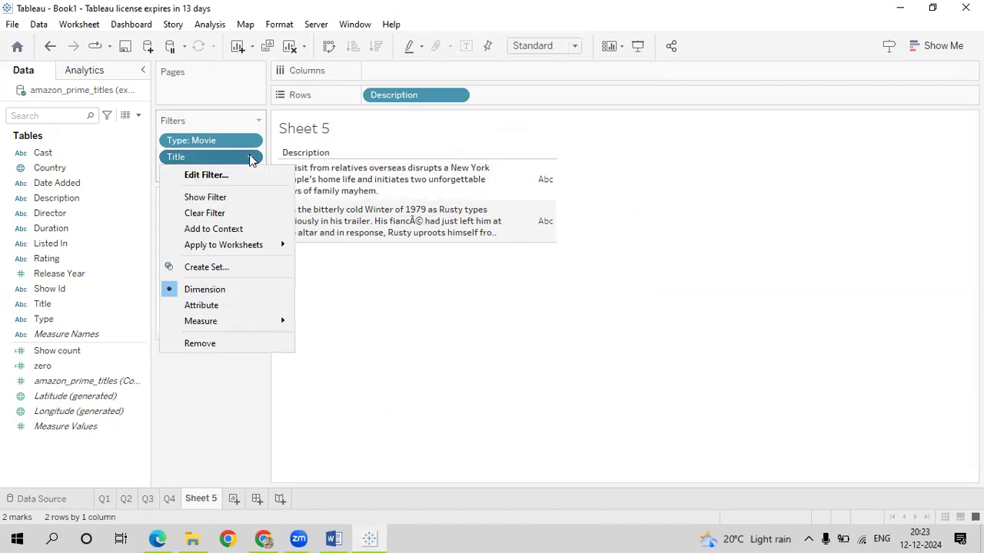
{"action": "left_click", "coordinate": [221, 198]}
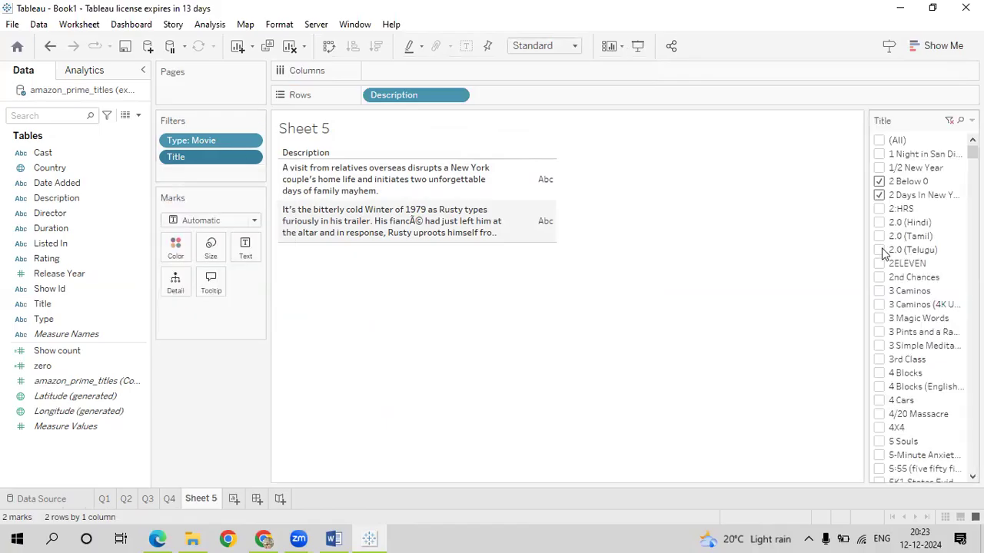
{"action": "left_click", "coordinate": [879, 251]}
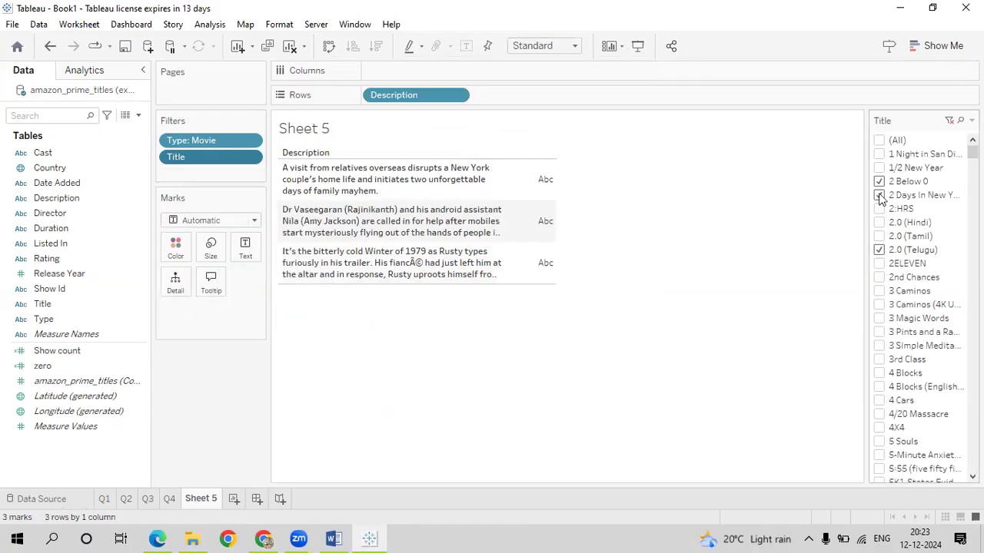
{"action": "left_click", "coordinate": [879, 196]}
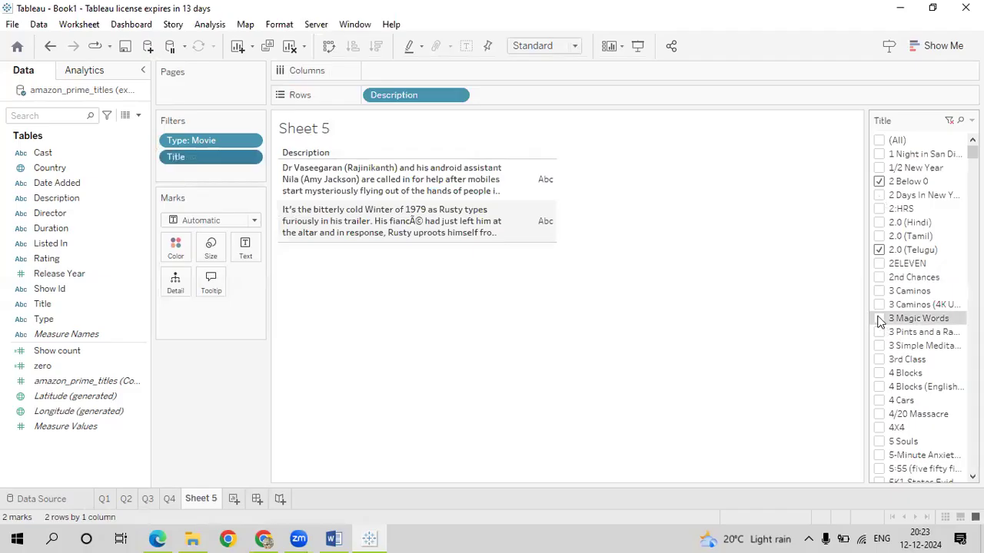
{"action": "left_click", "coordinate": [879, 319]}
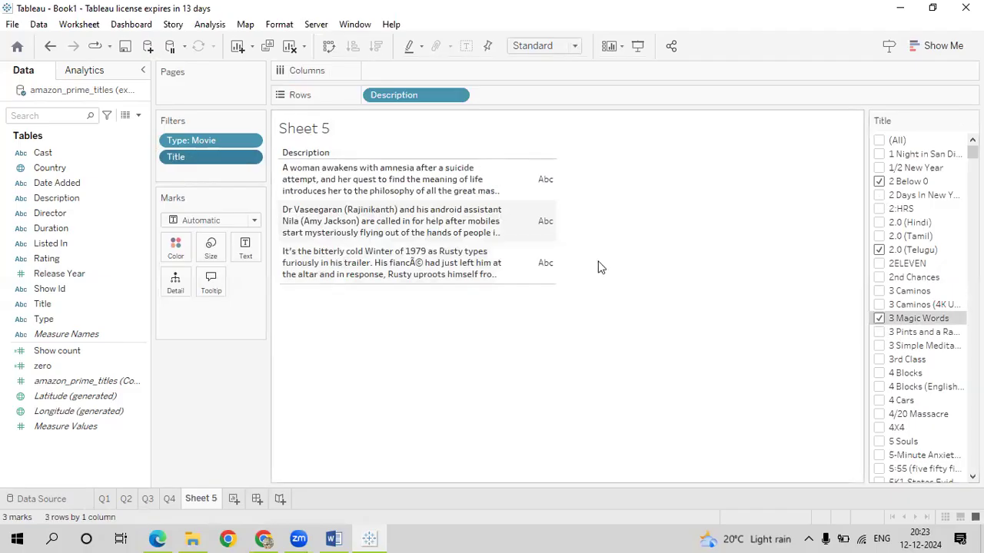
Step: Change the sheet title to "Description of Movies" and make it centred, bold and brown
{"action": "double_click", "coordinate": [365, 138]}
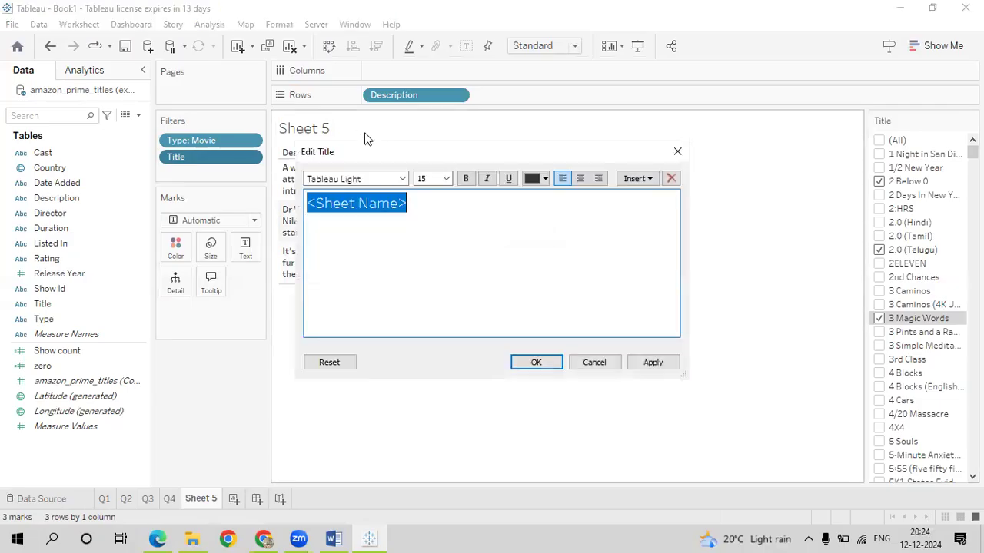
{"action": "type", "text": "De"}
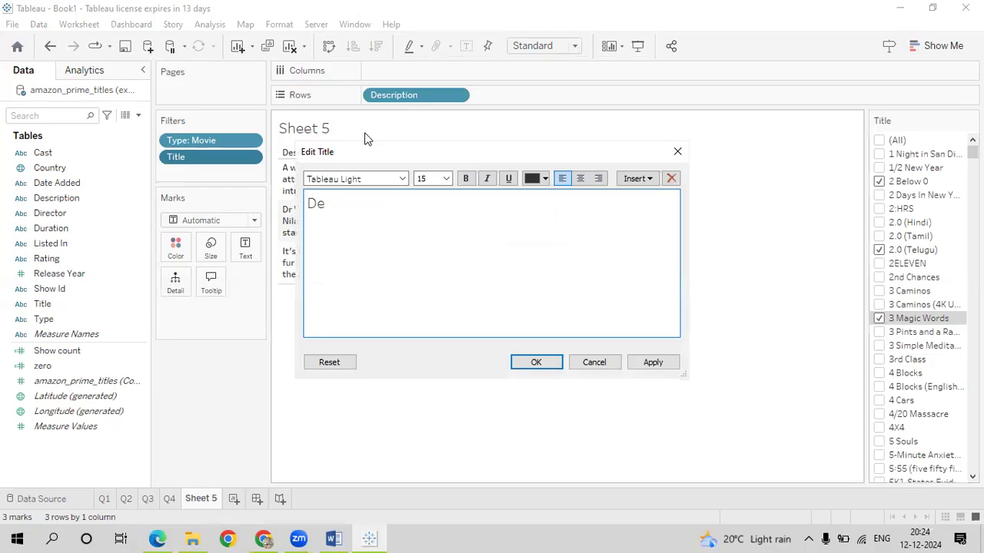
{"action": "type", "text": "scription of"}
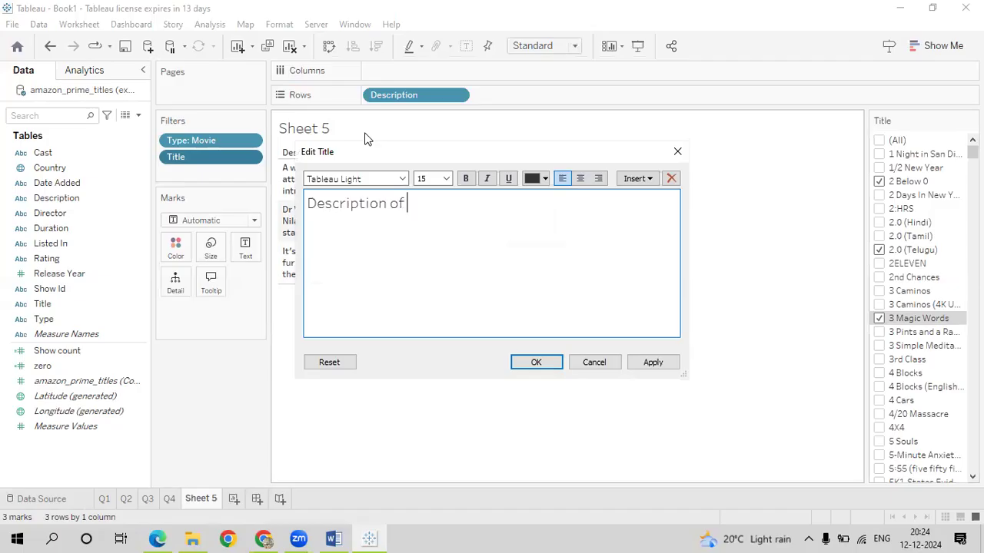
{"action": "type", "text": " Movies"}
{"action": "key", "text": "ctrl+a"}
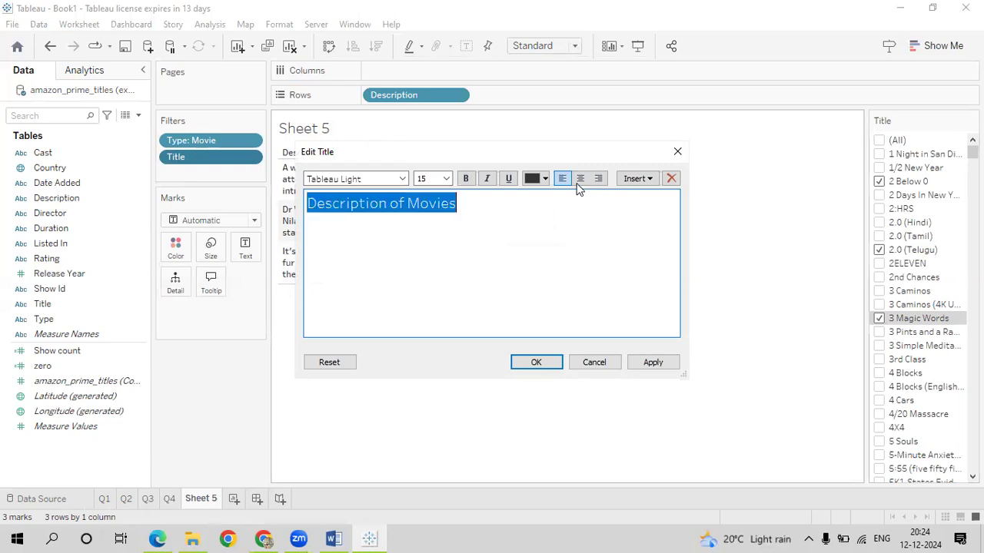
{"action": "key", "text": "ctrl+e"}
{"action": "left_click", "coordinate": [543, 179]}
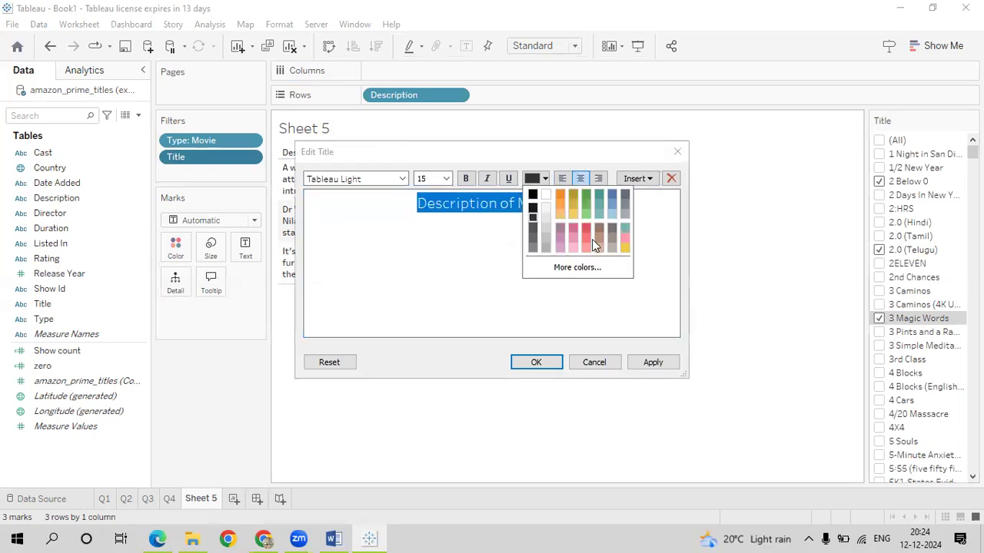
{"action": "left_click", "coordinate": [474, 163]}
{"action": "left_click", "coordinate": [465, 179]}
{"action": "left_click", "coordinate": [665, 363]}
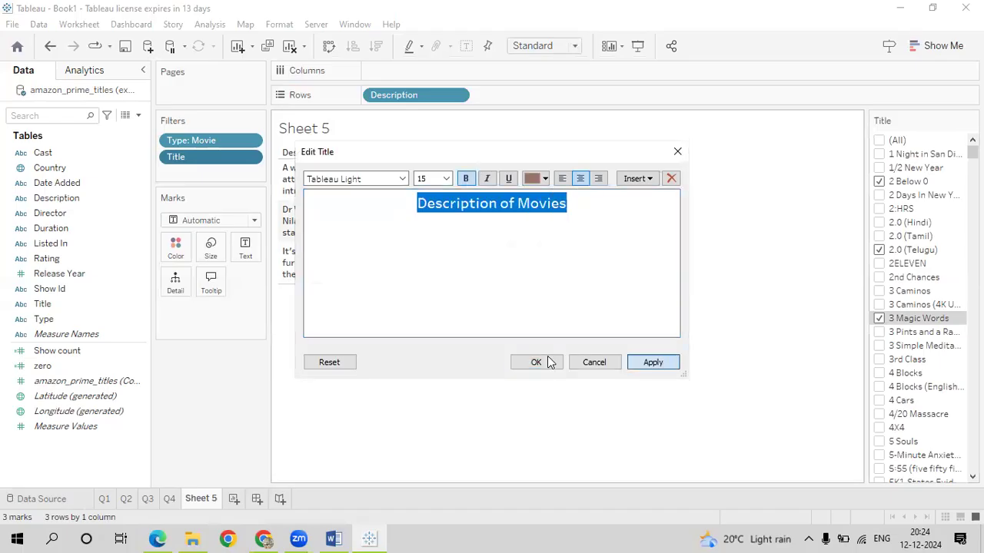
Step: Rename the description worksheet as Q5
{"action": "right_click", "coordinate": [206, 501]}
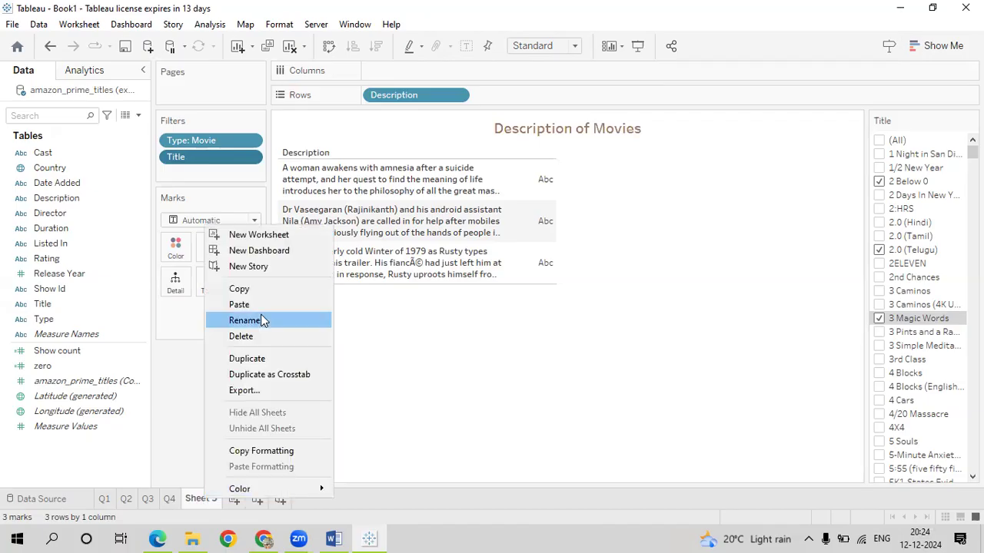
{"action": "left_click", "coordinate": [261, 319]}
{"action": "type", "text": "Q5"}
{"action": "key", "text": "Return"}
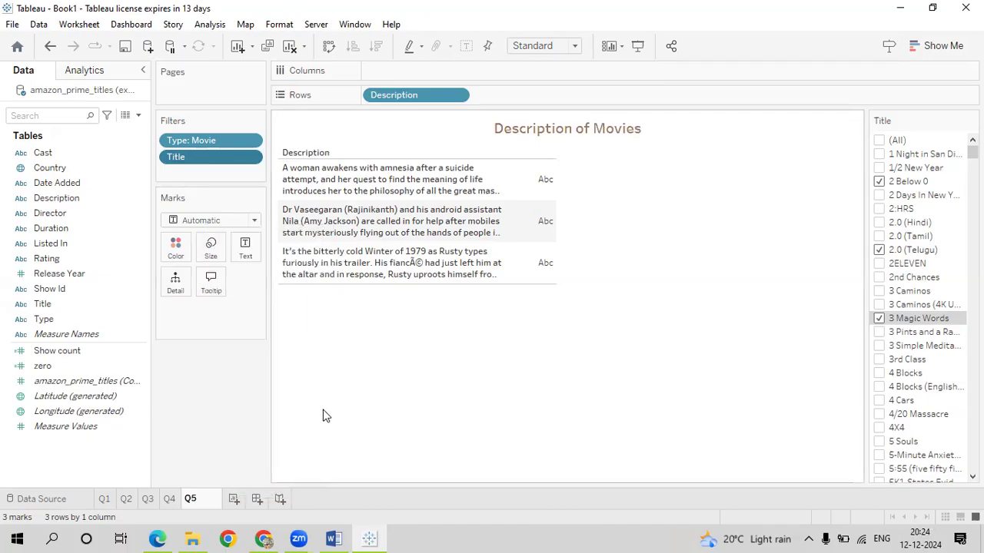
Step: Switch to the lab syllabus PDF in the browser, highlight task vi on building an interactive dashboard, and return to Tableau
{"action": "left_click", "coordinate": [157, 538]}
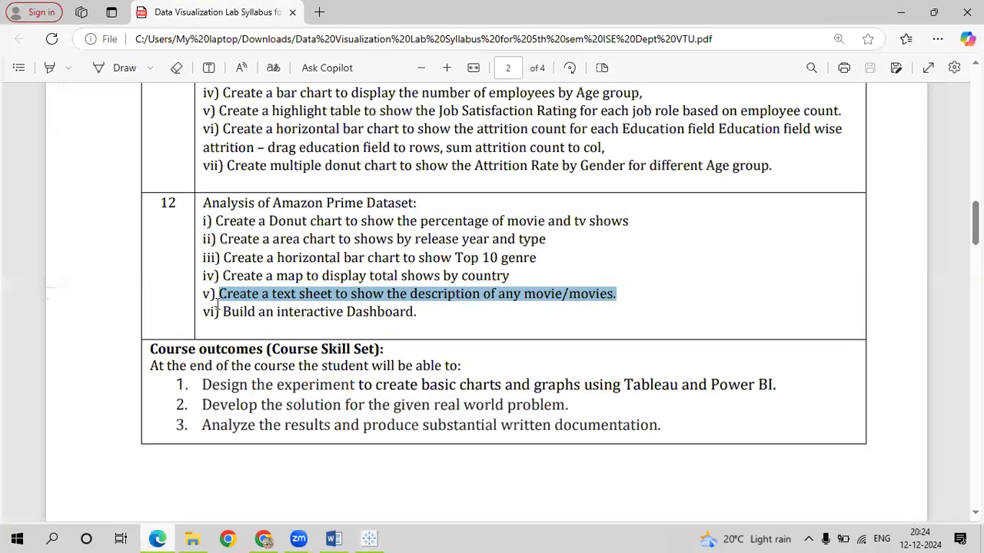
{"action": "left_click_drag", "start_coordinate": [225, 311], "coordinate": [415, 311]}
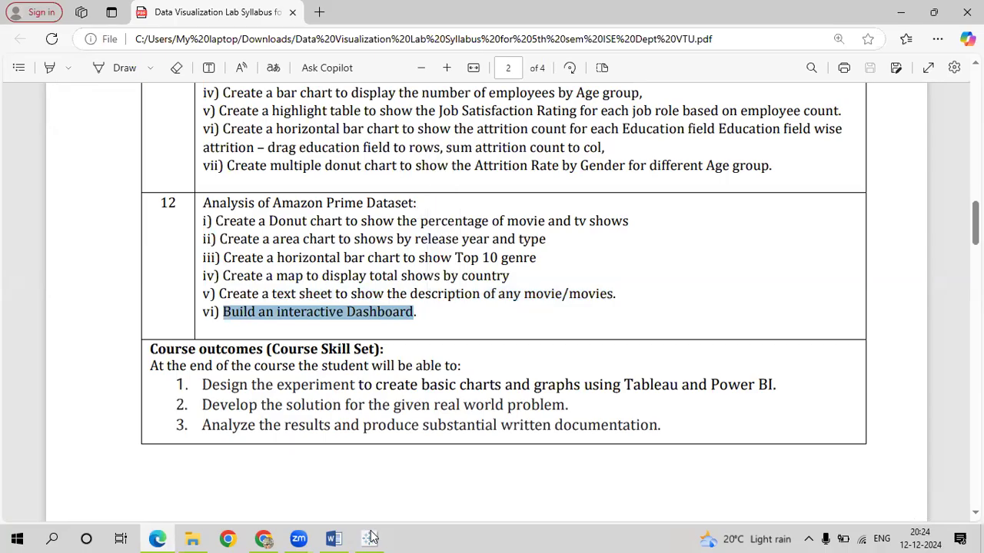
{"action": "key", "text": "alt+Tab"}
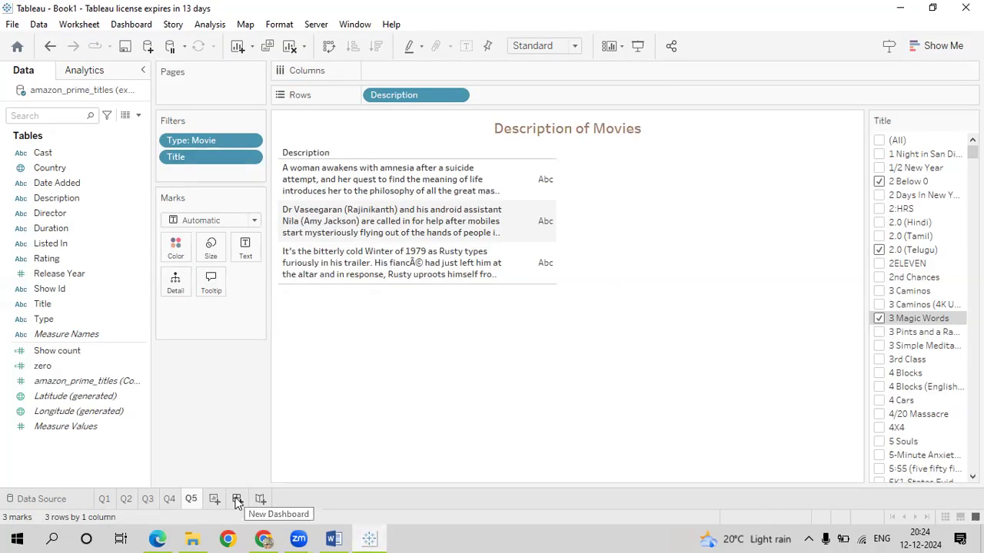
Step: Create a new dashboard and set its size to Automatic
{"action": "left_click", "coordinate": [131, 25]}
{"action": "left_click", "coordinate": [133, 41]}
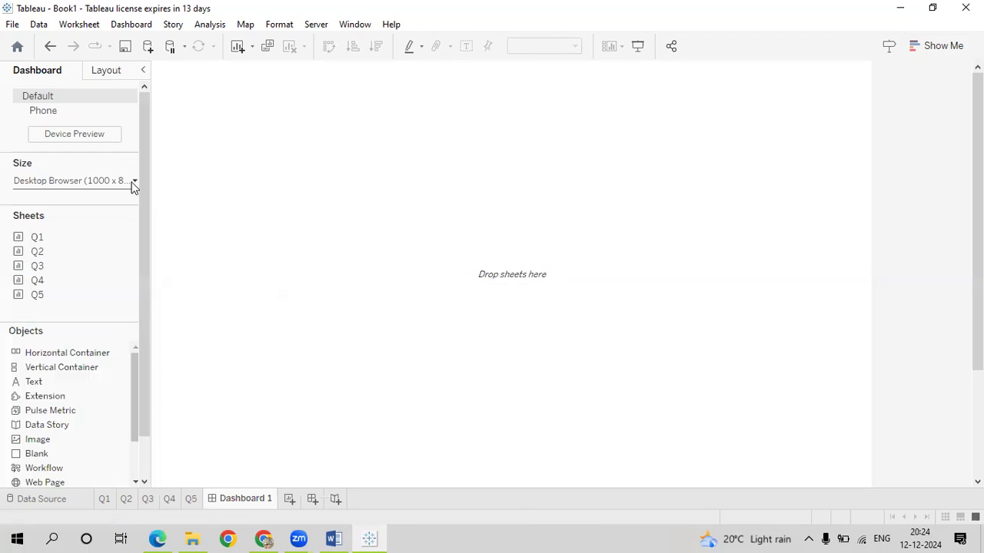
{"action": "left_click", "coordinate": [133, 184]}
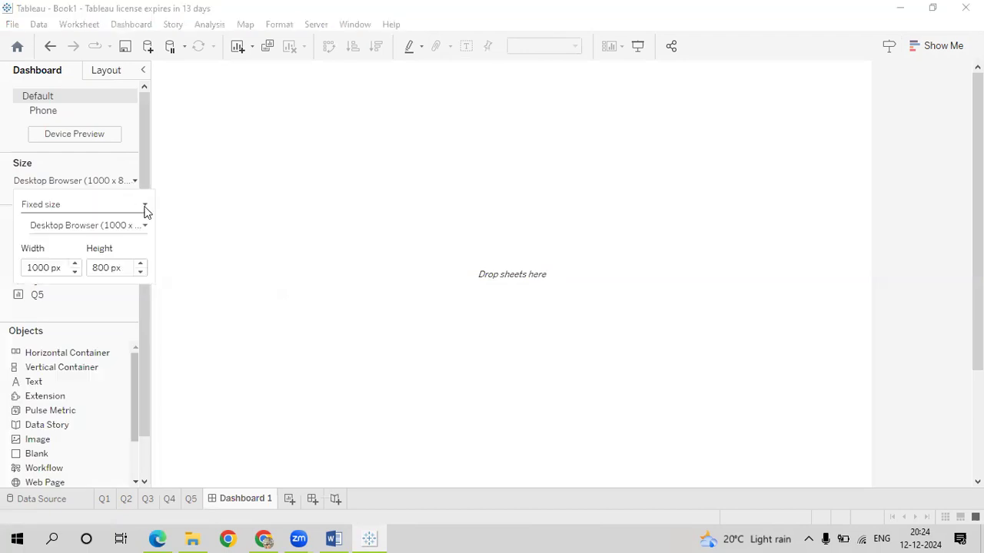
{"action": "left_click", "coordinate": [91, 205]}
{"action": "left_click", "coordinate": [91, 229]}
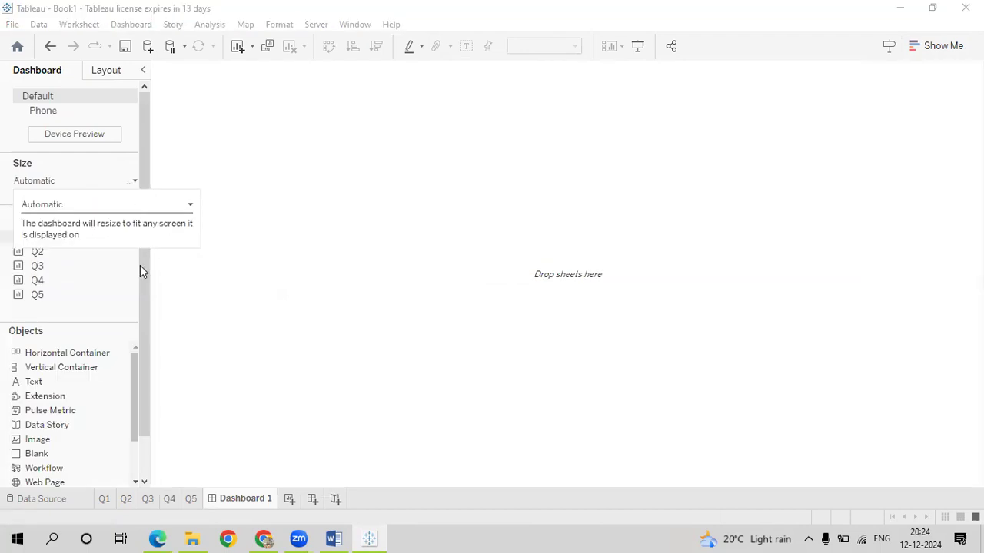
Step: Show the dashboard title and replace its text with "Analysis of Amazon Prime Dataset"
{"action": "scroll", "coordinate": [77, 461], "scroll_direction": "down", "scroll_amount": 1}
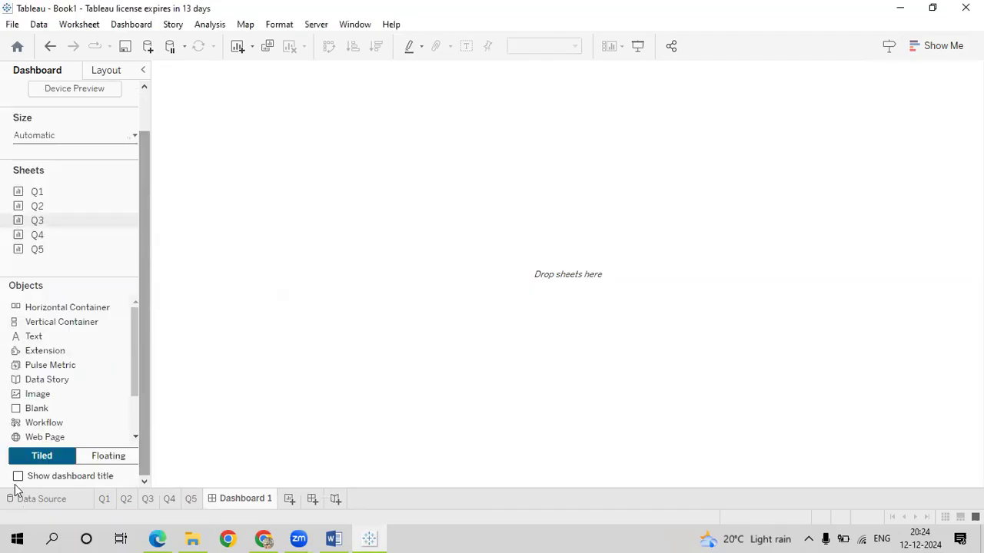
{"action": "left_click", "coordinate": [18, 476]}
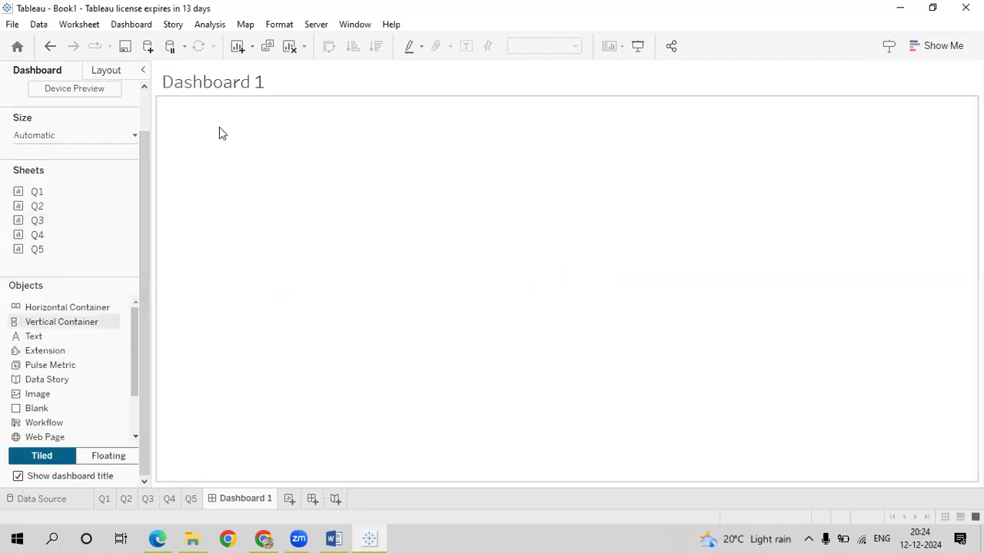
{"action": "double_click", "coordinate": [234, 86]}
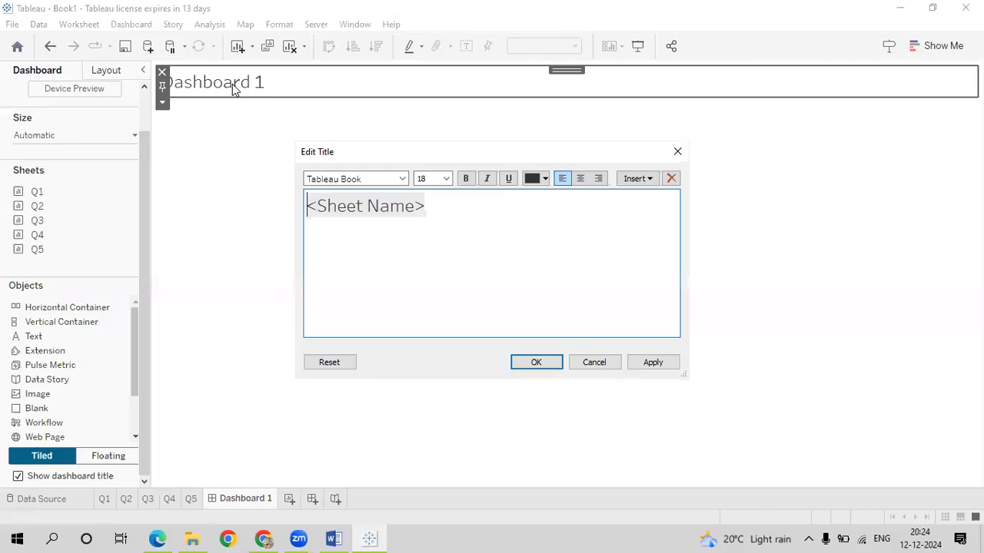
{"action": "key", "text": "ctrl+a"}
{"action": "type", "text": "An"}
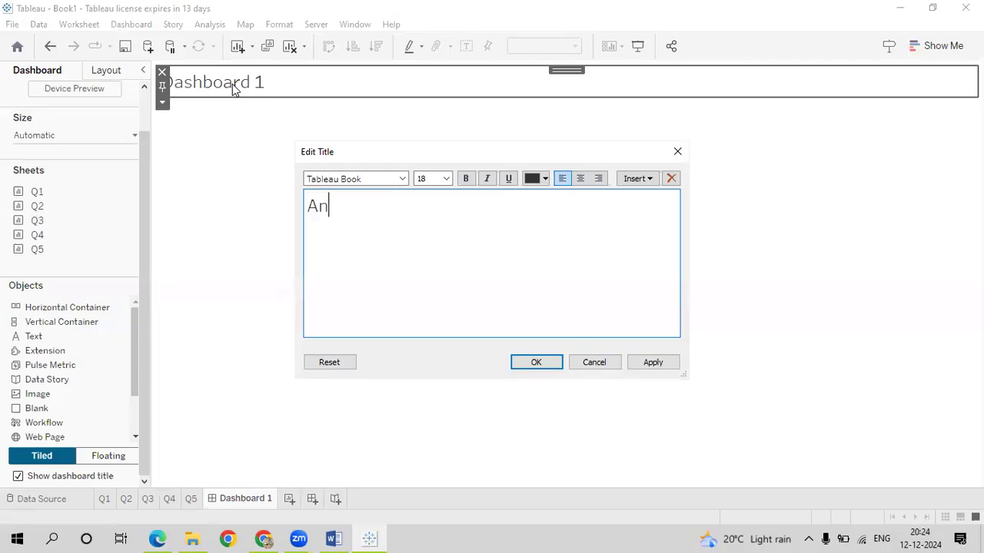
{"action": "type", "text": "alysis of"}
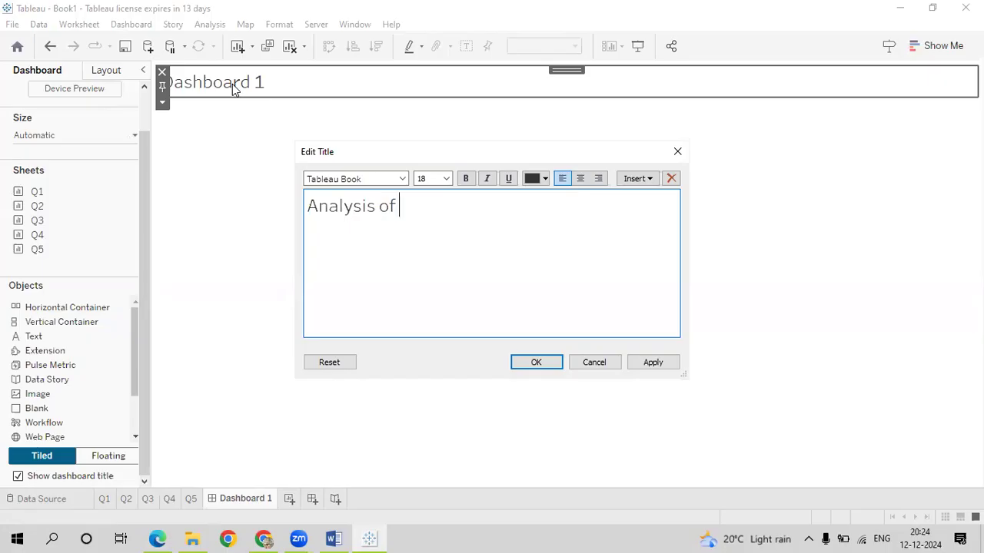
{"action": "type", "text": " Amazon Pr"}
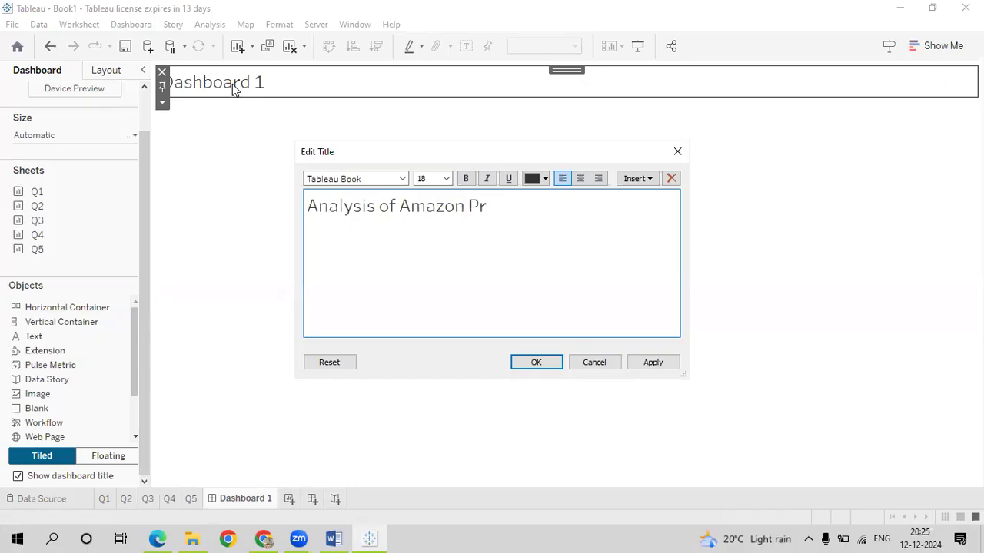
{"action": "type", "text": "ime Dataset"}
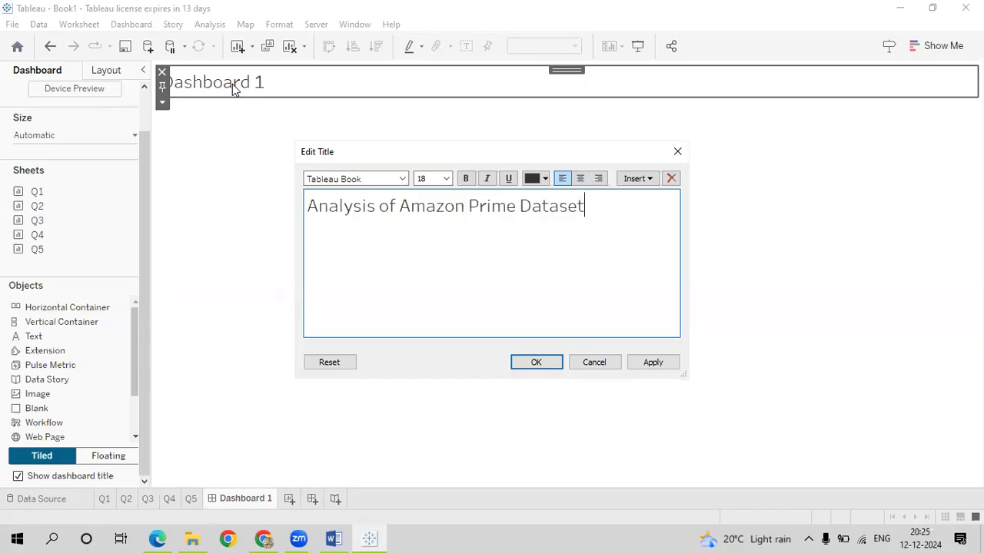
Step: Format the dashboard title as centred, bold and yellow, and apply it
{"action": "key", "text": "ctrl+a"}
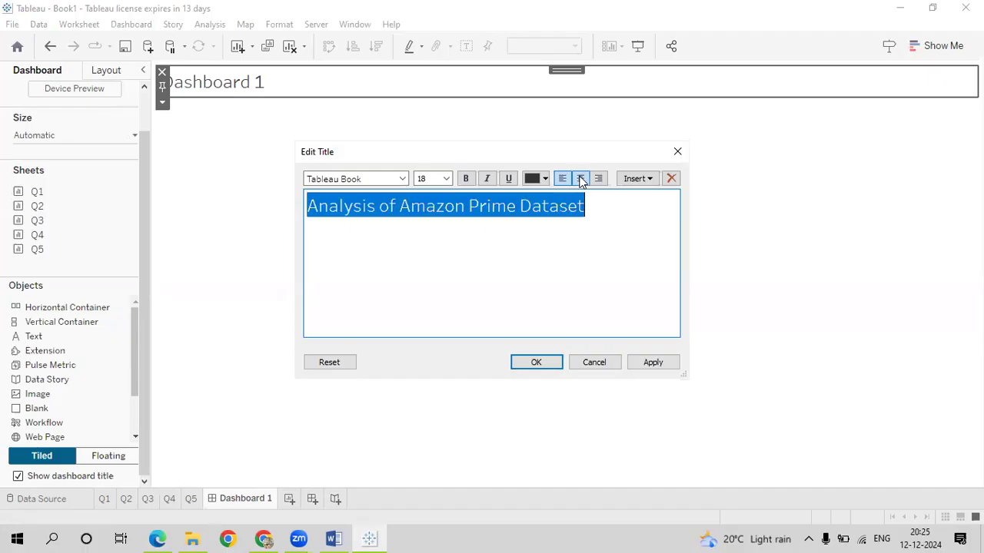
{"action": "left_click", "coordinate": [546, 182]}
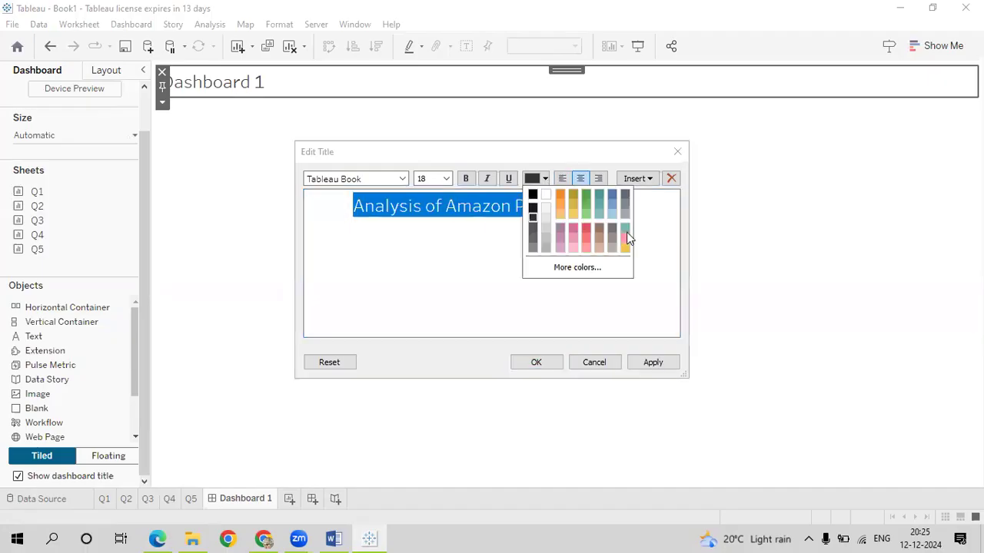
{"action": "left_click", "coordinate": [624, 245]}
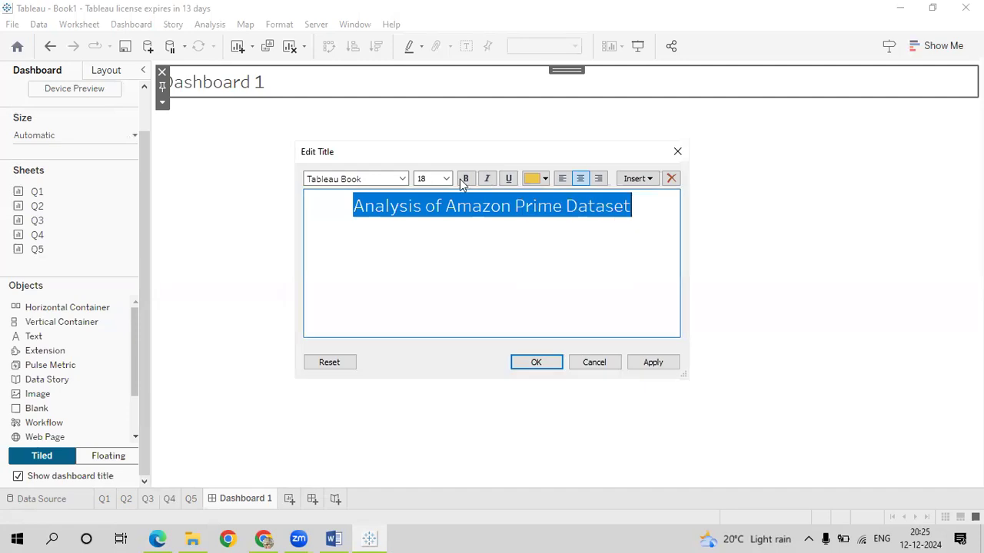
{"action": "left_click", "coordinate": [465, 180]}
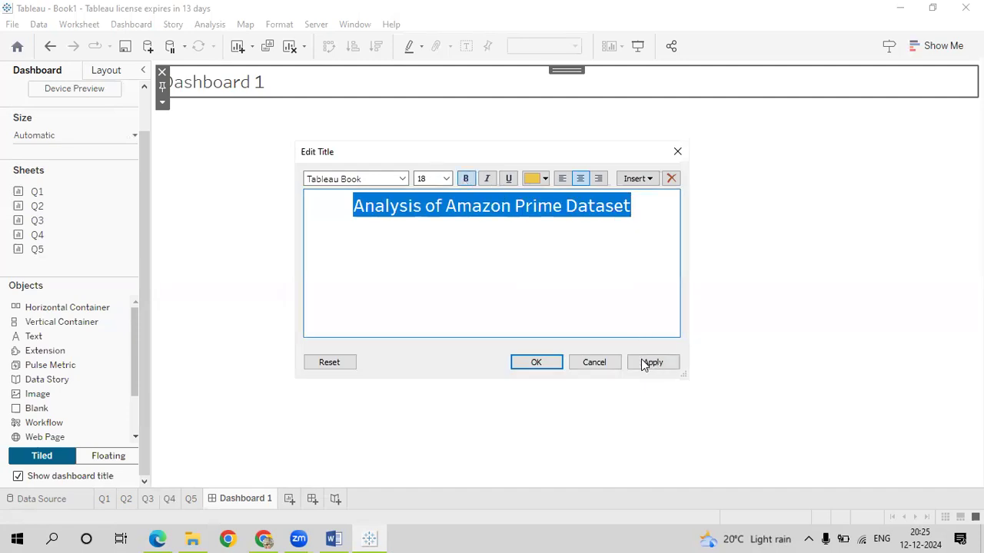
{"action": "left_click", "coordinate": [536, 362]}
Step: Place sheet Q1 on the dashboard and add sheet Q2 to the left of the donut chart
{"action": "double_click", "coordinate": [54, 203]}
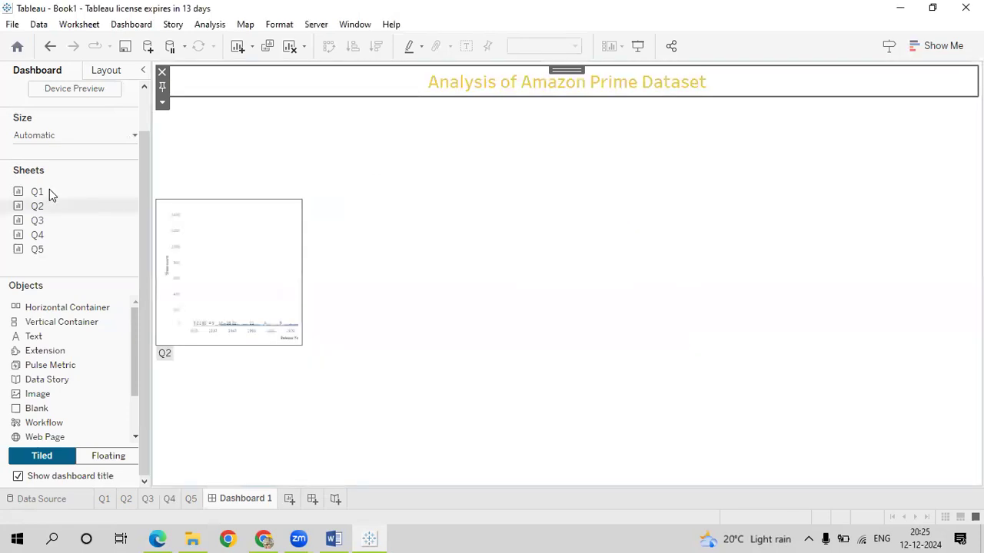
{"action": "left_click_drag", "start_coordinate": [49, 189], "coordinate": [194, 202]}
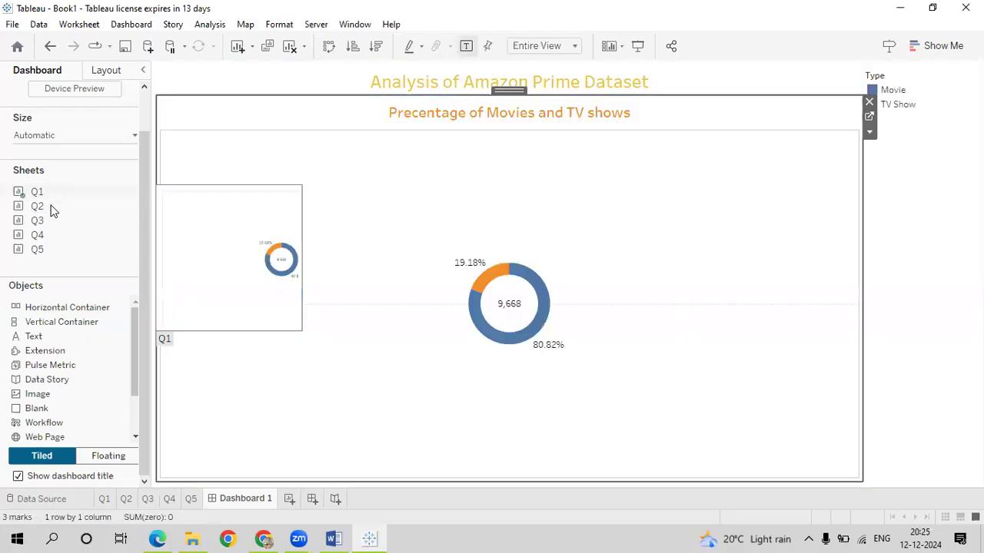
{"action": "left_click_drag", "start_coordinate": [51, 206], "coordinate": [237, 315]}
{"action": "left_click_drag", "start_coordinate": [161, 269], "coordinate": [158, 266]}
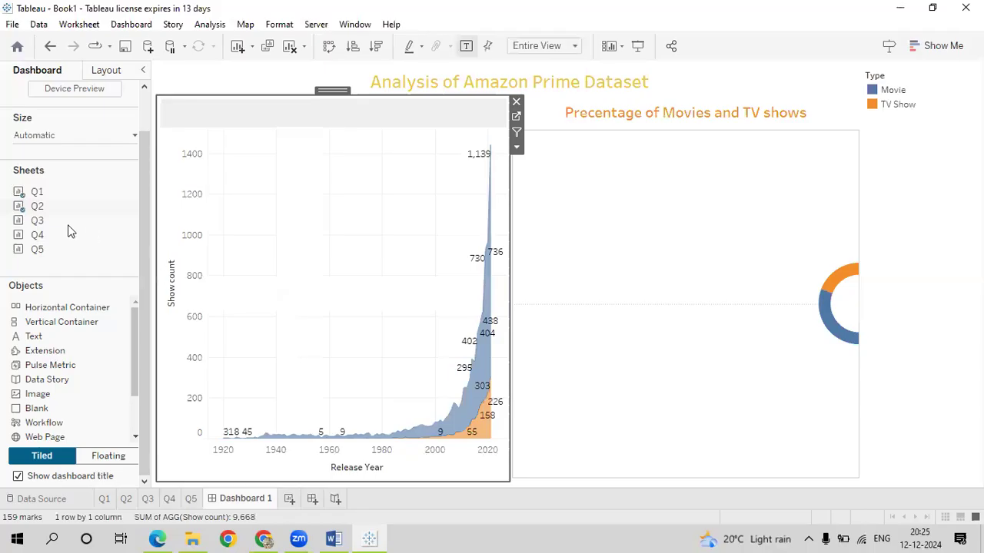
Step: Add Q3 below the donut chart, Q4 below the area chart, and Q5 as a full-height column to the right of the charts
{"action": "mouse_move", "coordinate": [61, 223]}
{"action": "left_mouse_down"}
{"action": "mouse_move", "coordinate": [558, 418]}
{"action": "mouse_move", "coordinate": [722, 446]}
{"action": "mouse_move", "coordinate": [451, 381]}
{"action": "left_mouse_up"}
{"action": "left_click_drag", "start_coordinate": [34, 235], "coordinate": [259, 417]}
{"action": "left_click_drag", "start_coordinate": [48, 252], "coordinate": [333, 384]}
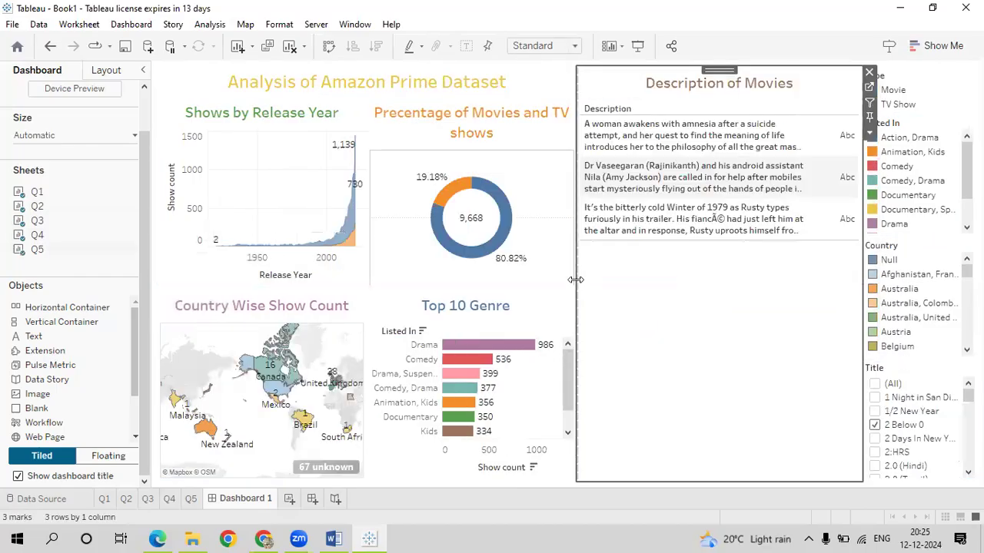
Step: Narrow the Description of Movies column on the dashboard so the four charts get more width
{"action": "left_click_drag", "start_coordinate": [576, 280], "coordinate": [650, 280]}
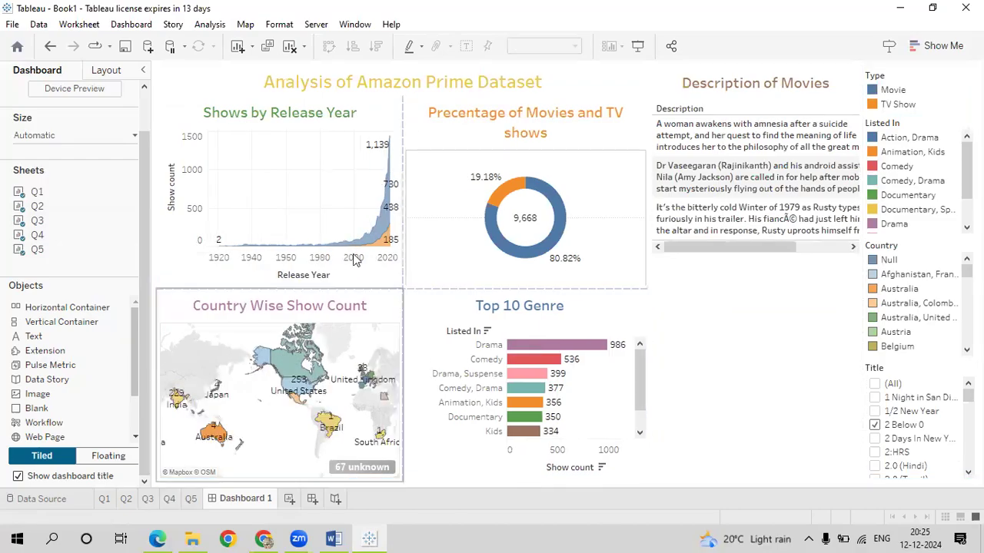
{"action": "left_click", "coordinate": [709, 352]}
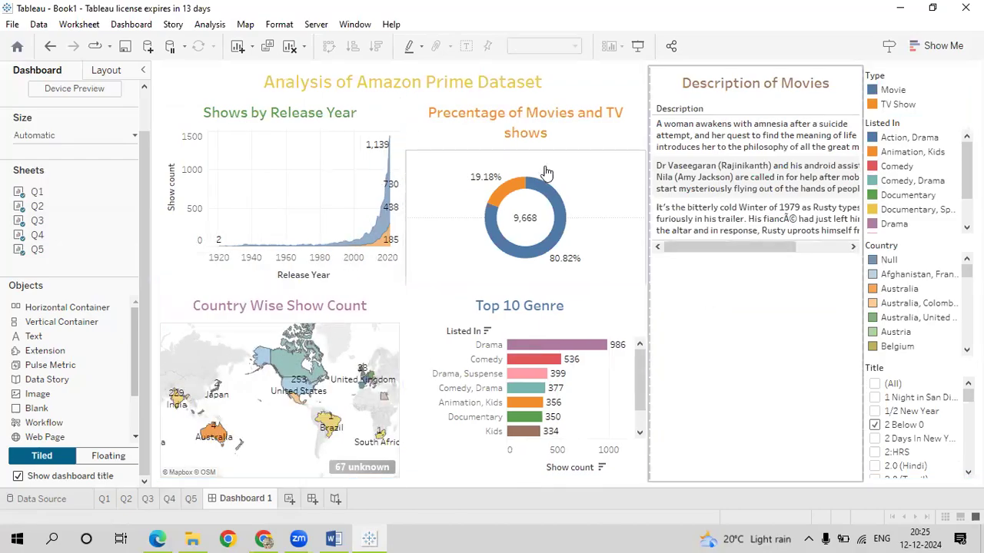
{"action": "left_click", "coordinate": [639, 144]}
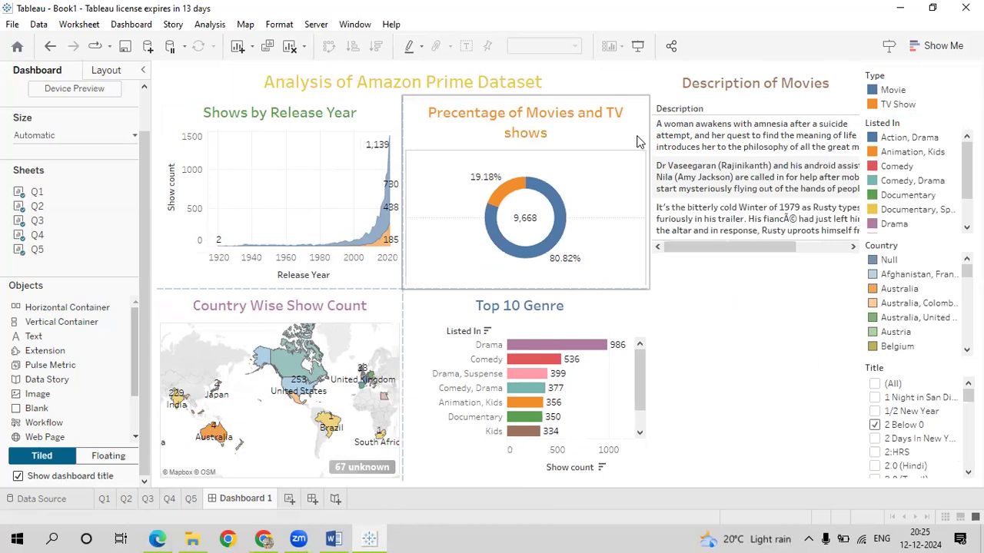
Step: Use the Top 10 Genre chart as a dashboard filter and filter the other sheets by the Drama bar
{"action": "left_click", "coordinate": [426, 321]}
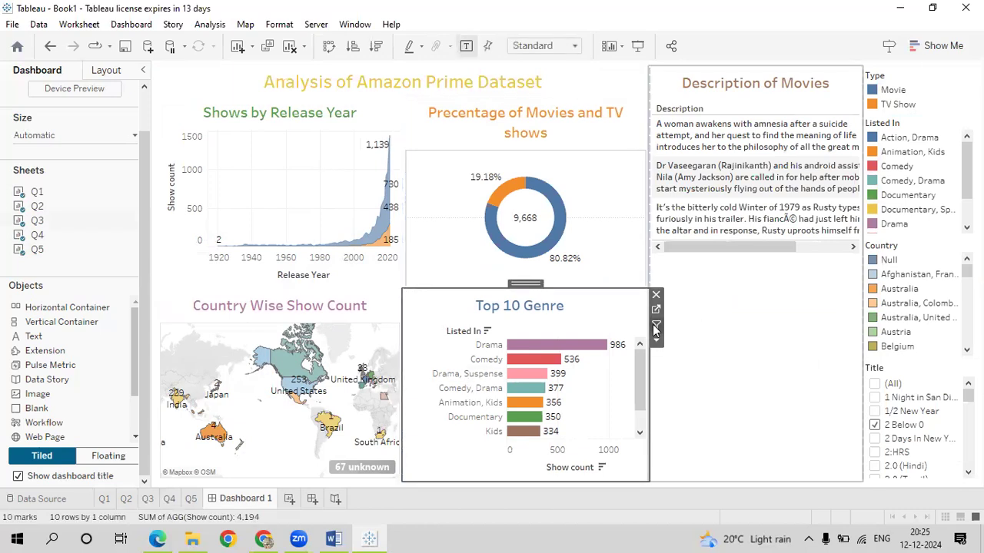
{"action": "left_click", "coordinate": [656, 327]}
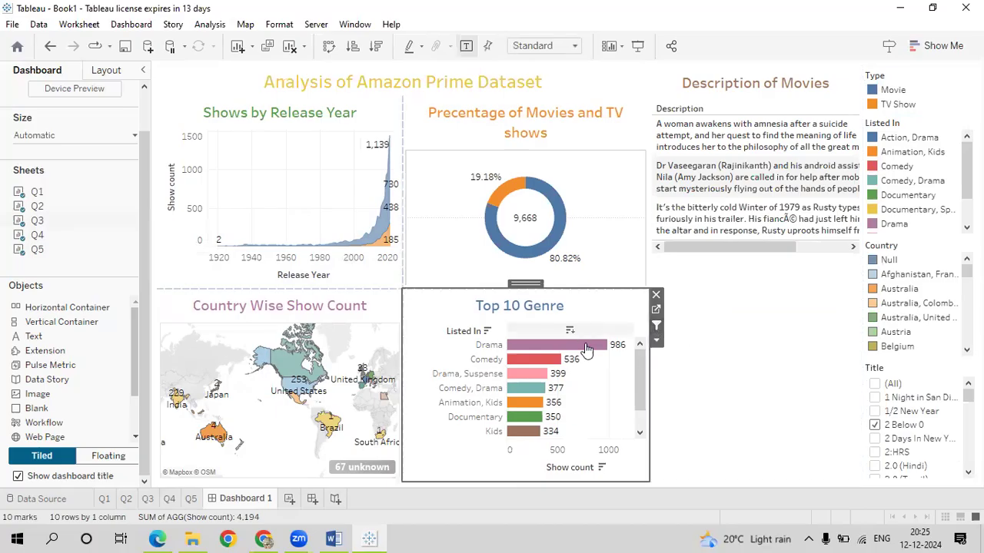
{"action": "mouse_move", "coordinate": [587, 350]}
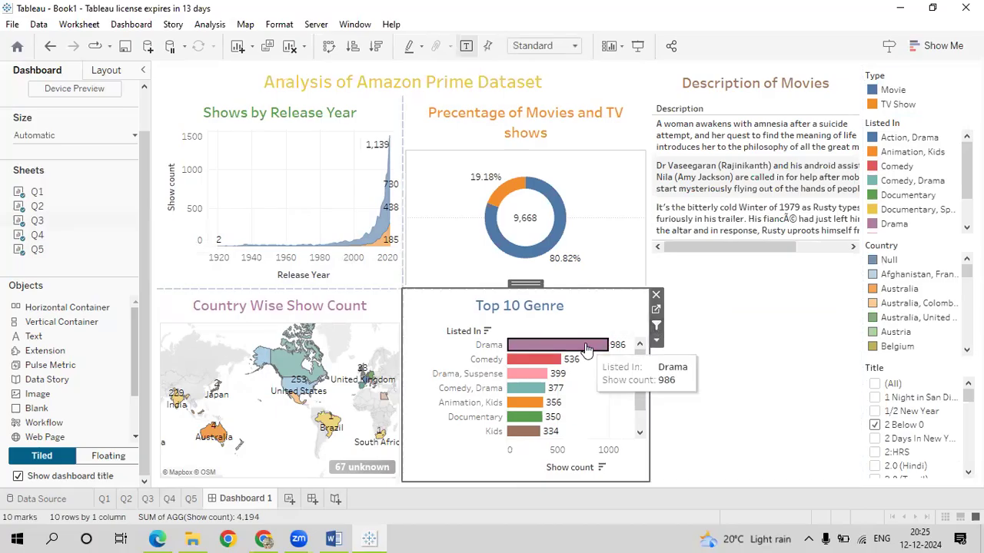
{"action": "left_click", "coordinate": [586, 348]}
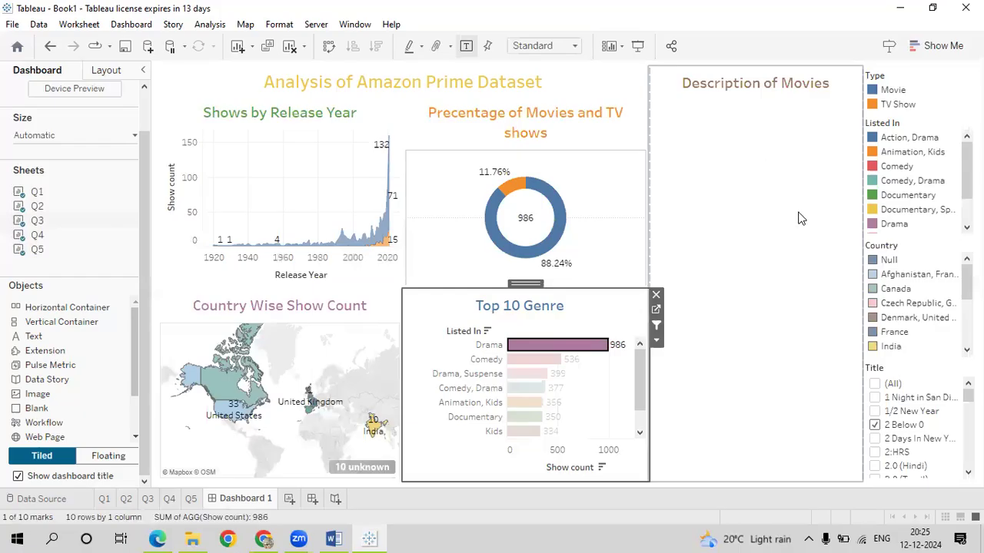
Step: Clear all titles in the Title filter and select only "2 Below 0" and "2 Days In New Y..."
{"action": "left_click", "coordinate": [875, 396]}
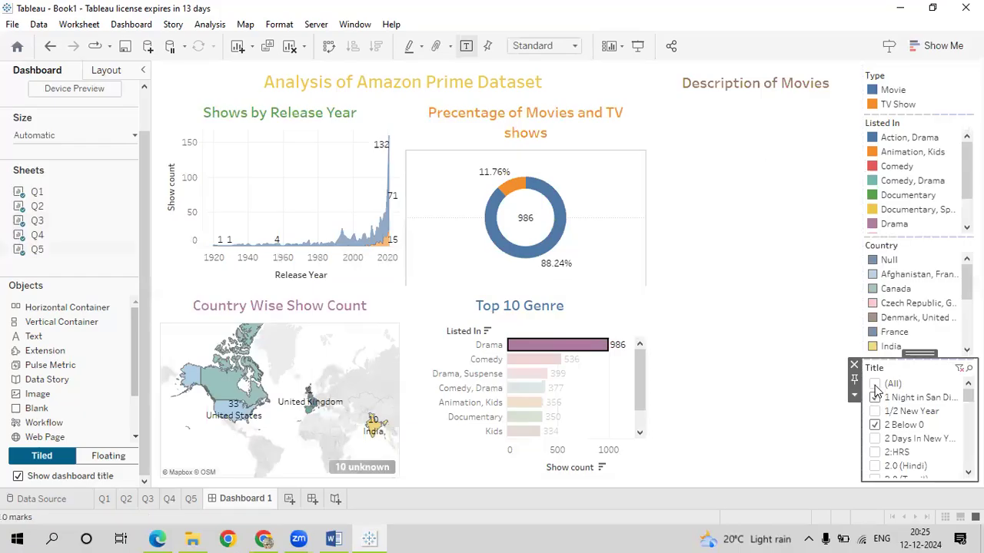
{"action": "left_click", "coordinate": [875, 384]}
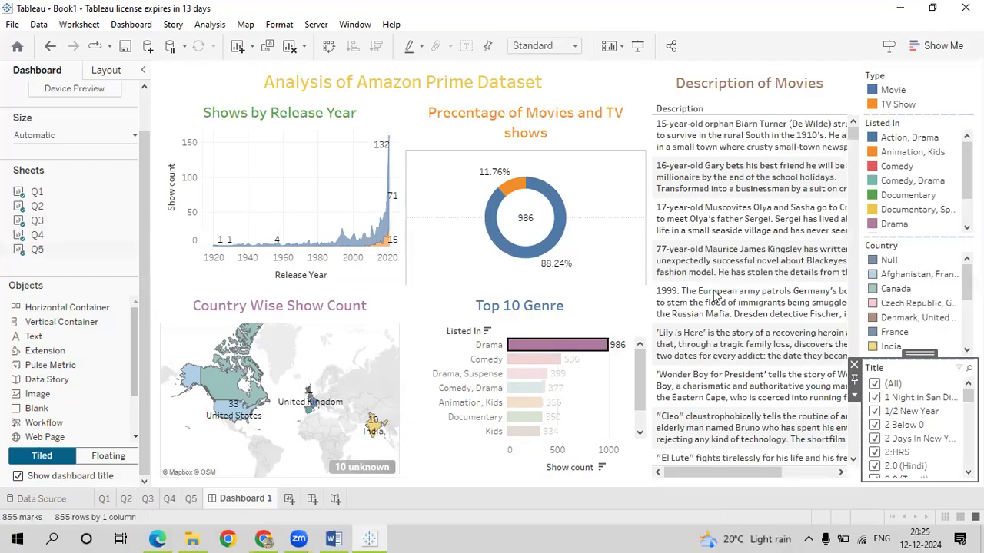
{"action": "left_click", "coordinate": [877, 385]}
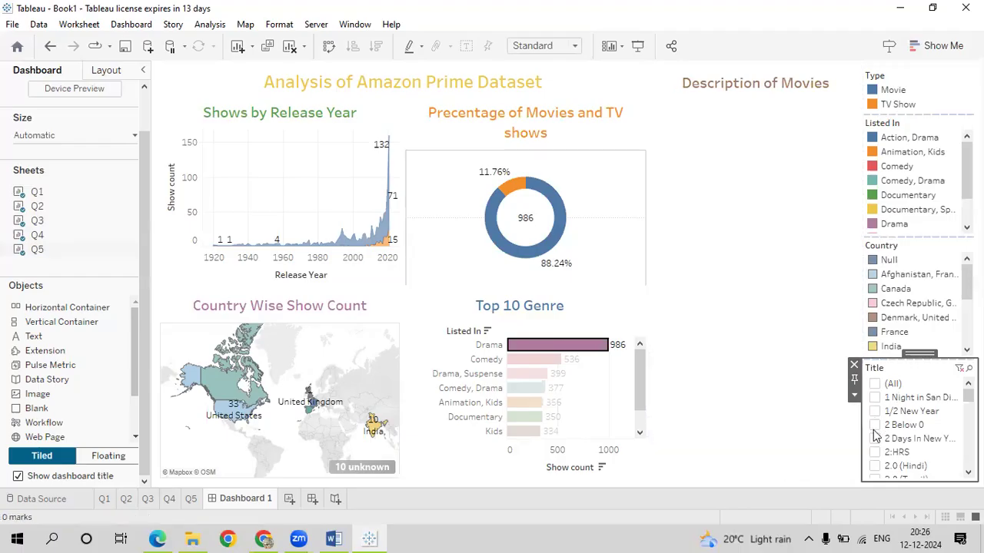
{"action": "left_click", "coordinate": [875, 439]}
{"action": "left_click", "coordinate": [875, 425]}
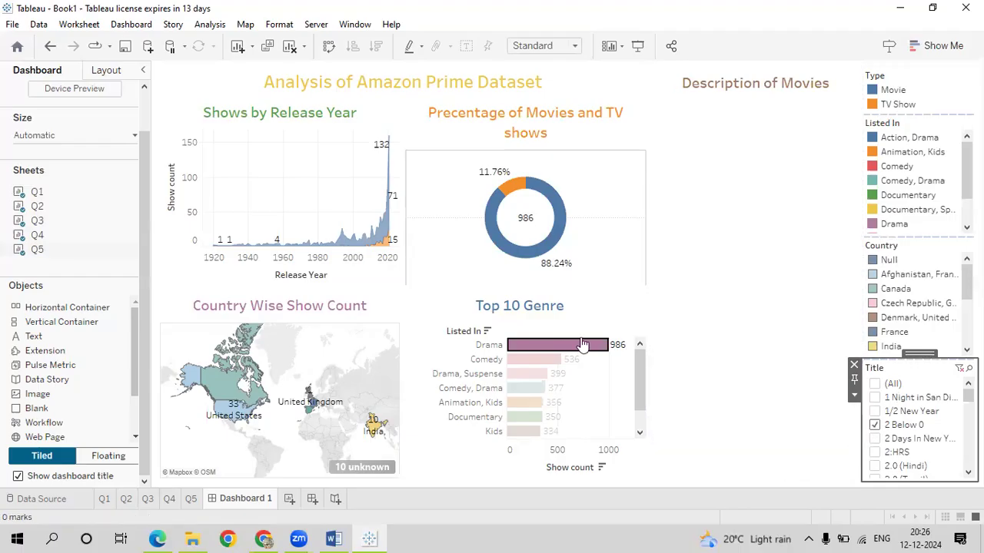
Step: Filter the dashboard by the Comedy genre, clear that selection, and stop using the Top 10 Genre chart as a filter
{"action": "left_click", "coordinate": [530, 381]}
{"action": "left_click", "coordinate": [528, 382]}
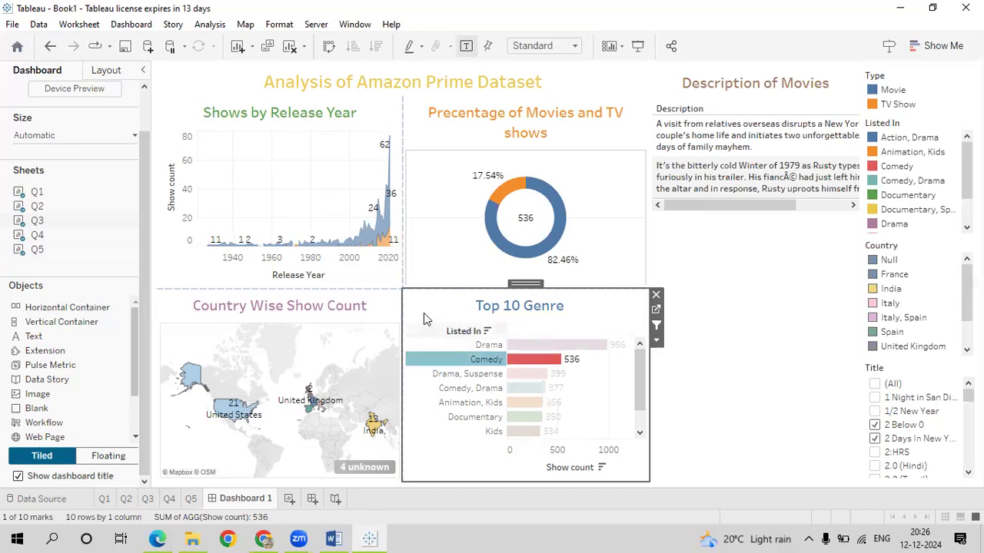
{"action": "left_click", "coordinate": [423, 310]}
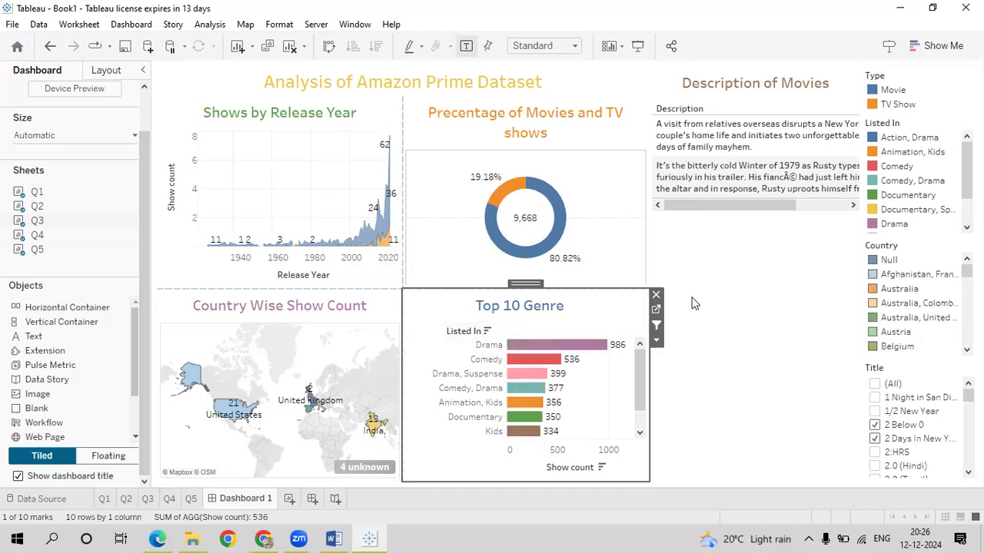
{"action": "left_click", "coordinate": [655, 329]}
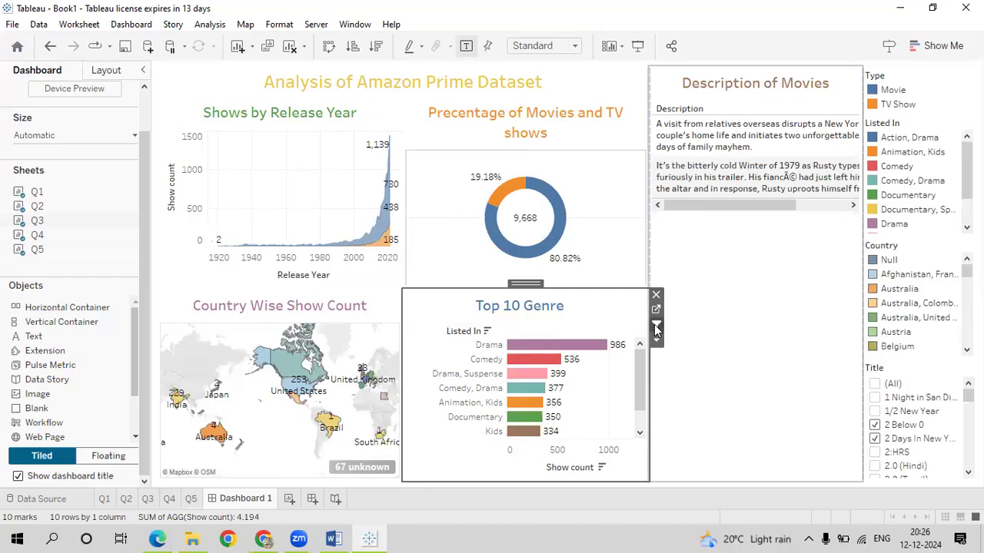